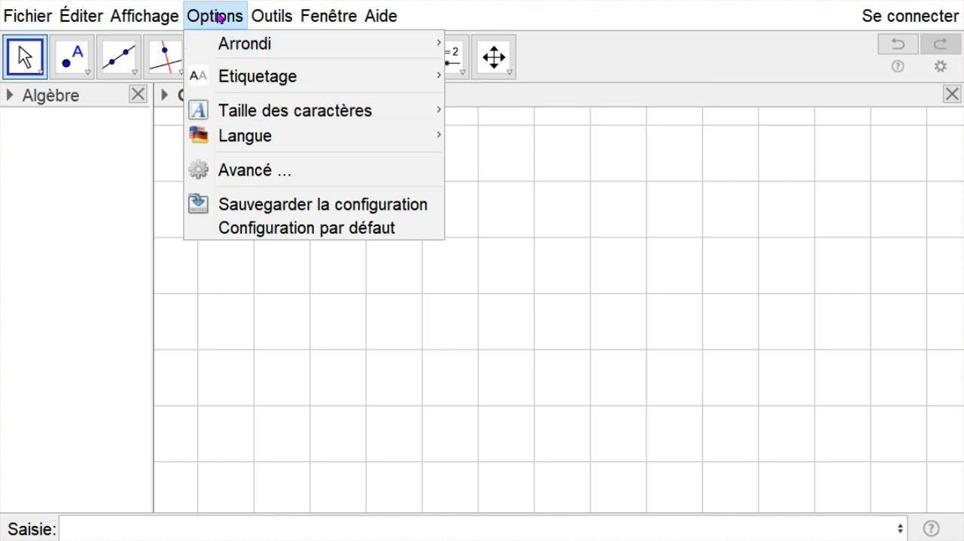
mouse_move(279, 110)
left_click(592, 212)
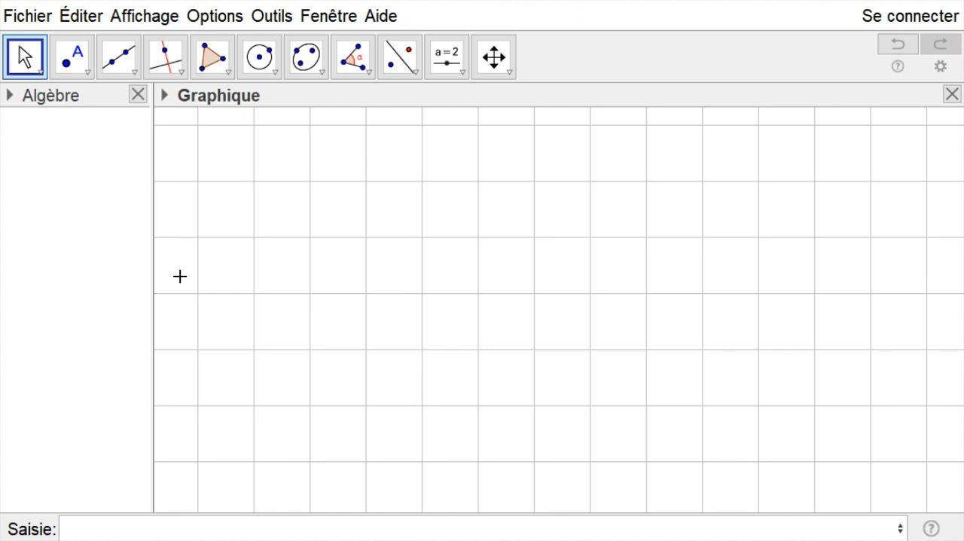
- Examine the graduation distance settings of the x-axis and y-axis in the graphics view preferences
right_click(394, 210)
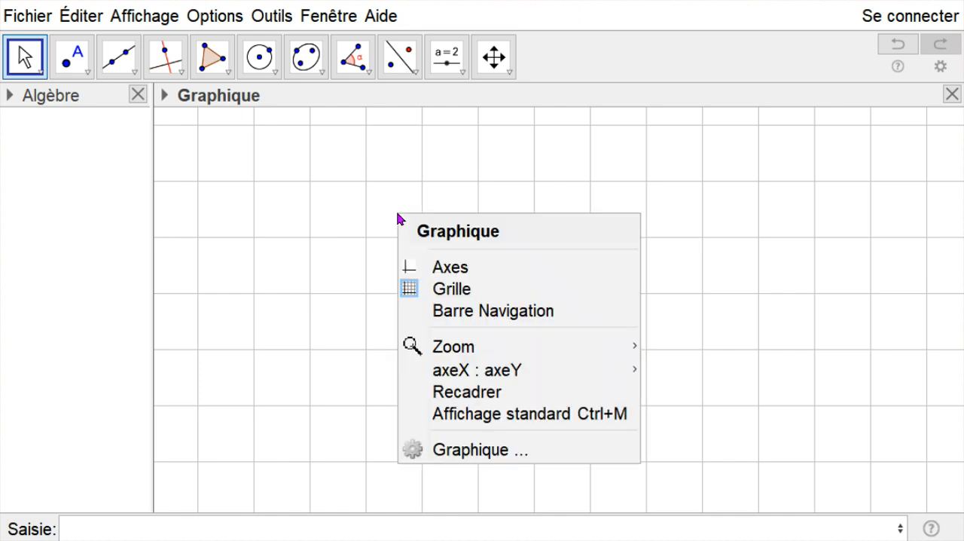
left_click(481, 449)
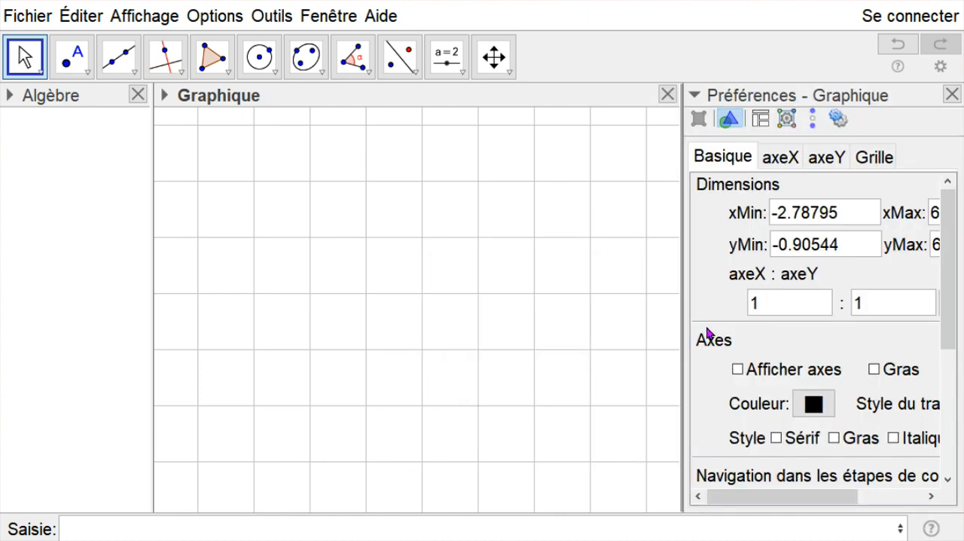
left_click(781, 157)
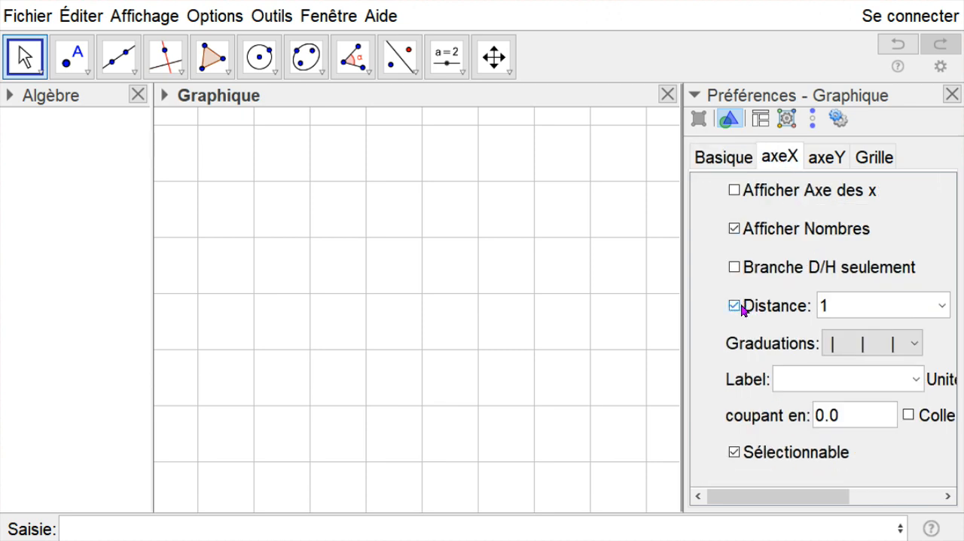
left_click(942, 305)
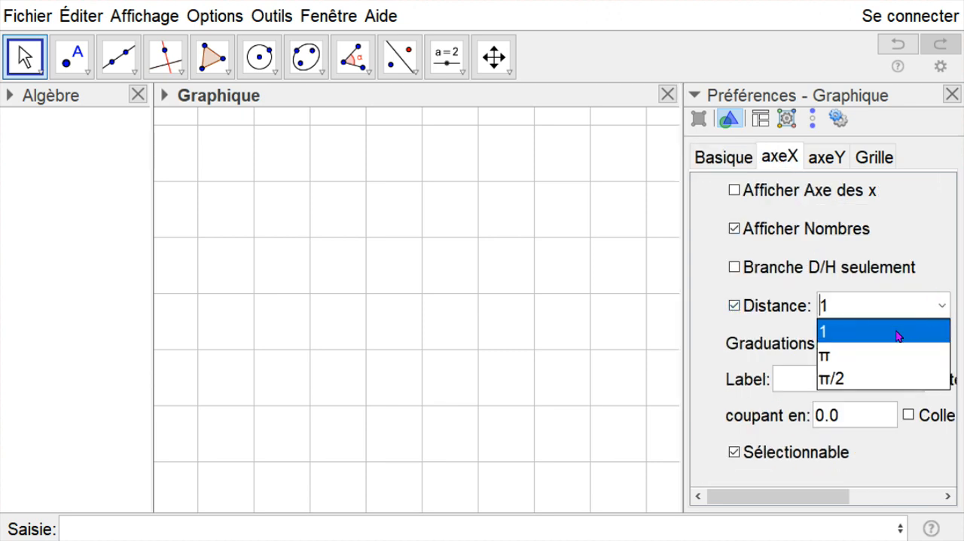
left_click(821, 156)
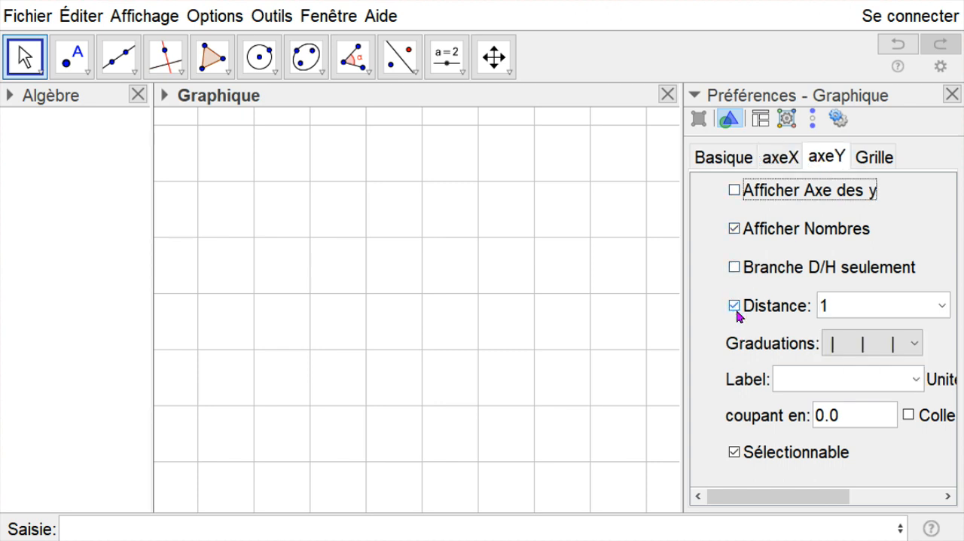
left_click(936, 311)
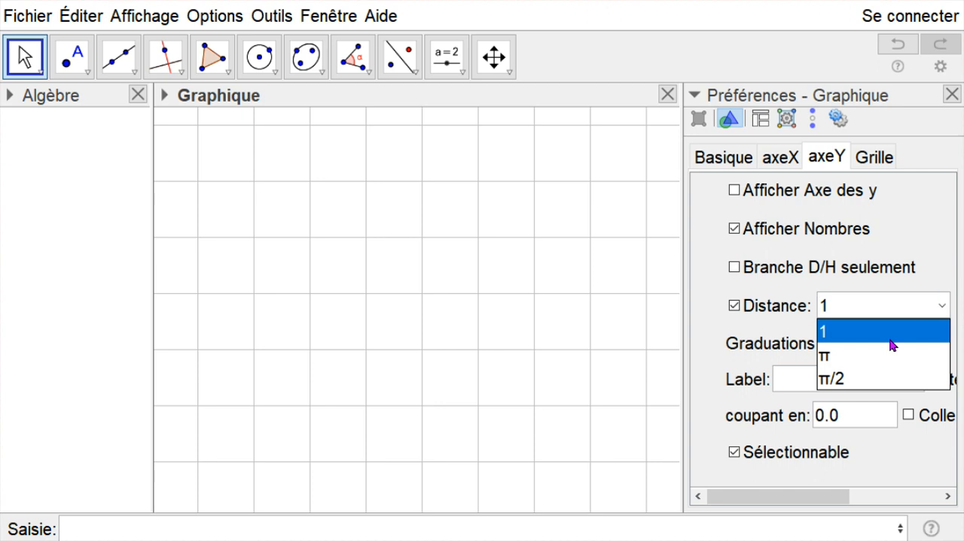
left_click(951, 94)
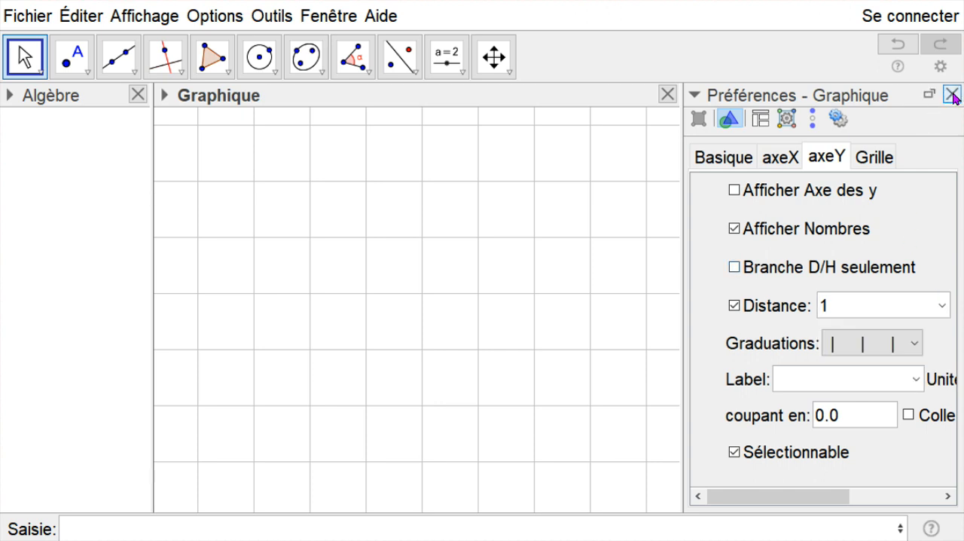
left_click(950, 94)
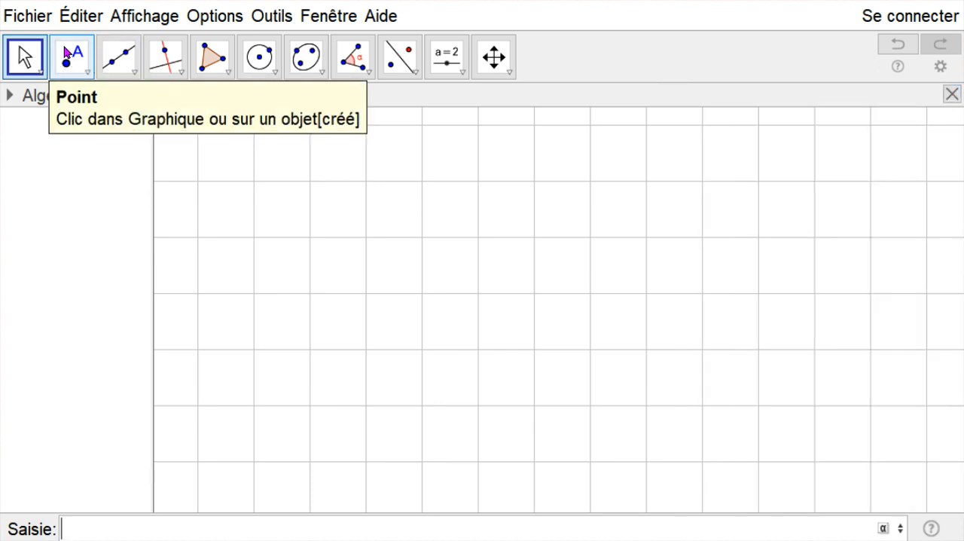
- Place four points on the grid: A at (-1, 4), B at (1, 5), C at (4, 5) and D at (5, 2)
left_click(71, 57)
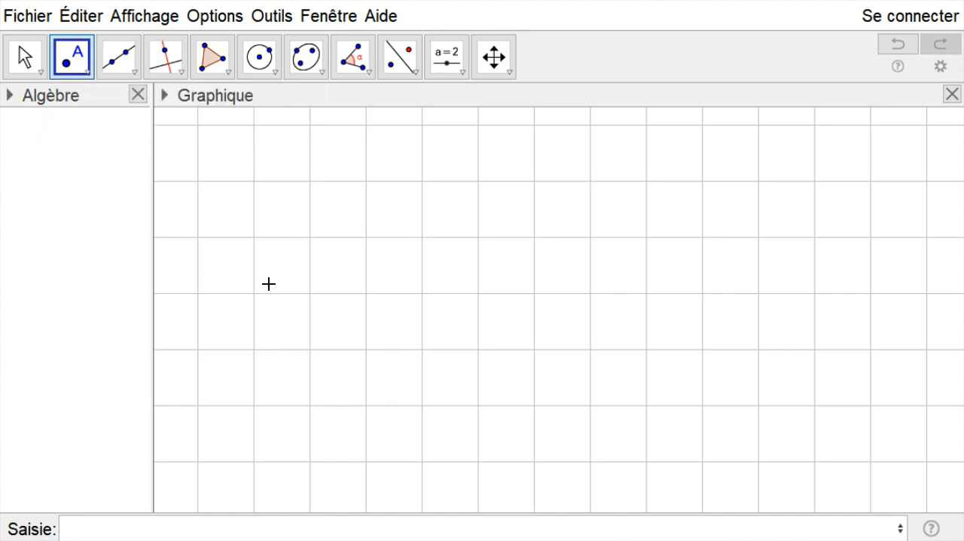
left_click(254, 236)
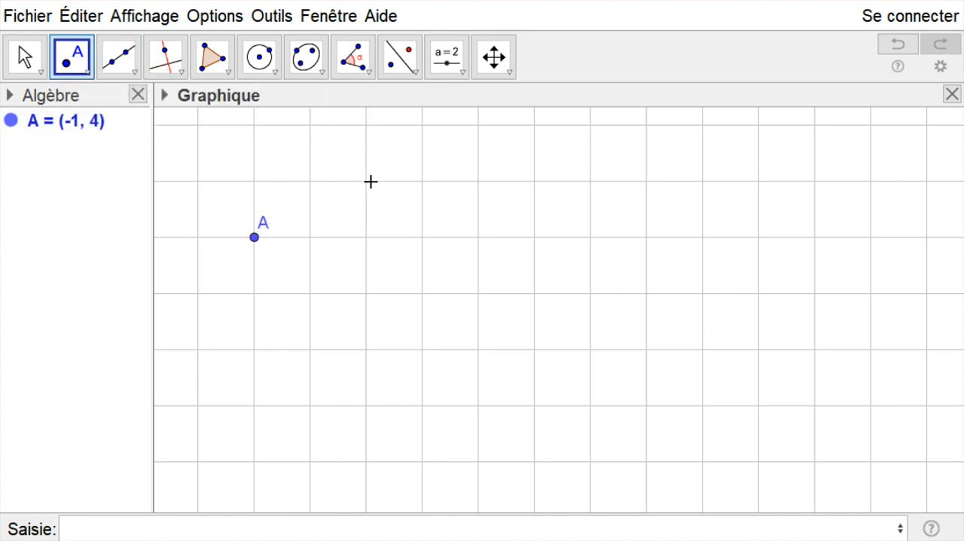
left_click(366, 180)
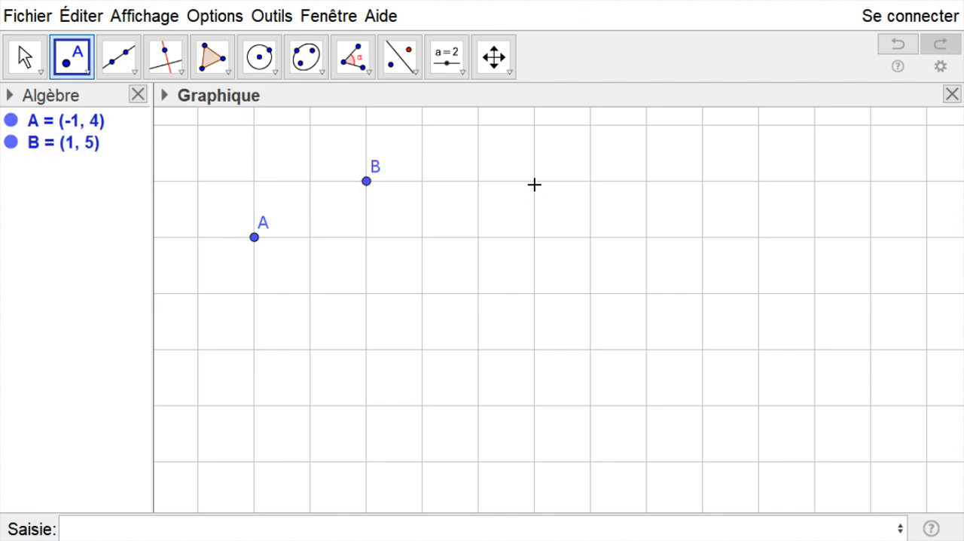
left_click(534, 181)
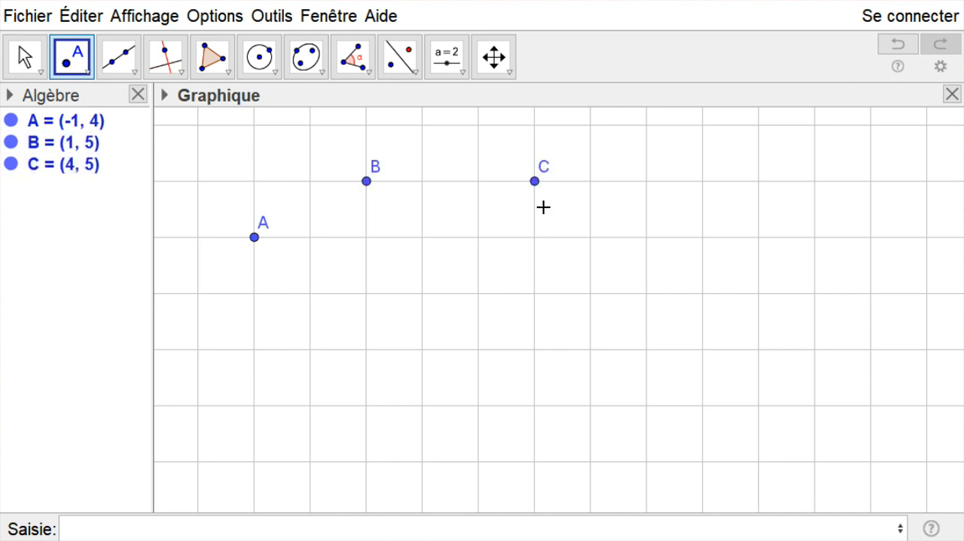
left_click(591, 349)
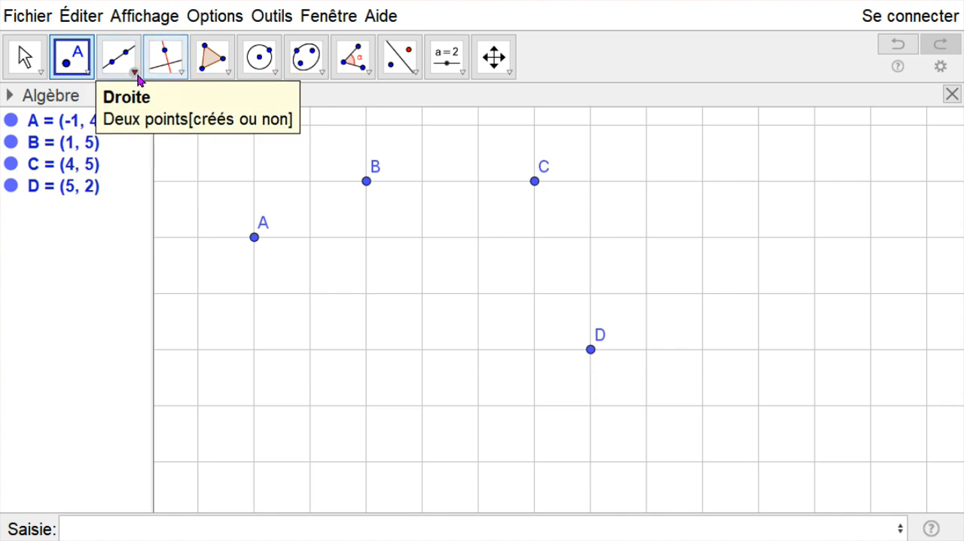
- Draw one vector from point A to point B and another from point C to point D
left_click(135, 75)
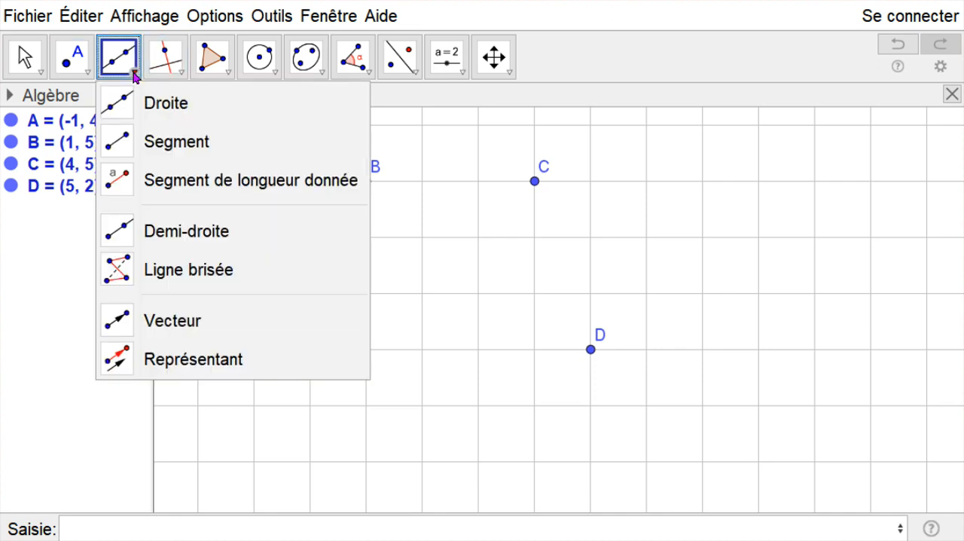
left_click(173, 322)
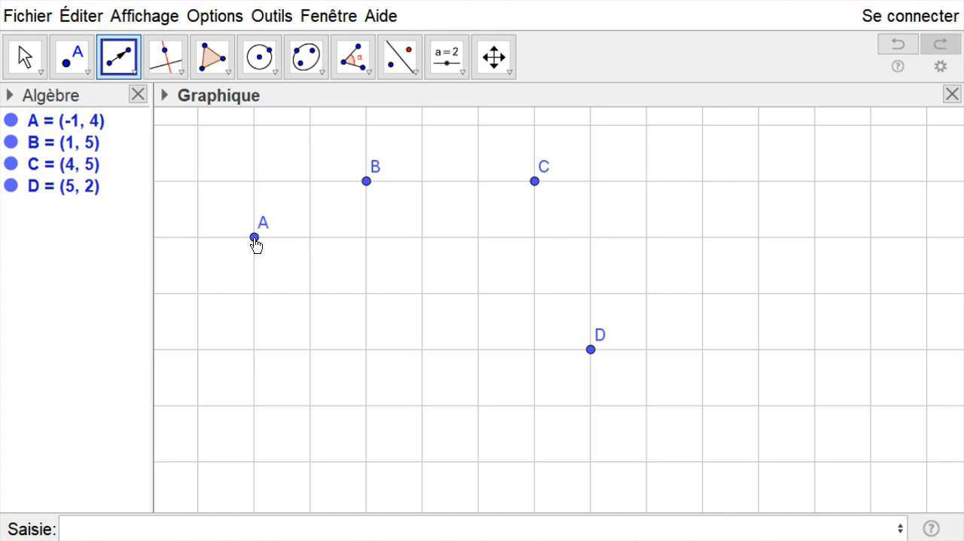
left_click(253, 238)
left_click(366, 183)
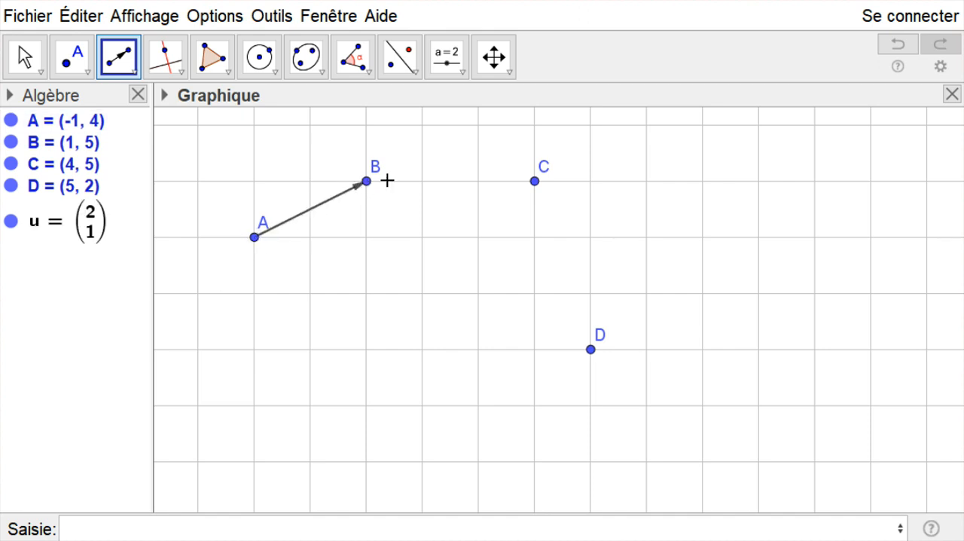
left_click(534, 181)
left_click(590, 351)
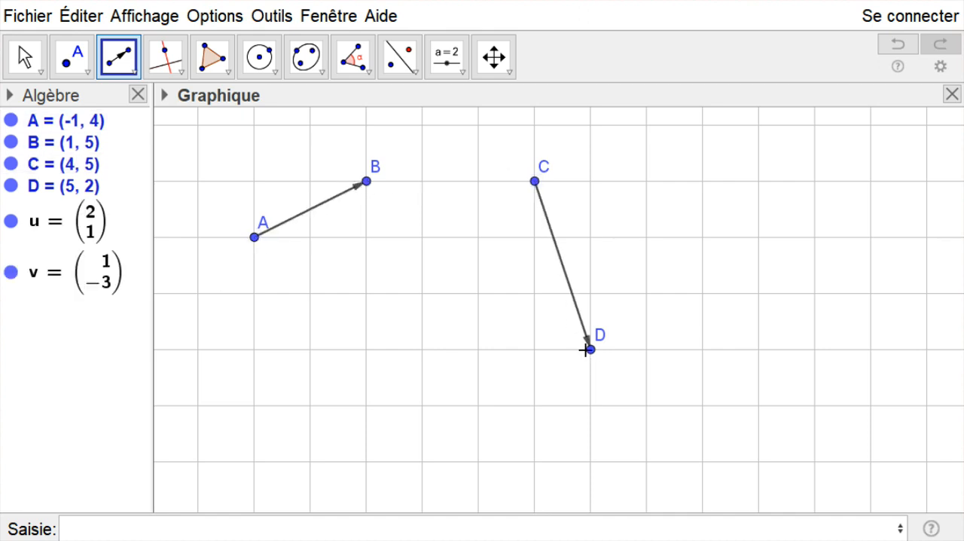
- Style the vector from A to B in red with a line thickness of 13 and an opacity of 100
left_click(25, 57)
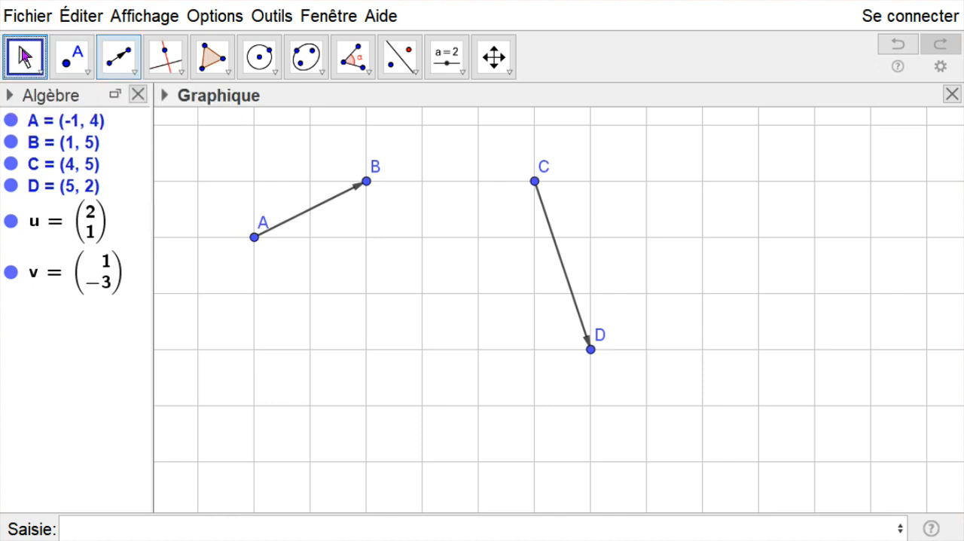
right_click(323, 208)
left_click(383, 414)
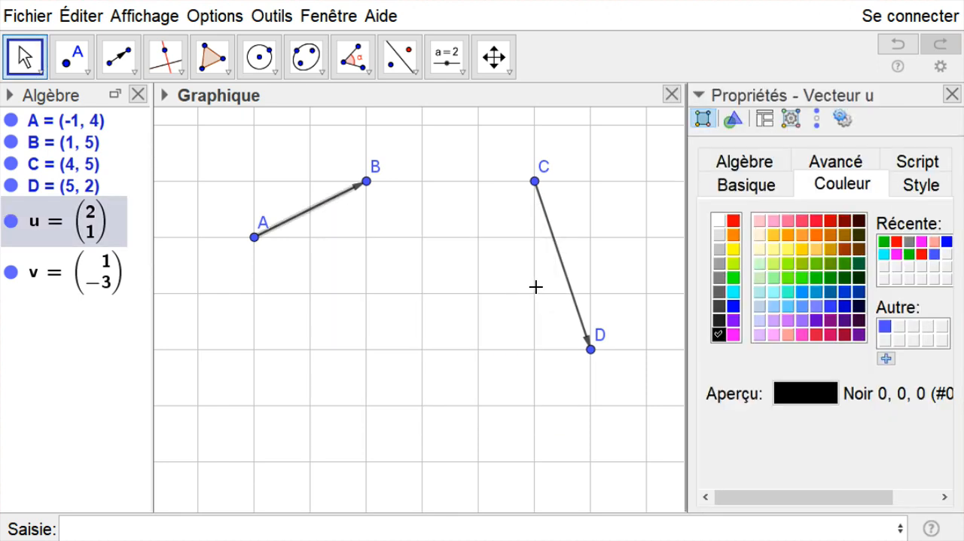
left_click(732, 220)
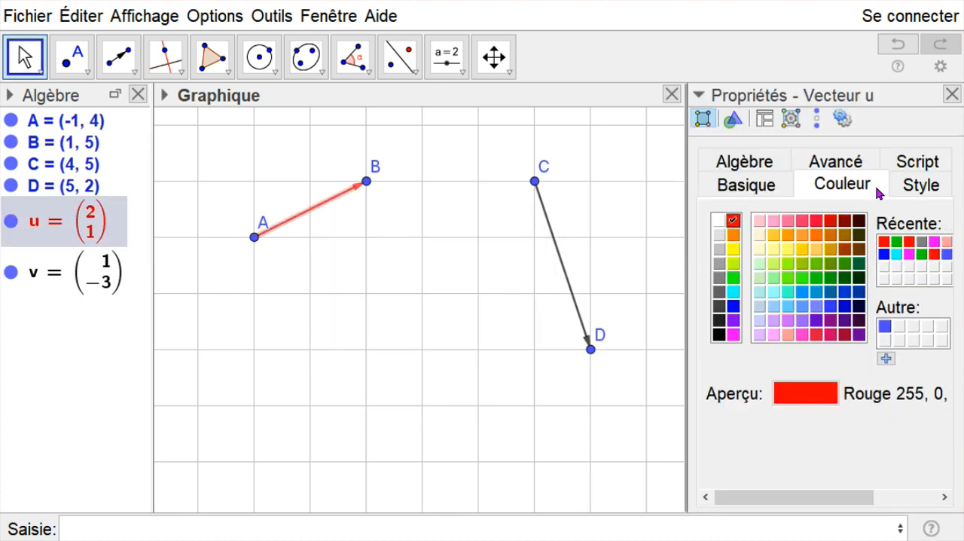
left_click(920, 186)
left_click_drag(771, 245, 933, 243)
left_click_drag(832, 334, 896, 338)
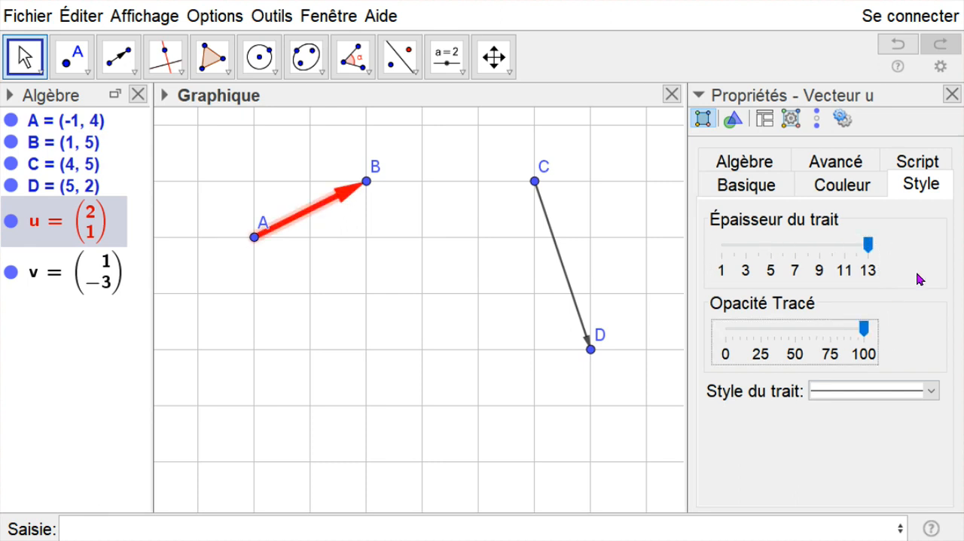
left_click(951, 94)
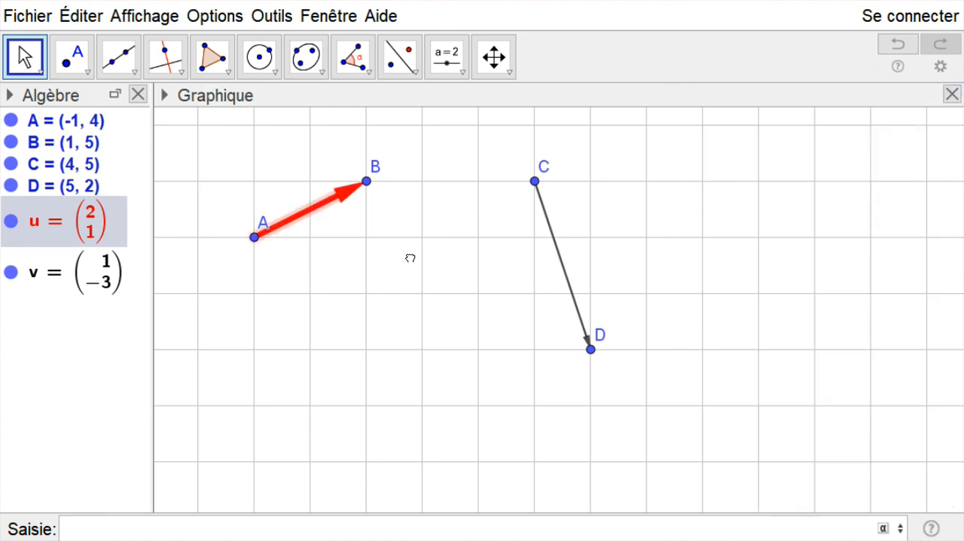
left_click(410, 258)
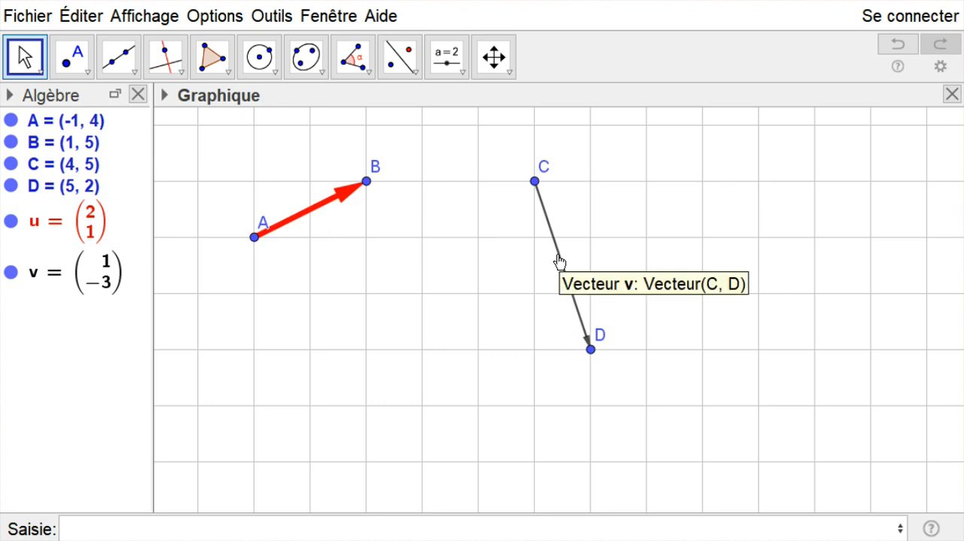
- Style the vector from C to D with a line thickness of 13, an opacity of 100 and the green colour 0, 204, 0
right_click(559, 256)
left_click(619, 469)
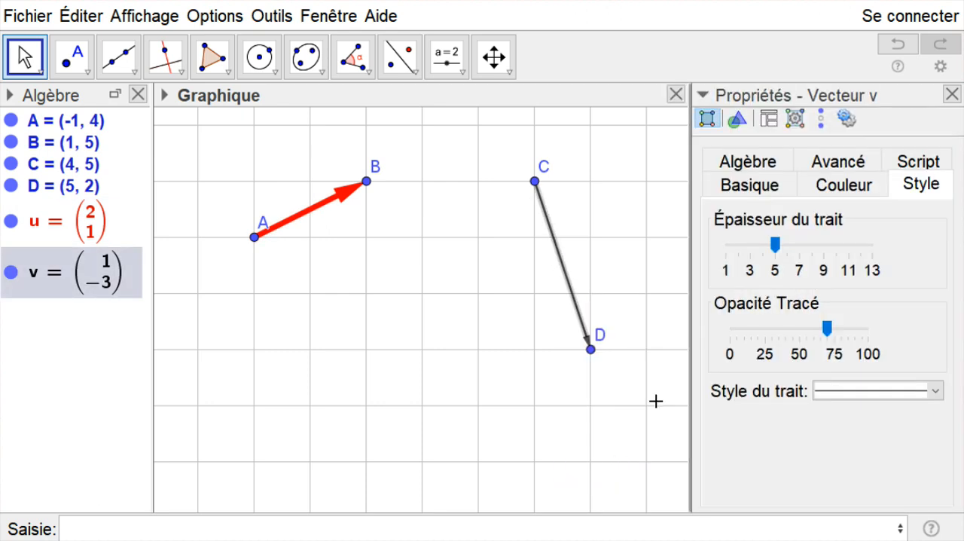
left_click_drag(778, 244, 873, 246)
left_click_drag(827, 331, 878, 335)
left_click(839, 189)
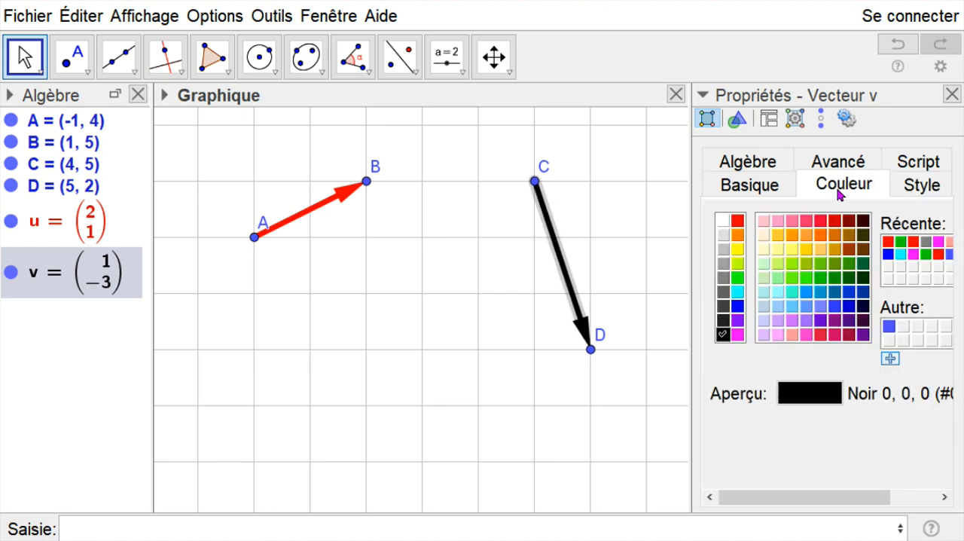
left_click(820, 278)
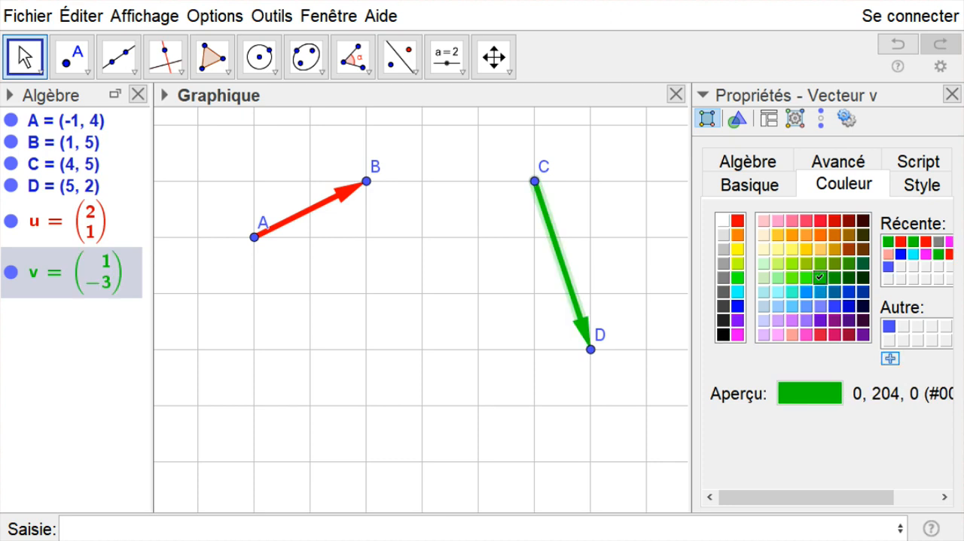
left_click(952, 94)
left_click(678, 238)
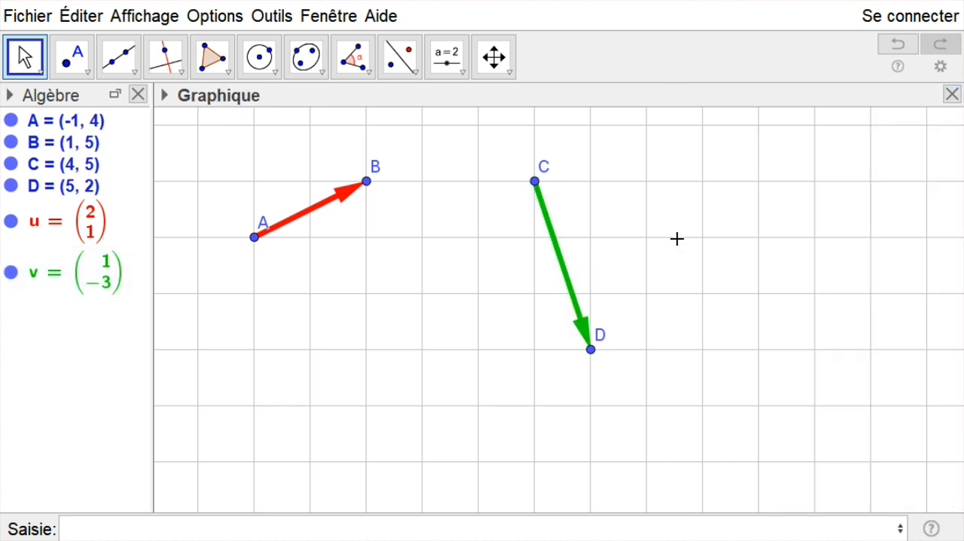
- Move the label of point A to the upper left of its point, clear of the red vector
left_click_drag(262, 221, 243, 226)
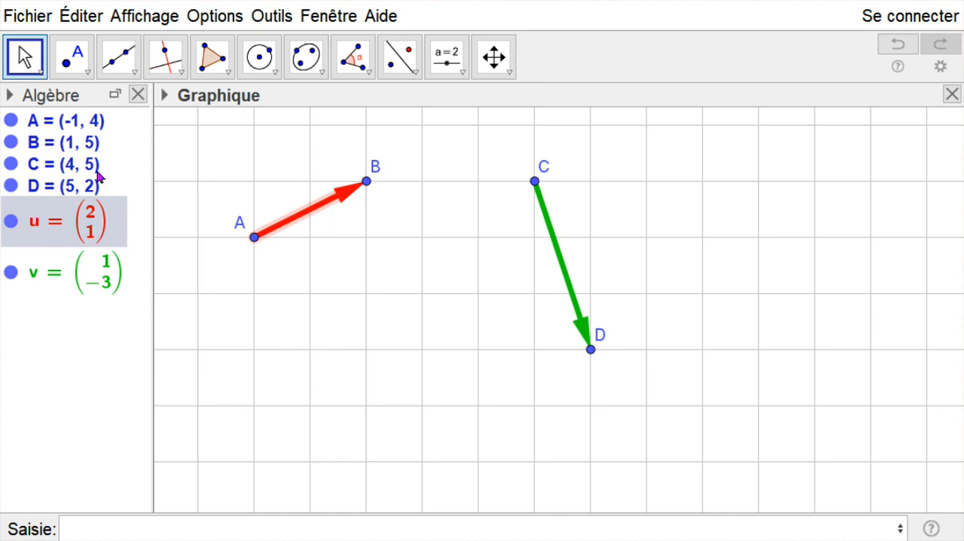
right_click(429, 273)
left_click(456, 229)
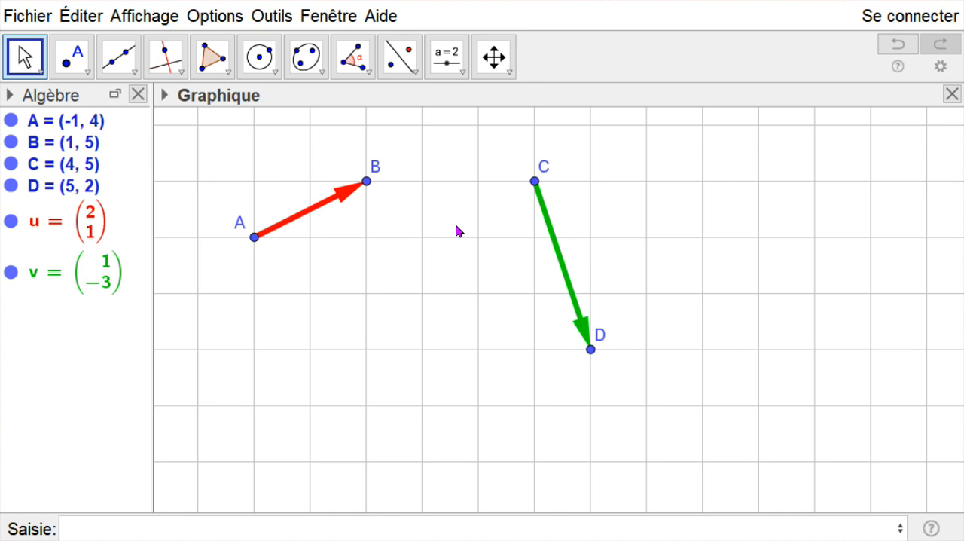
- Show the coordinate axes over the grid and hide them again
right_click(456, 229)
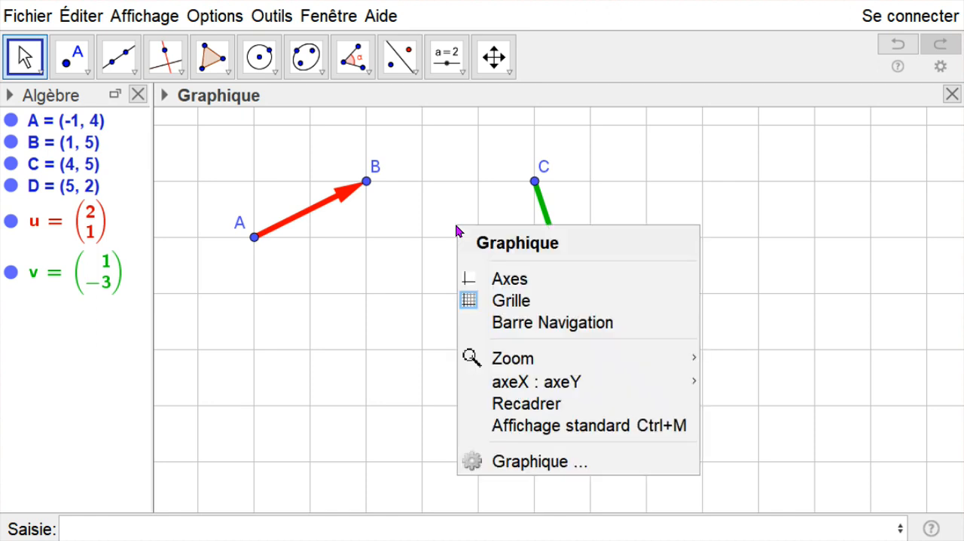
left_click(513, 278)
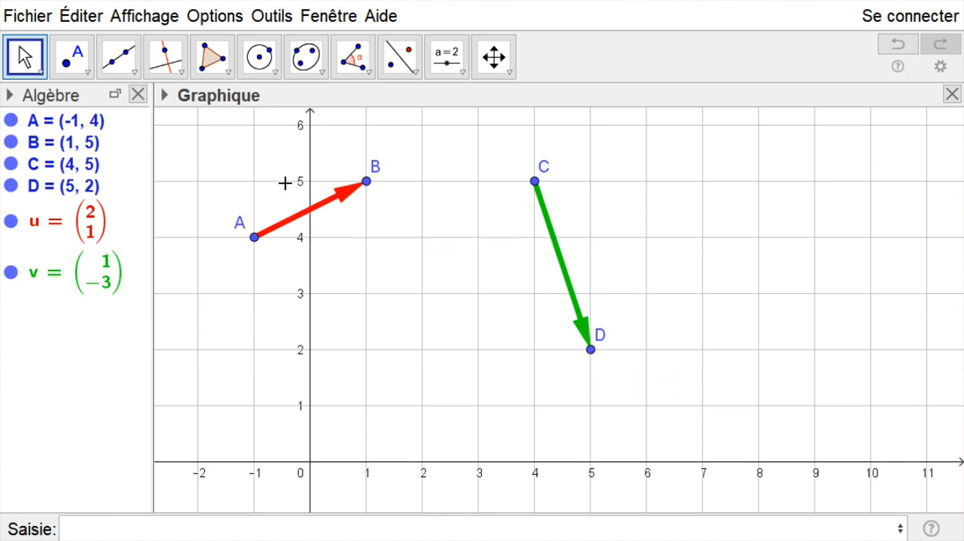
right_click(230, 165)
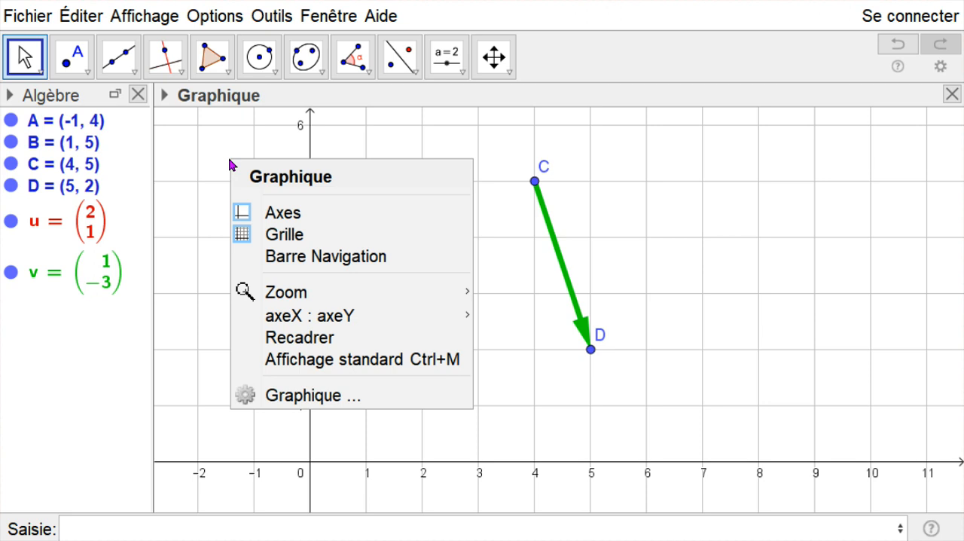
left_click(273, 211)
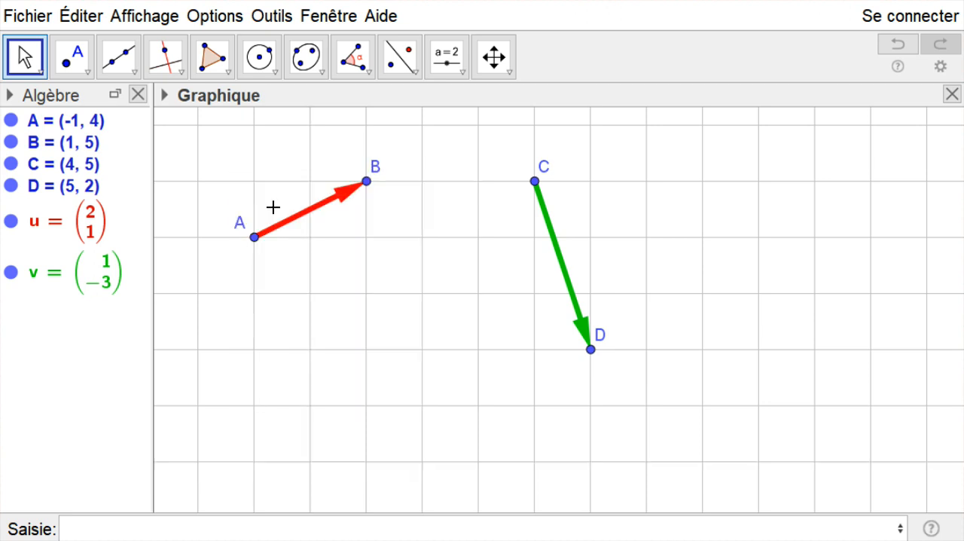
- Insert a LaTeX formula text \vec{u} attached to point A
left_click(464, 75)
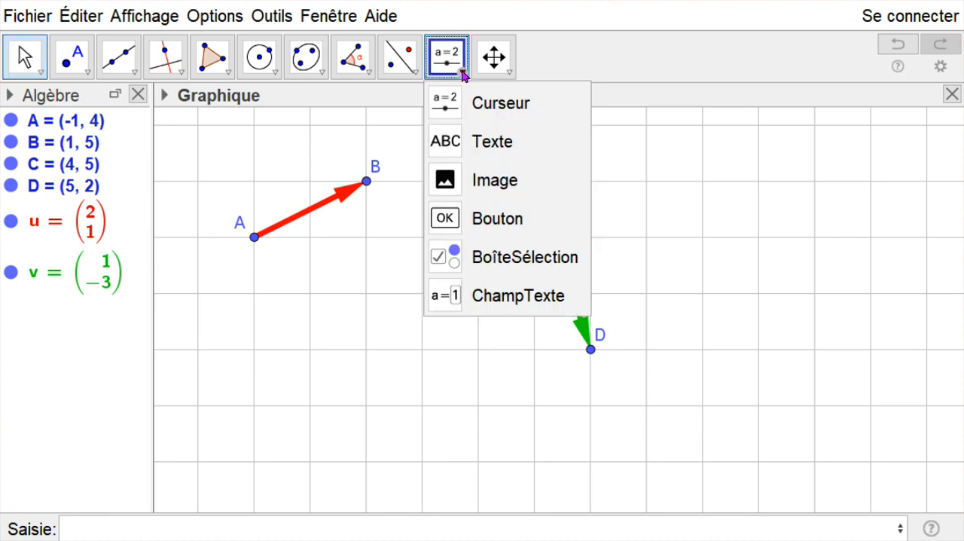
left_click(502, 150)
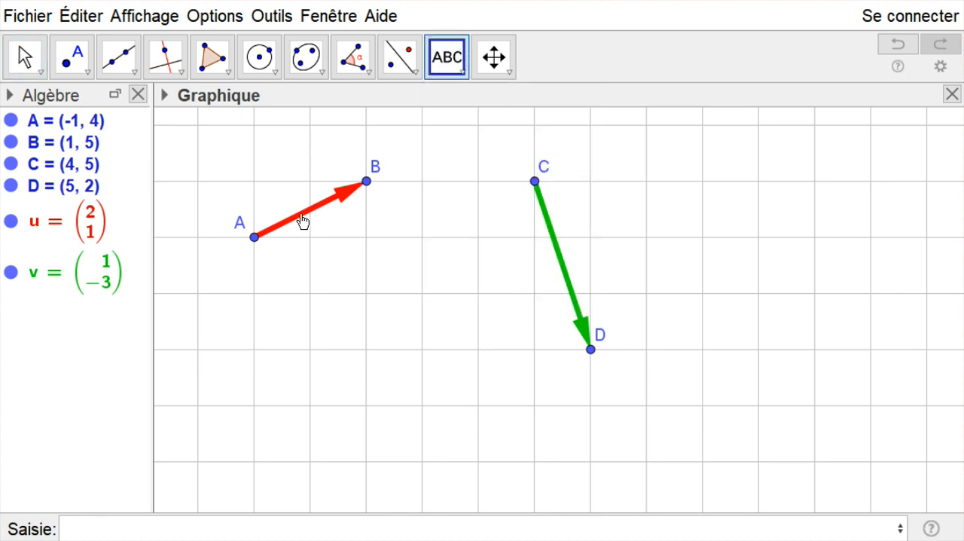
left_click(254, 240)
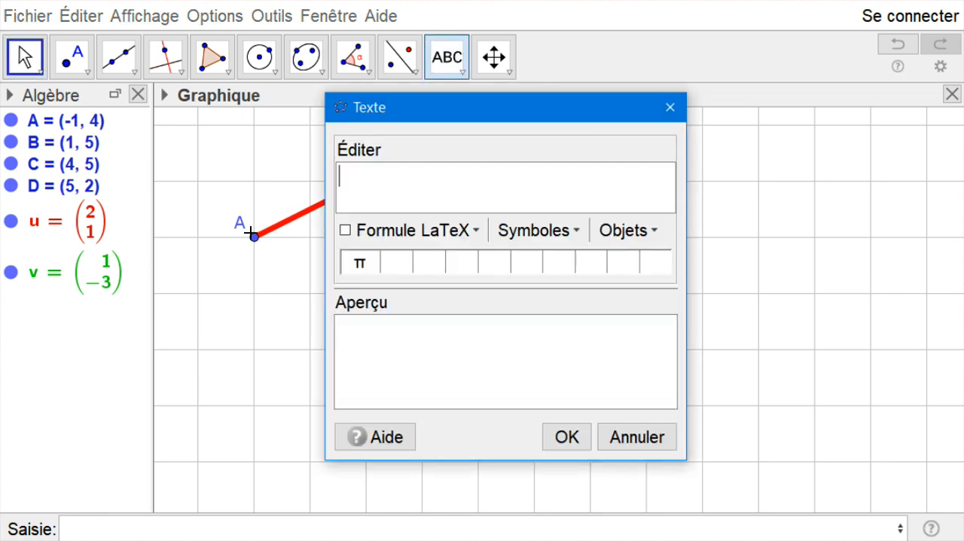
left_click(346, 232)
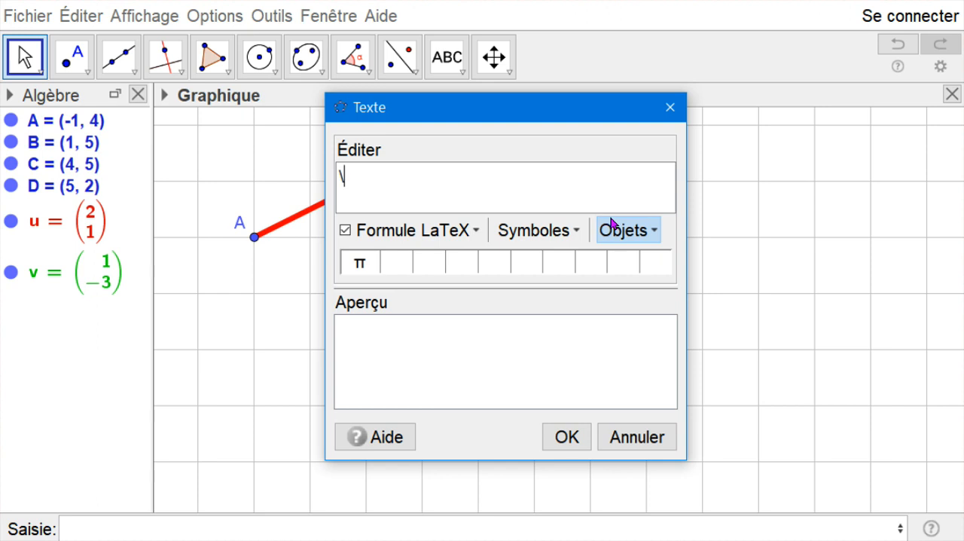
type("vec{u")
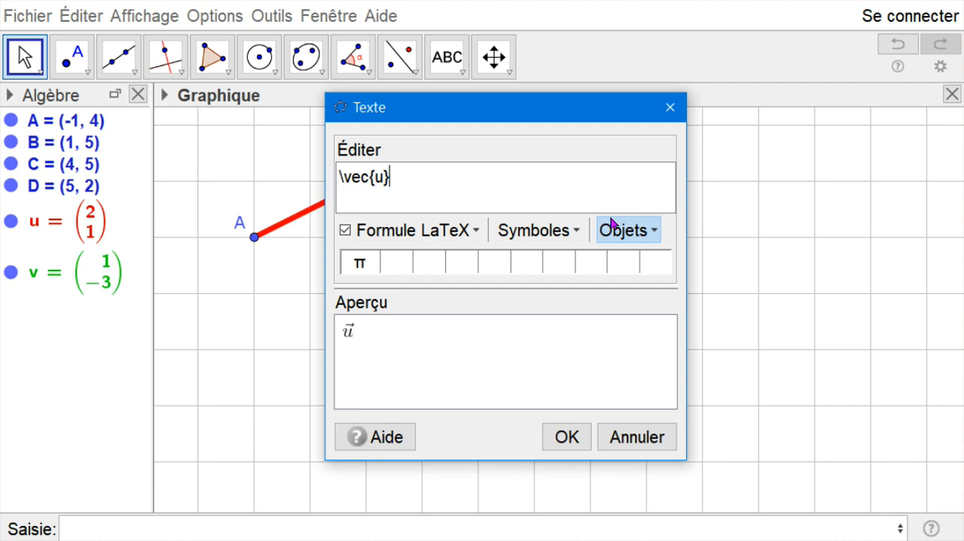
left_click(567, 438)
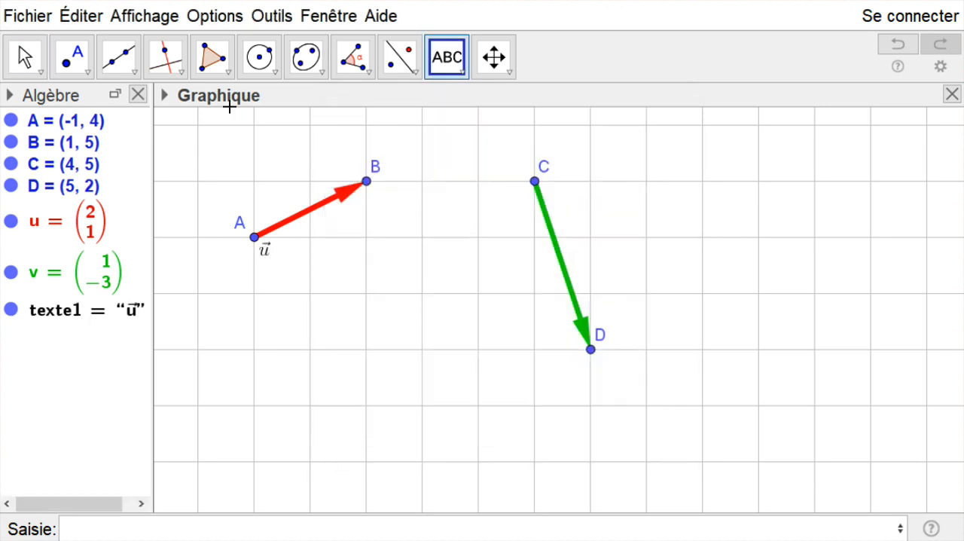
- Place the \vec{u} text above the red vector and format it with size Grande and red colour
left_click(25, 59)
left_click_drag(267, 251, 280, 198)
right_click(280, 197)
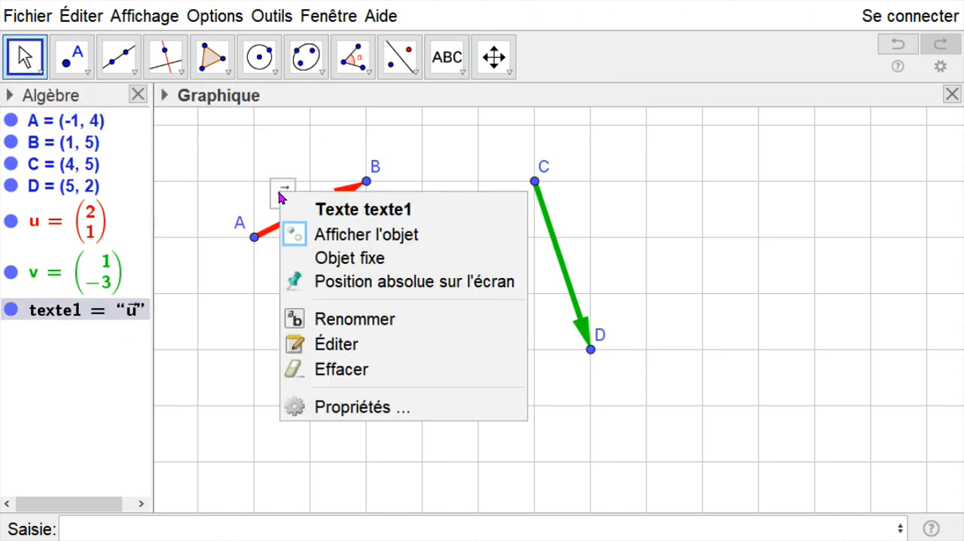
left_click(376, 409)
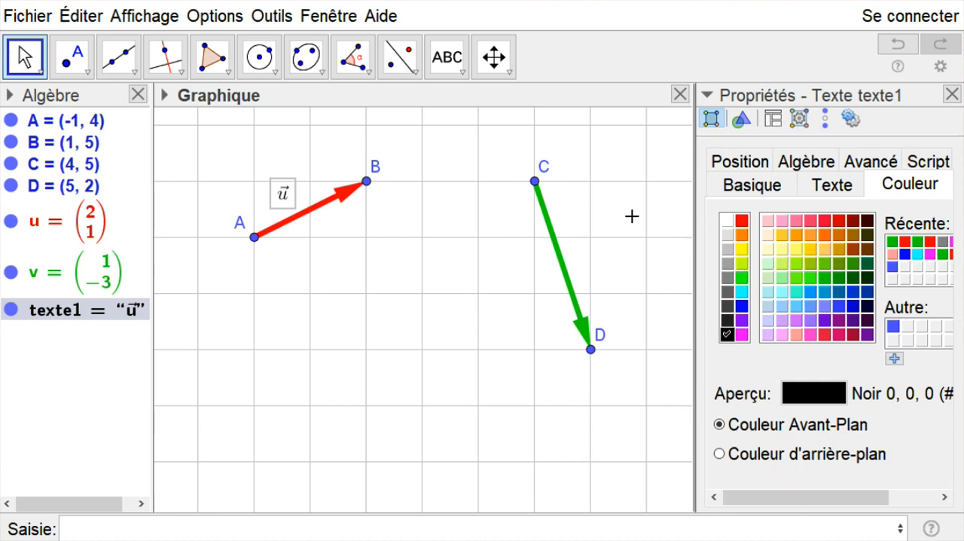
left_click(830, 195)
left_click(845, 220)
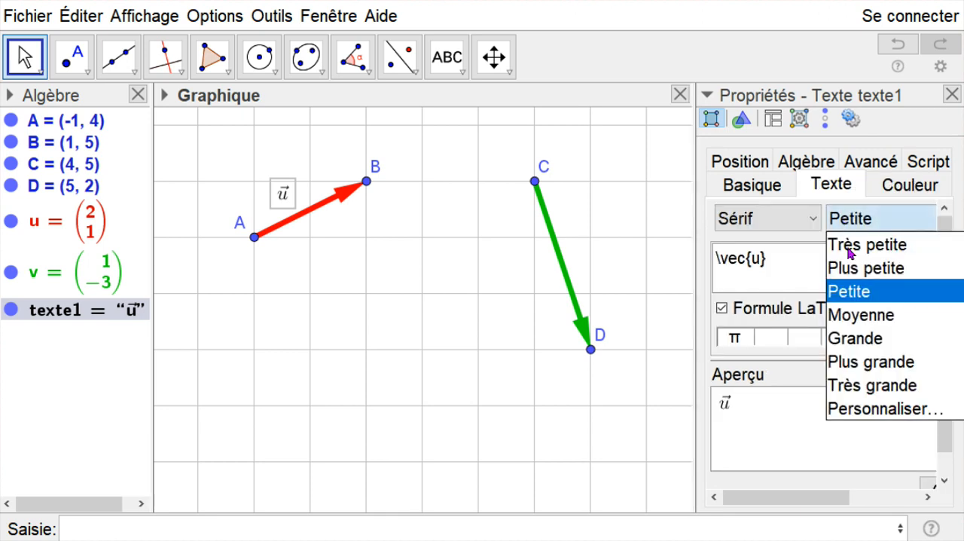
left_click(861, 341)
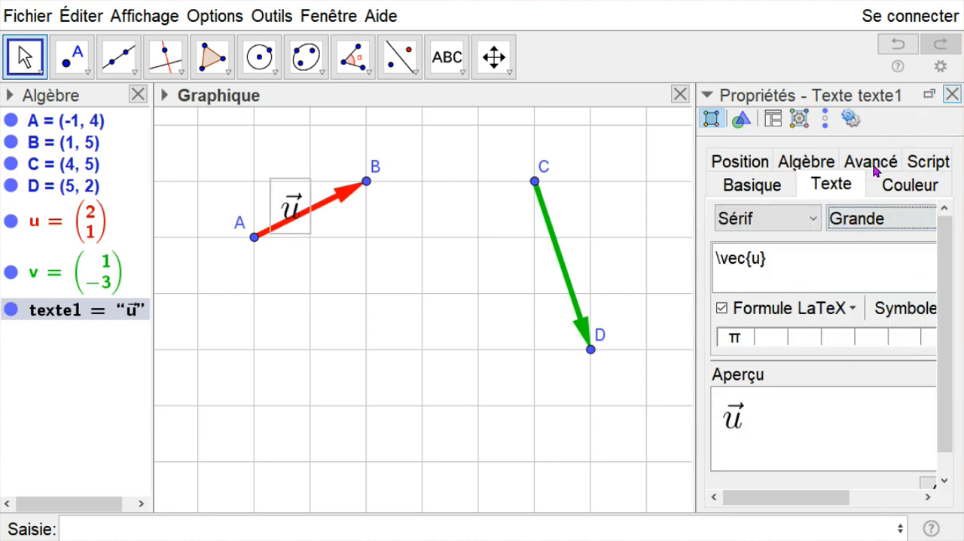
left_click(891, 187)
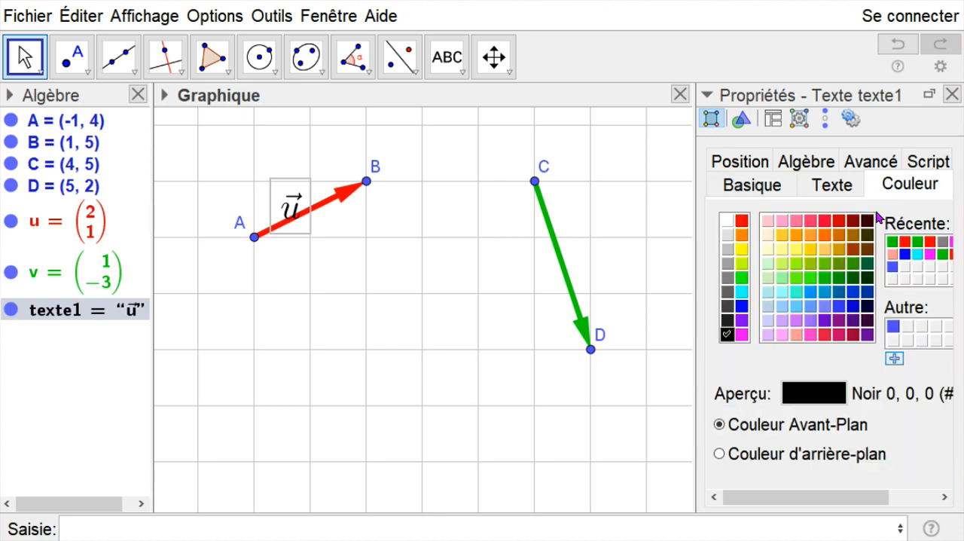
left_click(952, 94)
left_click_drag(300, 206, 298, 196)
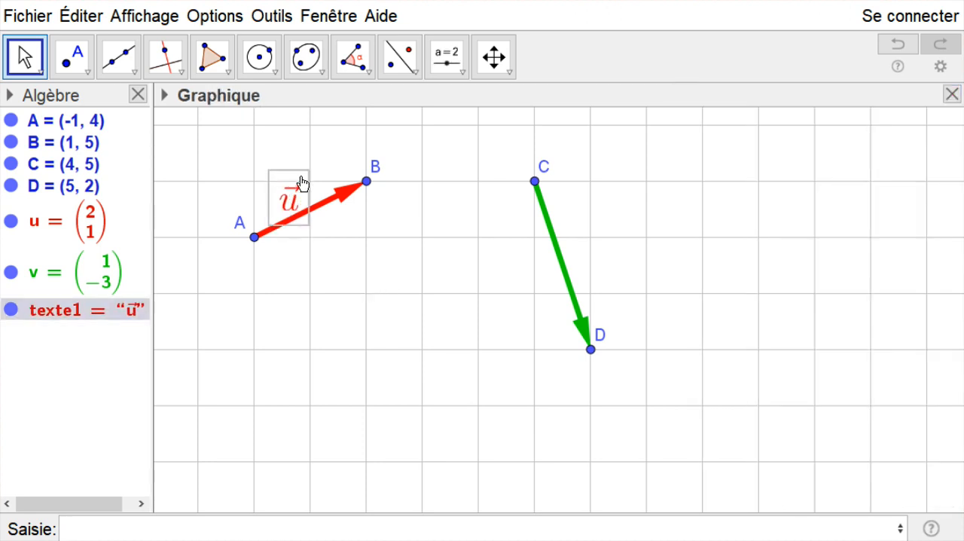
- Relocate point A to about (-1.8, 3.51) and move the \vec{u} text below the red vector
left_click_drag(255, 243, 209, 265)
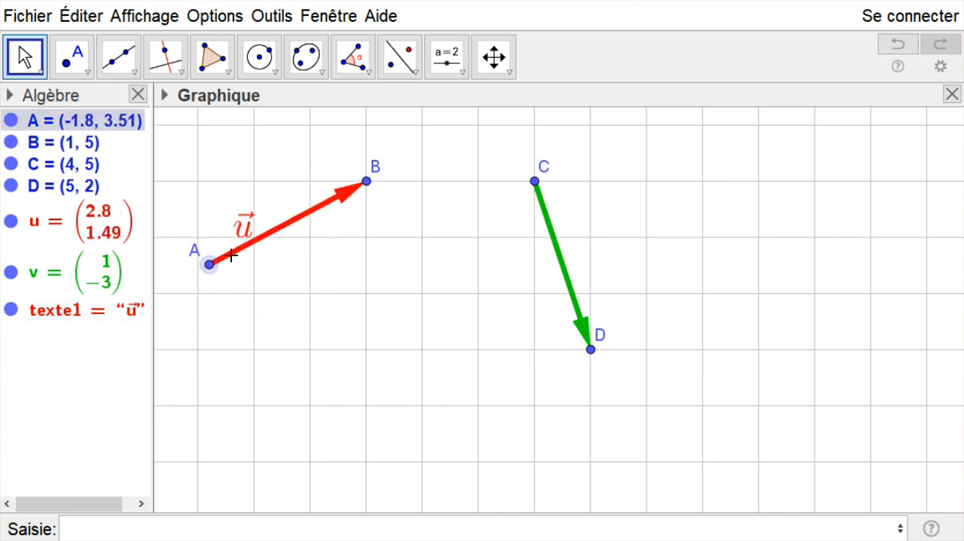
left_click_drag(241, 226, 296, 271)
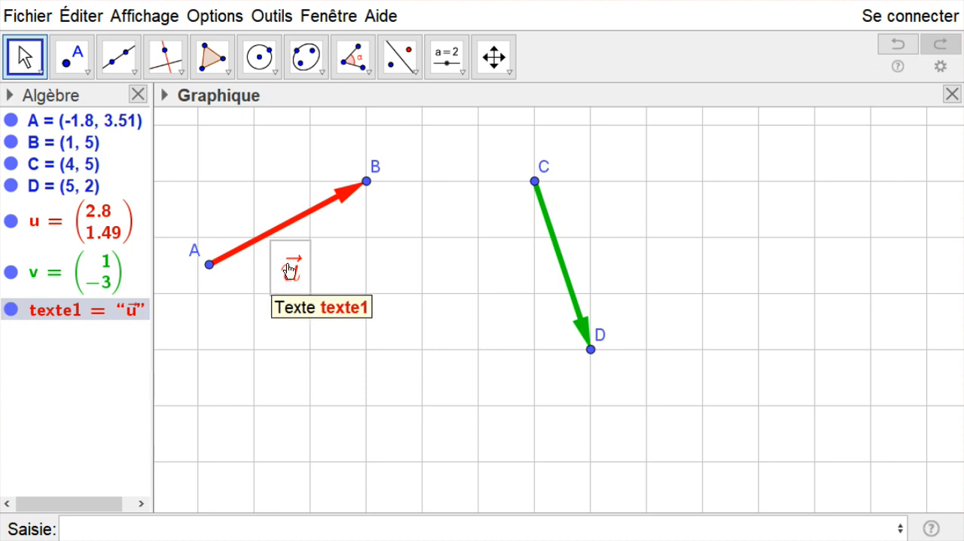
- Select the LaTeX code of the red \vec{u} text in its editor, close the editor and delete the text
double_click(283, 261)
left_click_drag(390, 179, 321, 180)
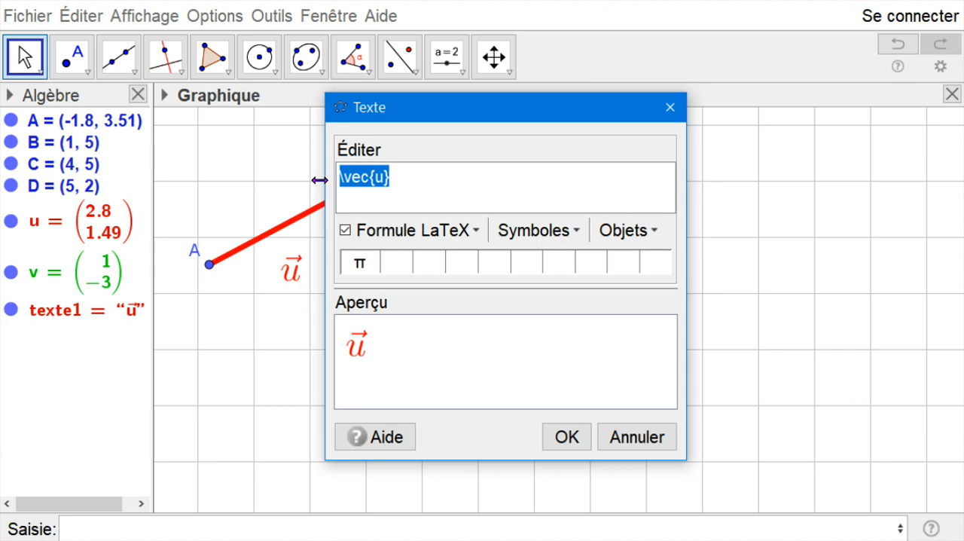
left_click(567, 437)
left_click(287, 281)
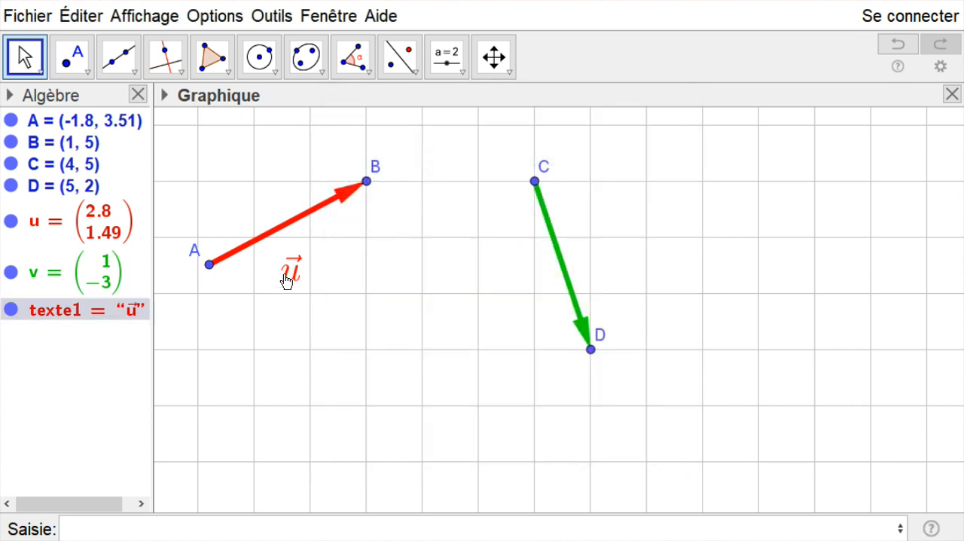
key("Delete")
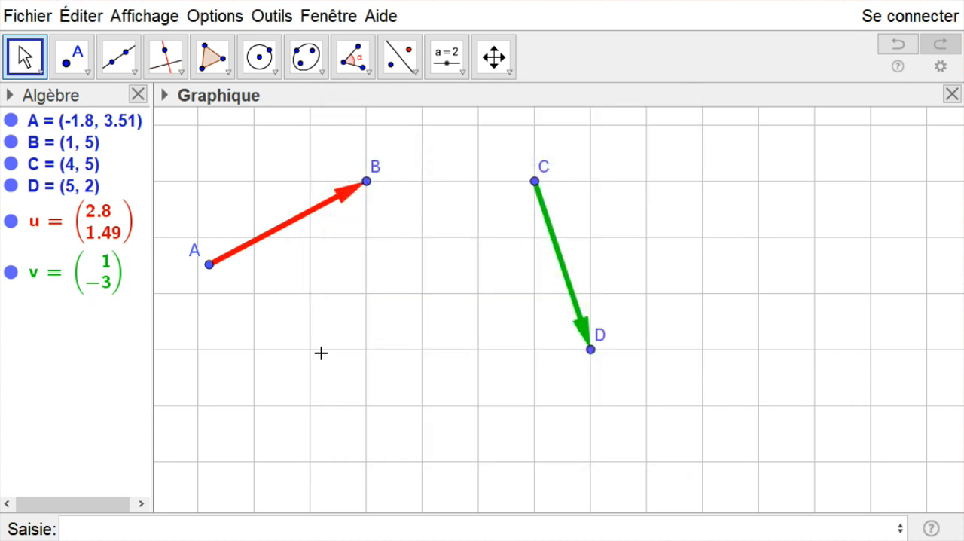
- Insert a LaTeX formula text \vec{u} in the empty grid area below the red vector, not attached to any point
left_click(457, 71)
left_click(488, 150)
left_click(385, 322)
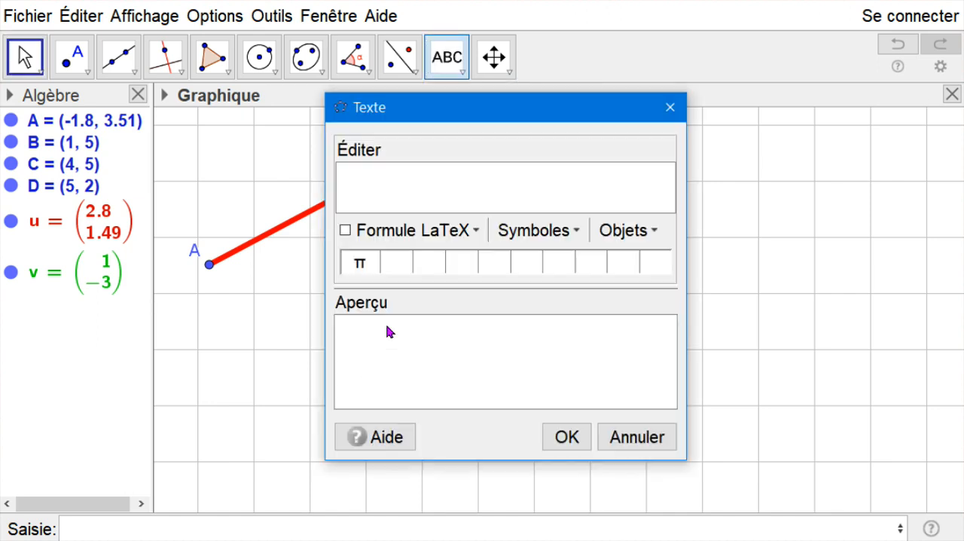
left_click(376, 196)
type("\\vec{u}")
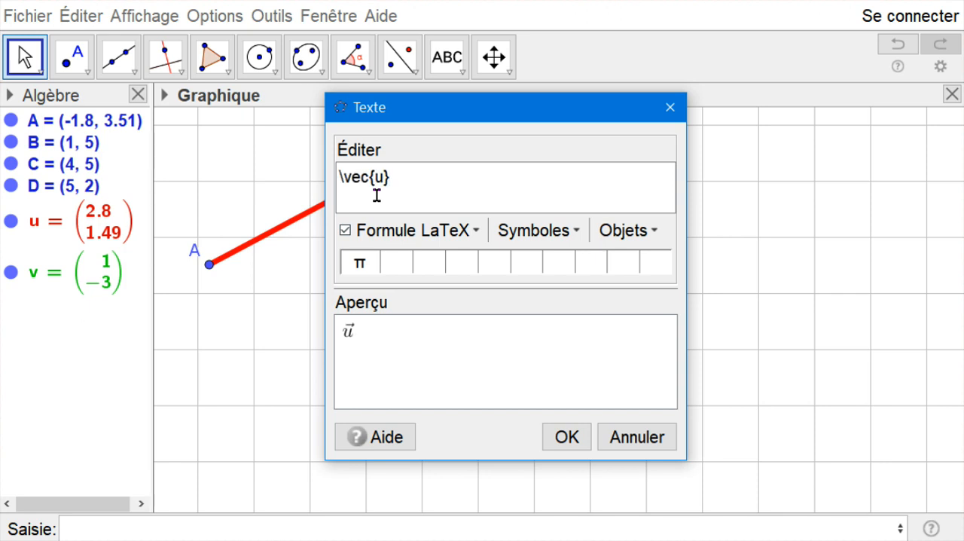
left_click(563, 436)
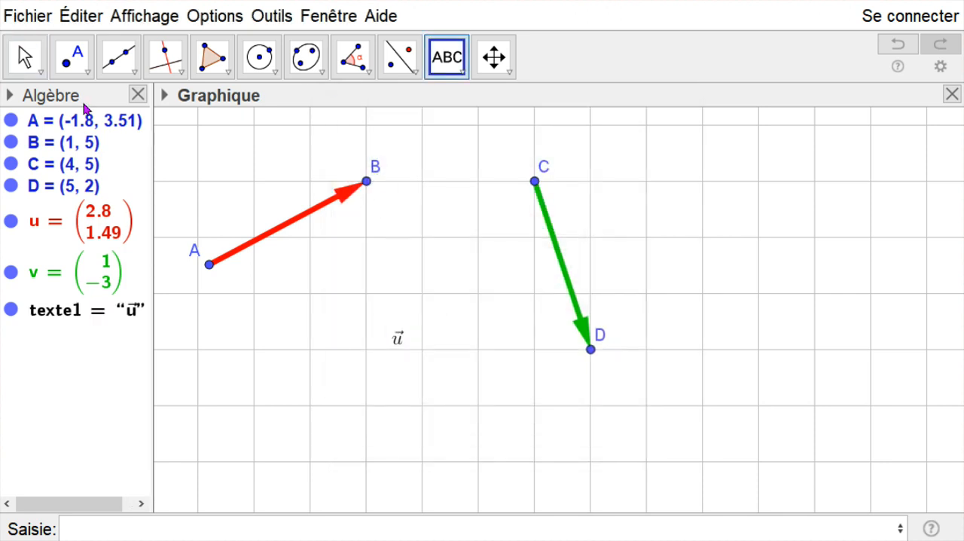
- Set the size of the \vec{u} text to Grande and place it just above the middle of the red vector
left_click_drag(395, 338, 390, 268)
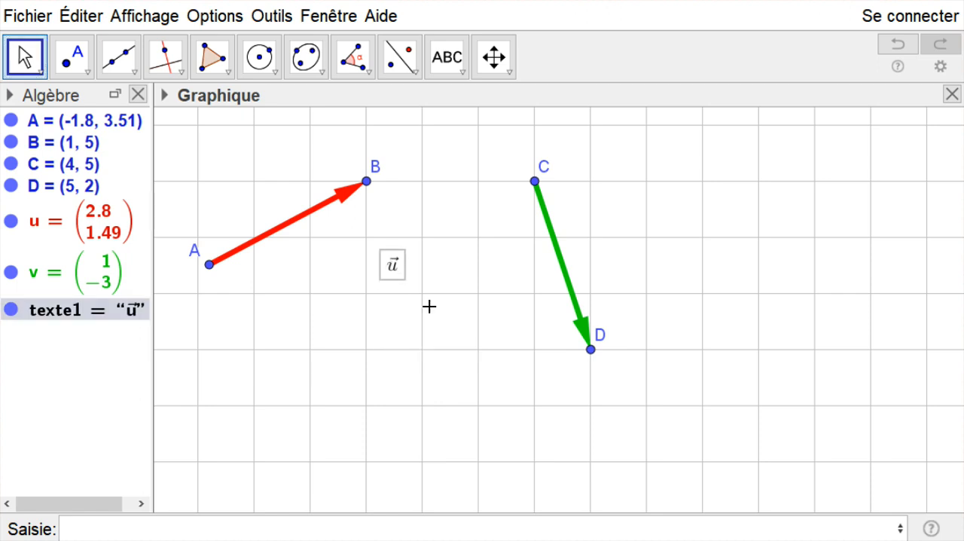
right_click(396, 272)
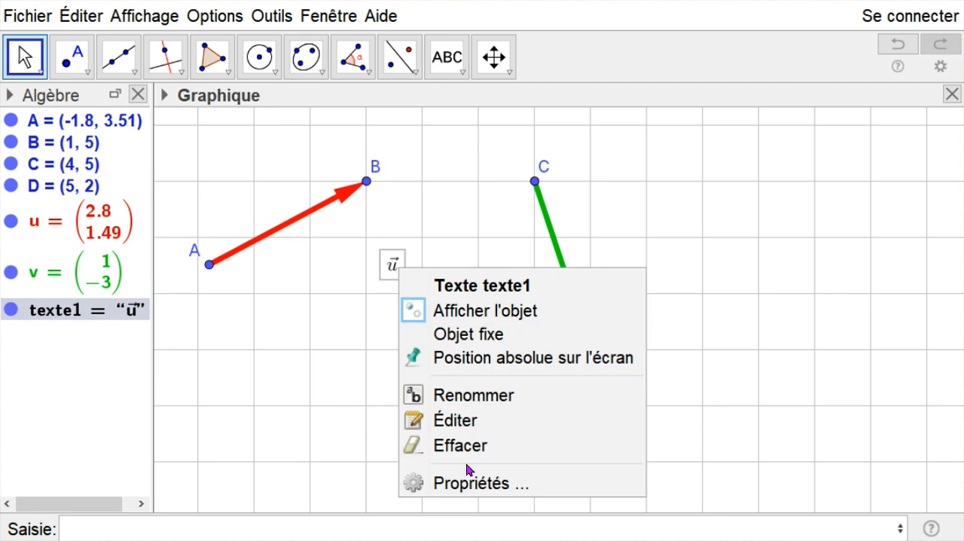
left_click(411, 484)
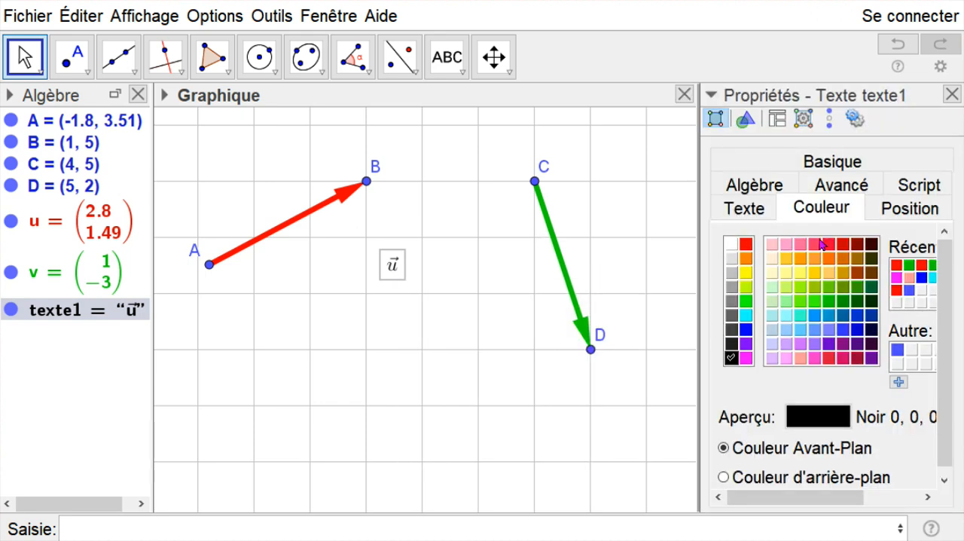
left_click(758, 213)
left_click(848, 247)
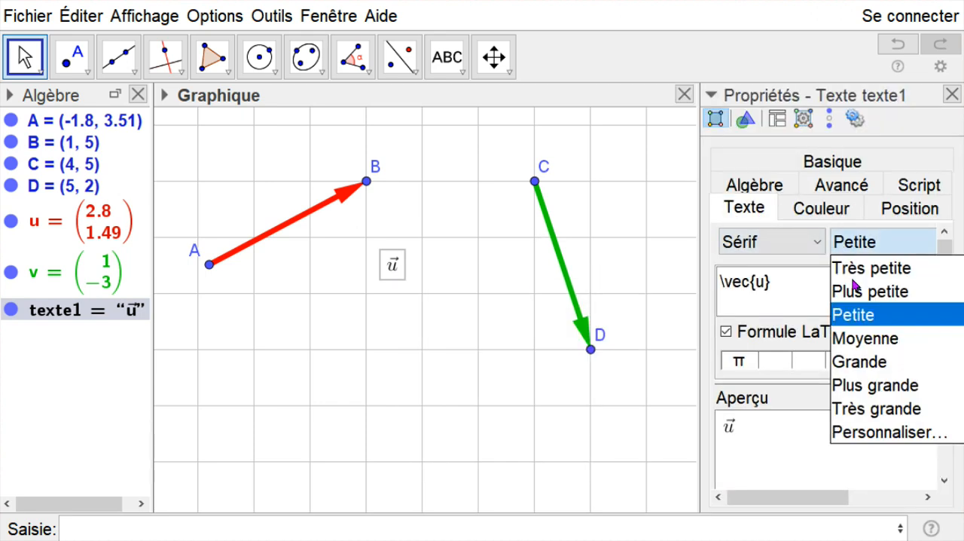
left_click(872, 362)
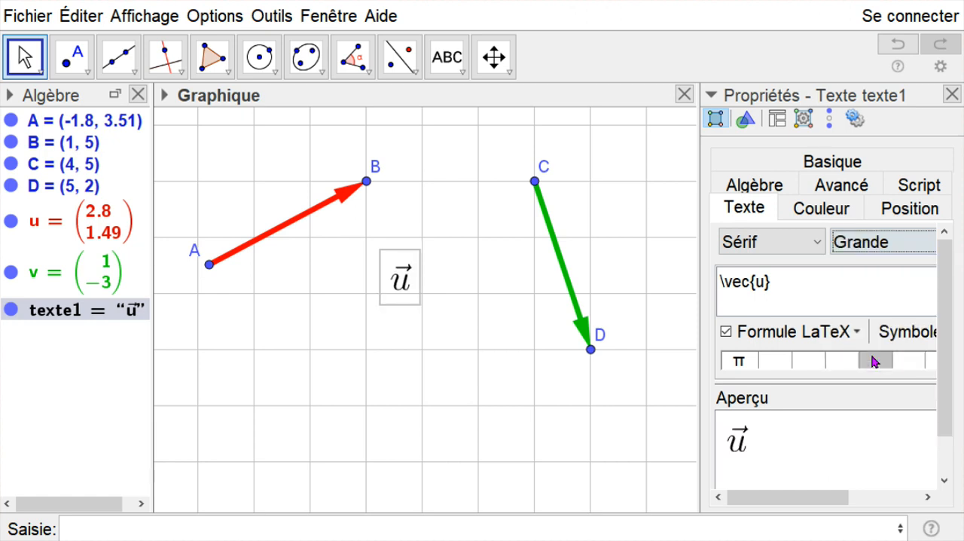
left_click(952, 94)
left_click(482, 347)
left_click_drag(410, 299, 272, 216)
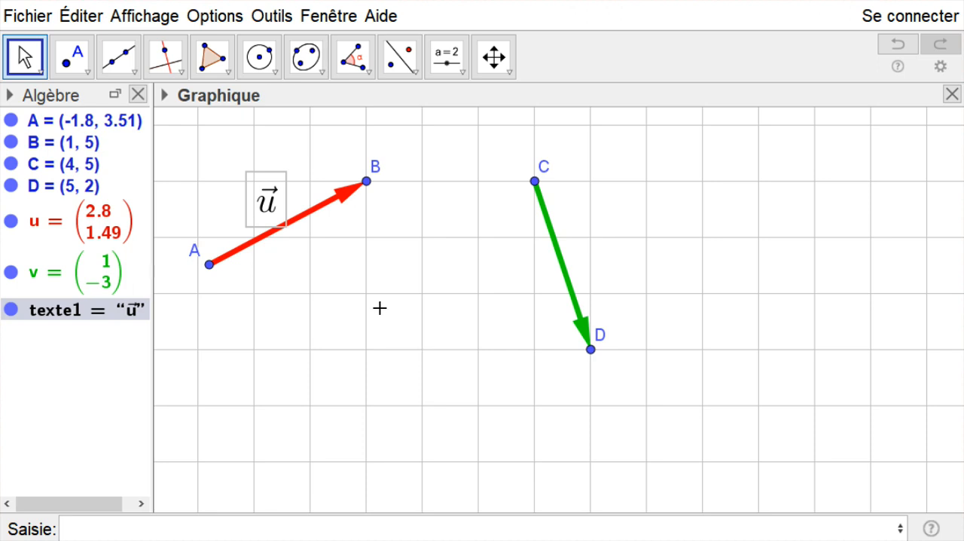
- Colour the \vec{u} text red to match its vector
right_click(275, 201)
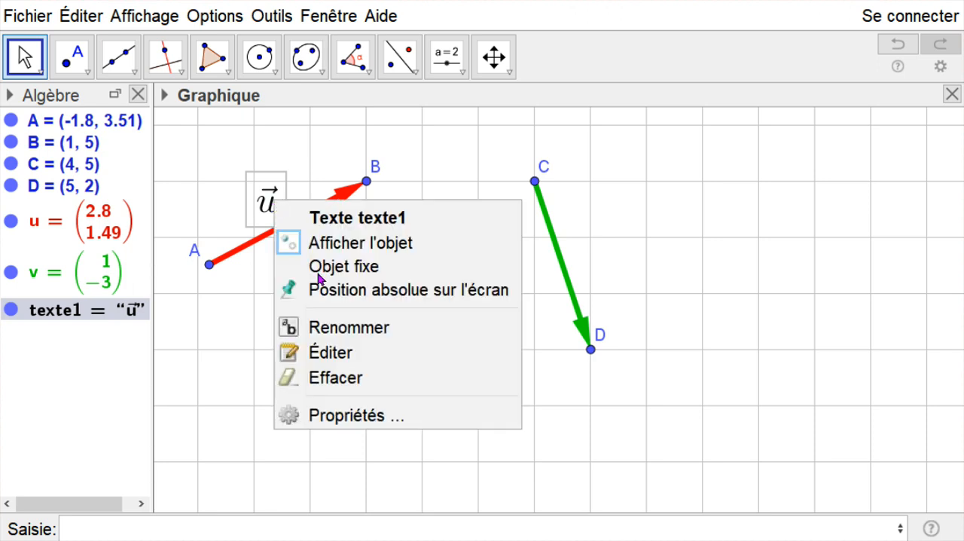
left_click(371, 416)
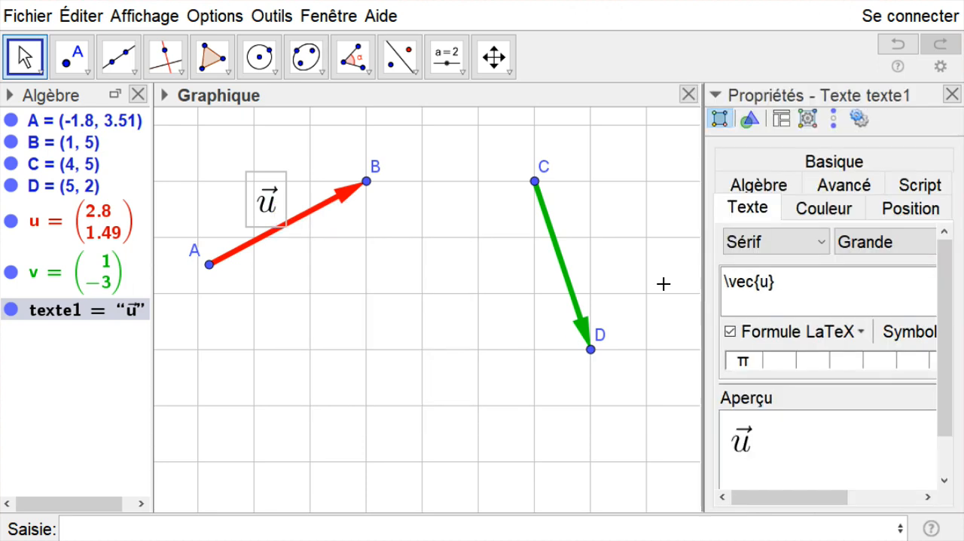
left_click(830, 217)
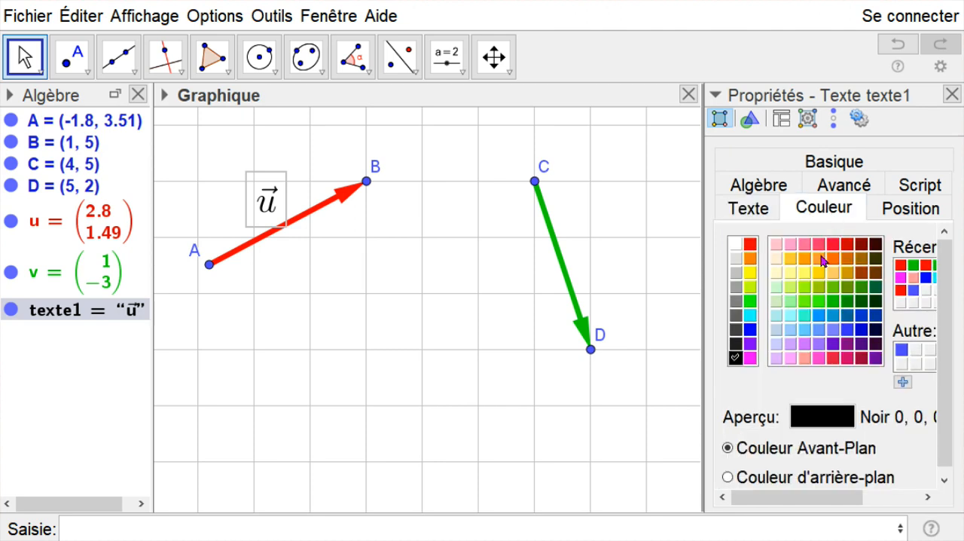
left_click(750, 244)
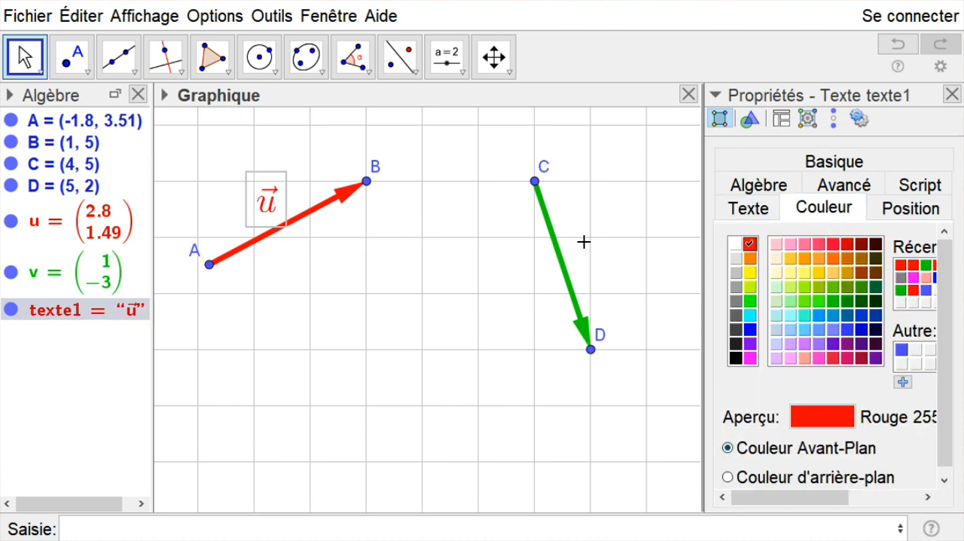
left_click(951, 94)
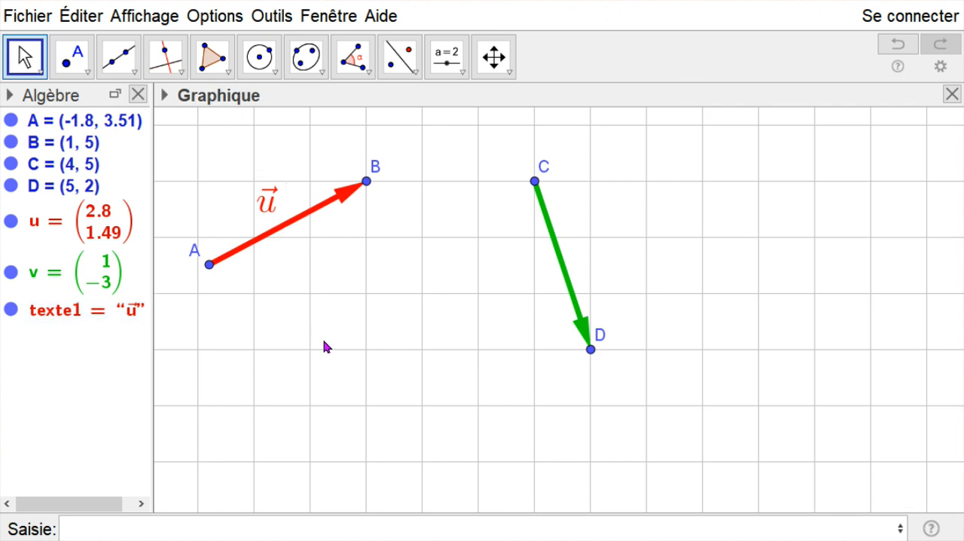
- Hide the label of point A
left_click(210, 264)
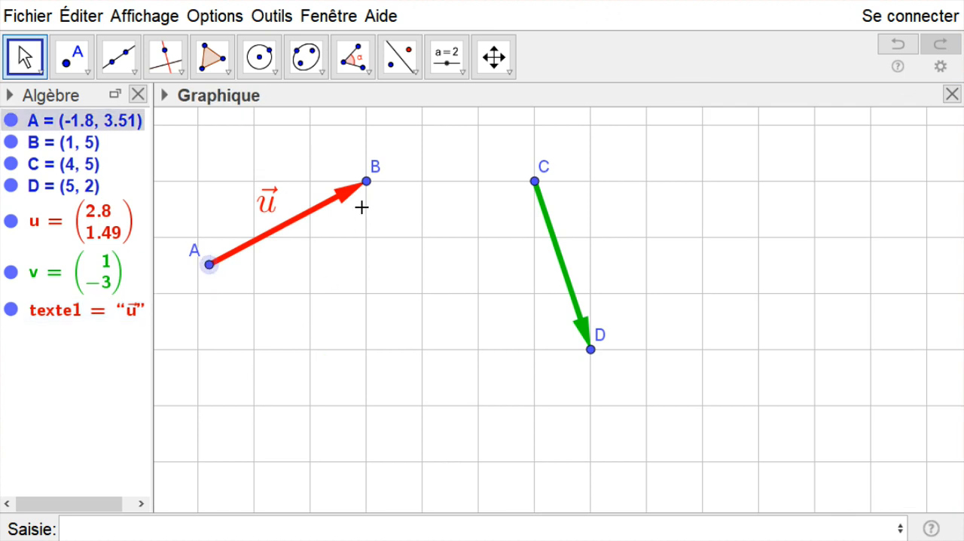
right_click(207, 268)
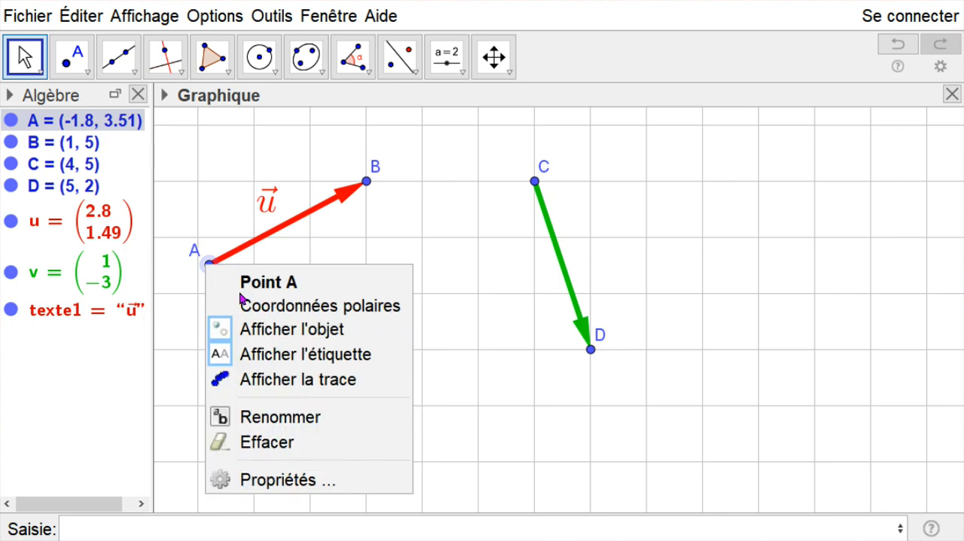
left_click(342, 362)
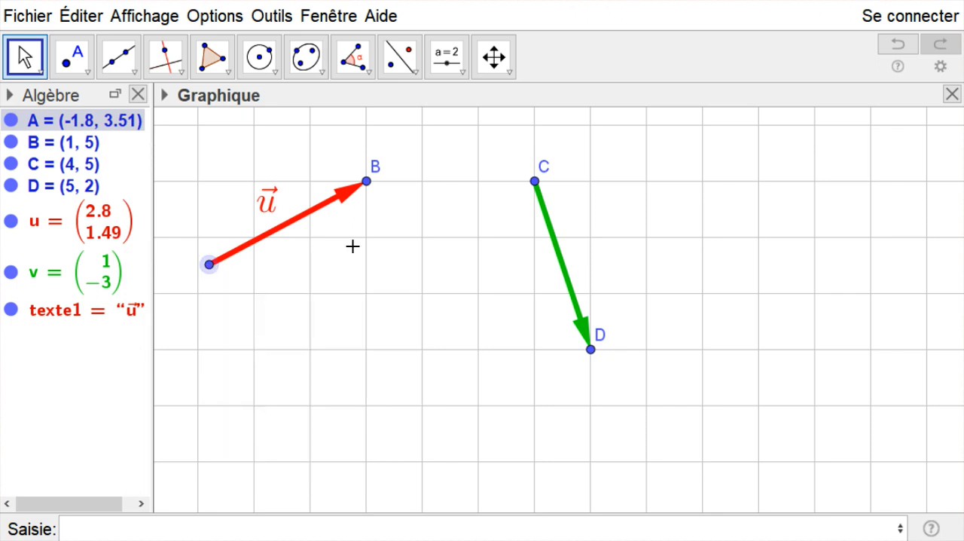
- Hide the label of point B at the tip of the red vector
left_click(367, 190)
right_click(367, 189)
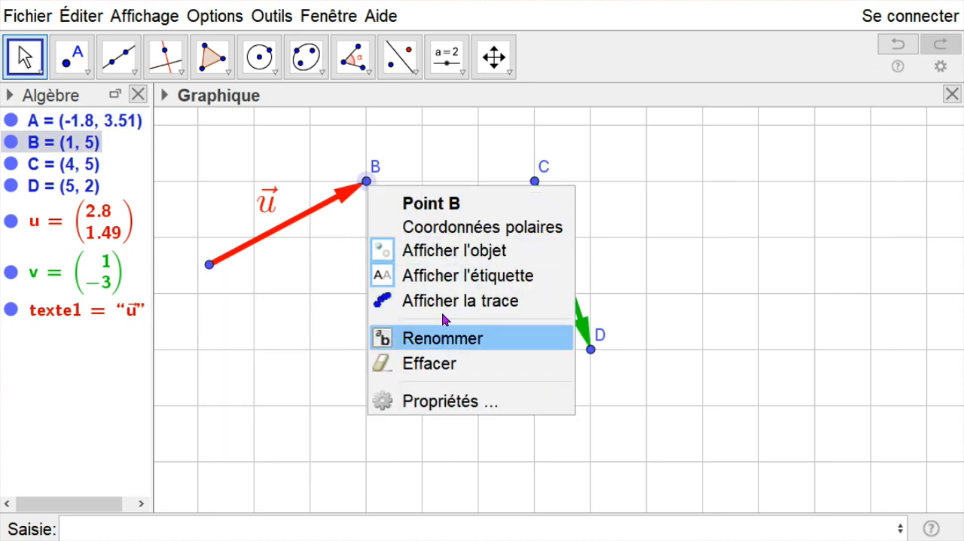
left_click(452, 280)
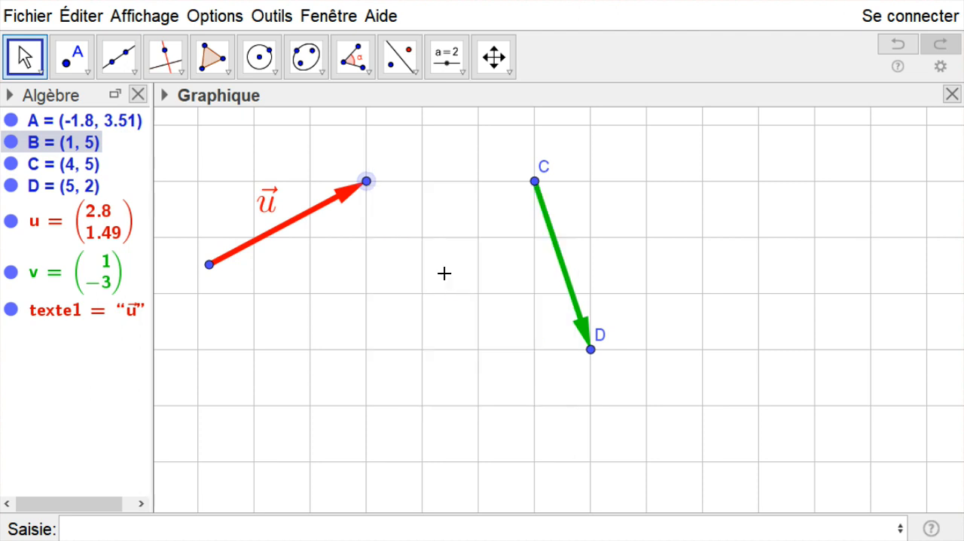
left_click(209, 265)
left_click(367, 182, "ctrl")
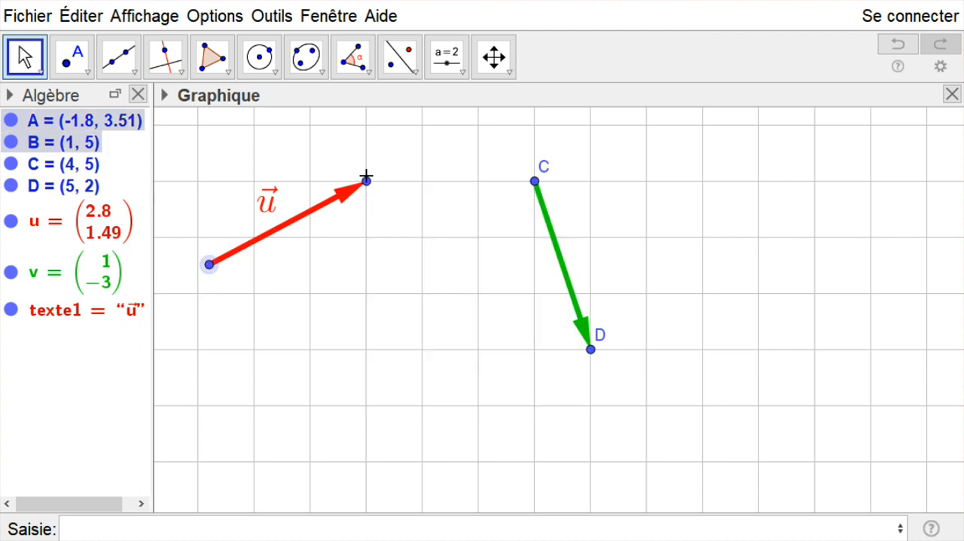
left_click(324, 266)
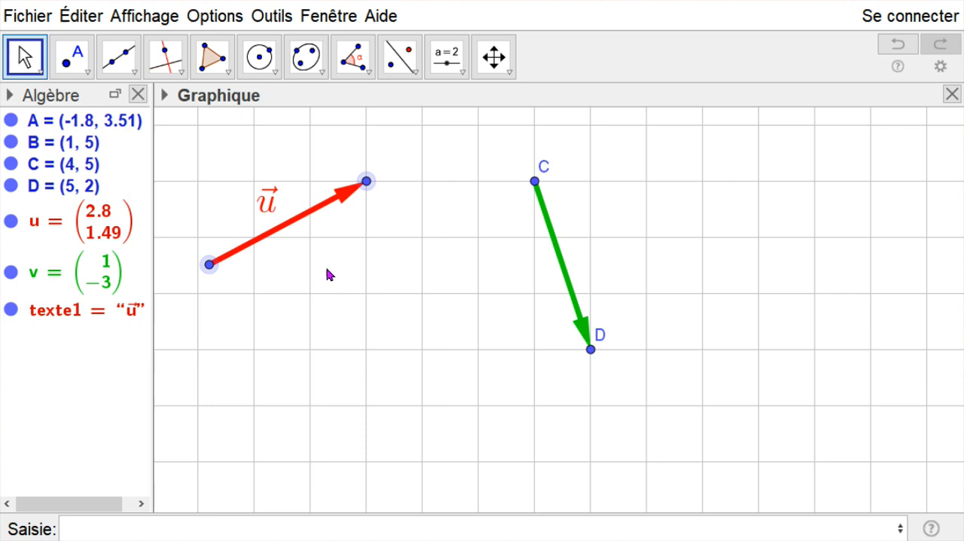
- Colour point A at the red vector's start magenta and set its point size to 9
left_click(209, 264)
right_click(206, 265)
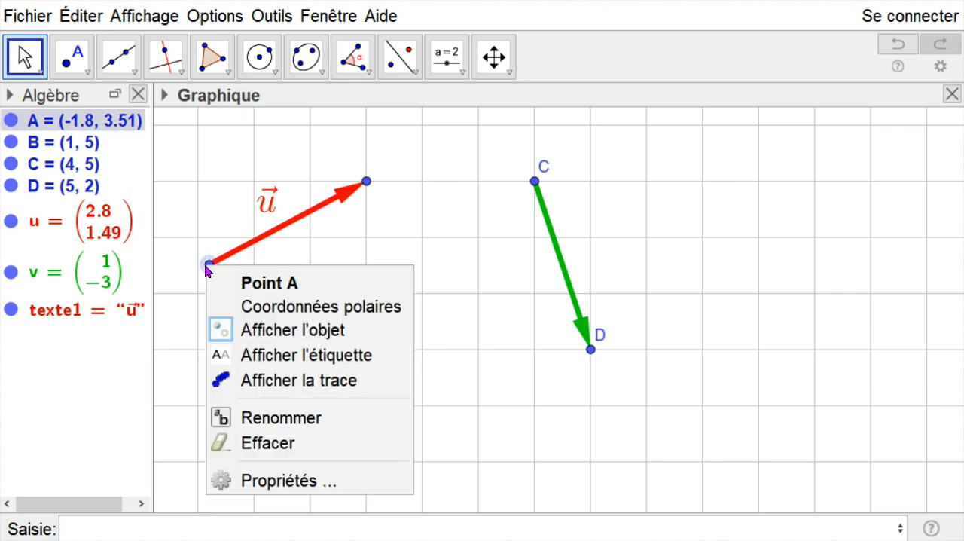
left_click(304, 482)
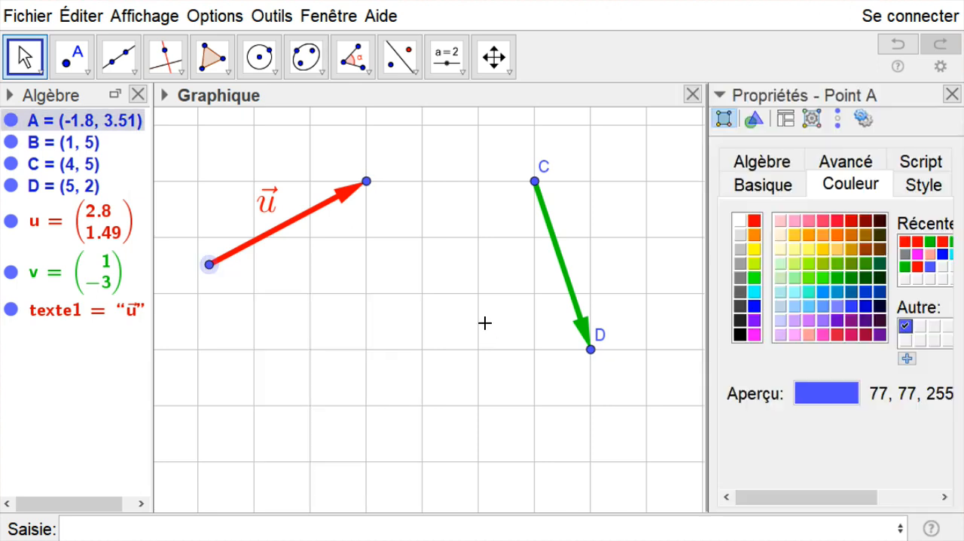
left_click(753, 336)
left_click(905, 189)
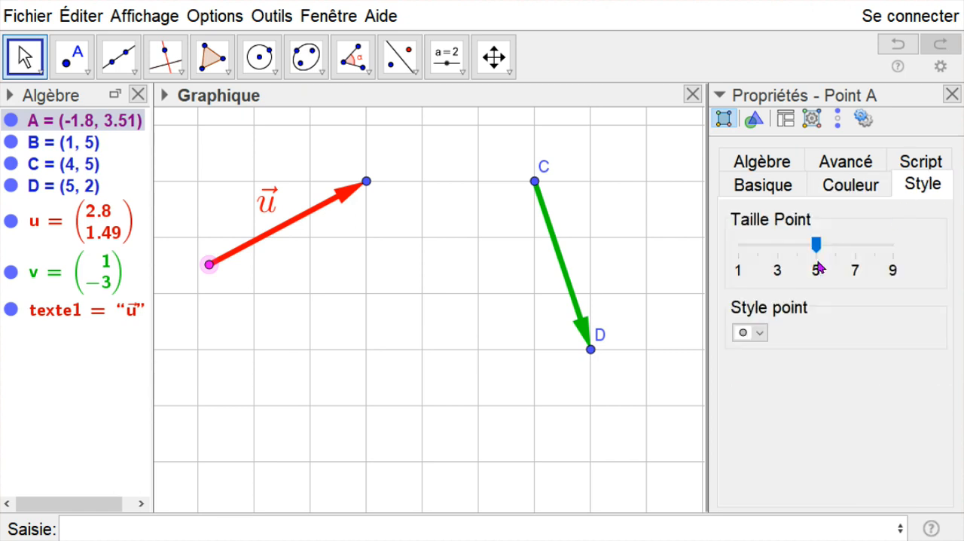
left_click_drag(817, 251, 893, 251)
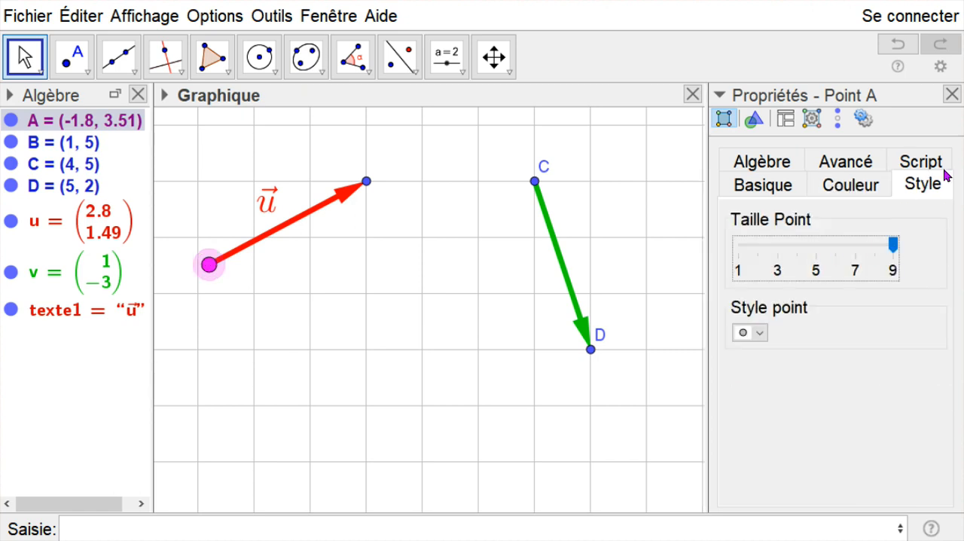
left_click(952, 94)
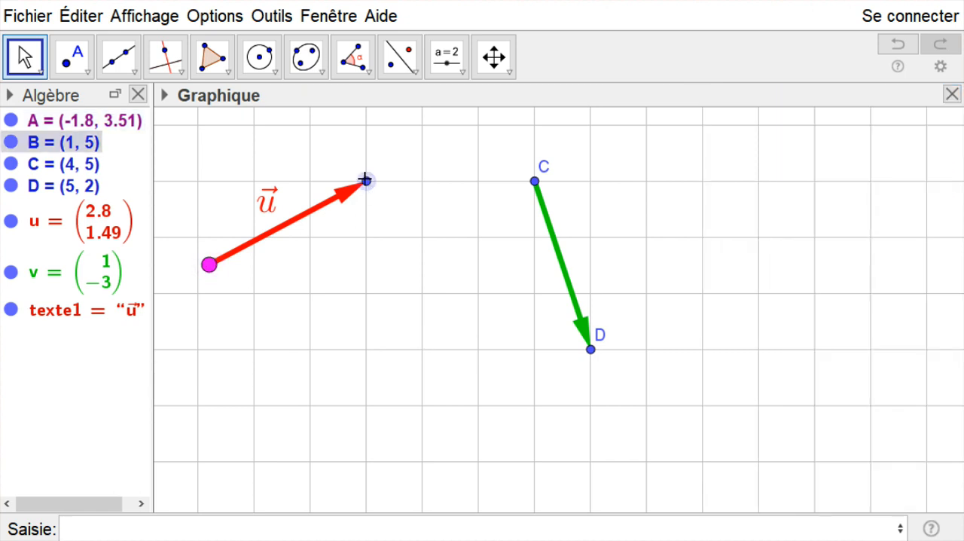
- Set the point size of B at the red vector's tip to 9 and colour it magenta
right_click(366, 182)
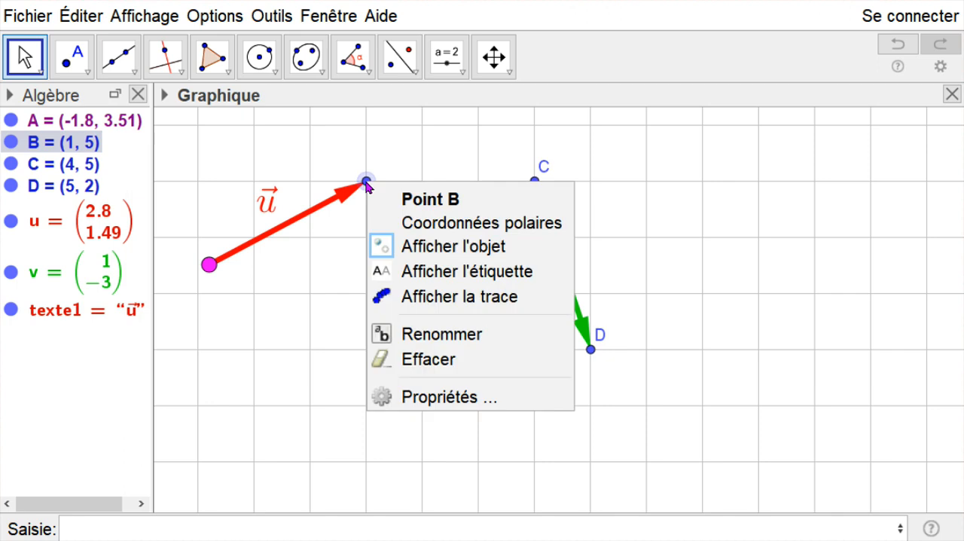
left_click(436, 399)
left_click_drag(820, 245, 896, 245)
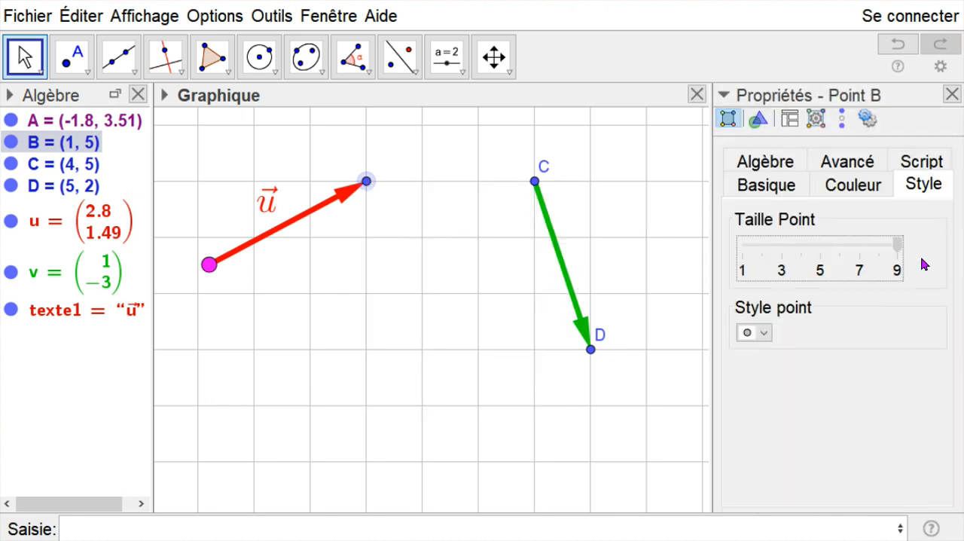
left_click(859, 186)
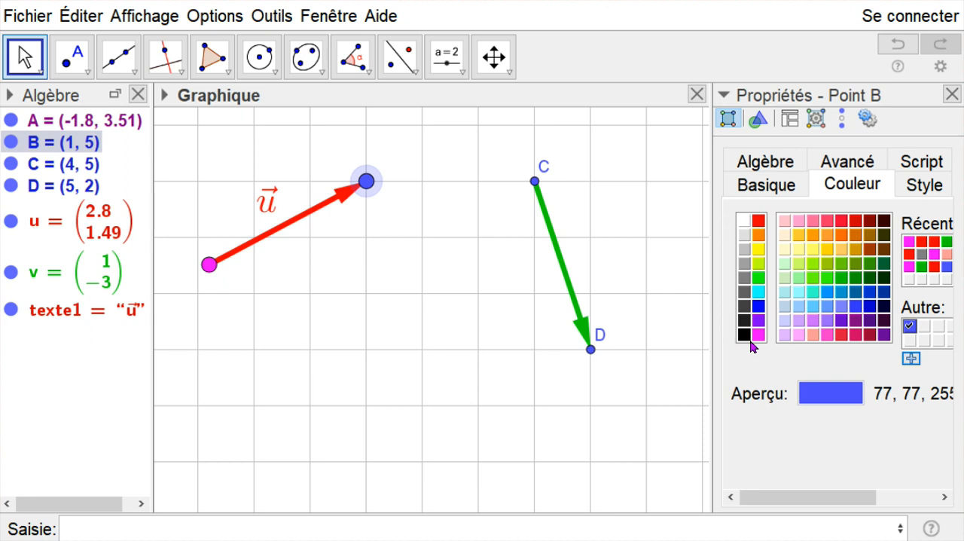
left_click(758, 334)
left_click(952, 94)
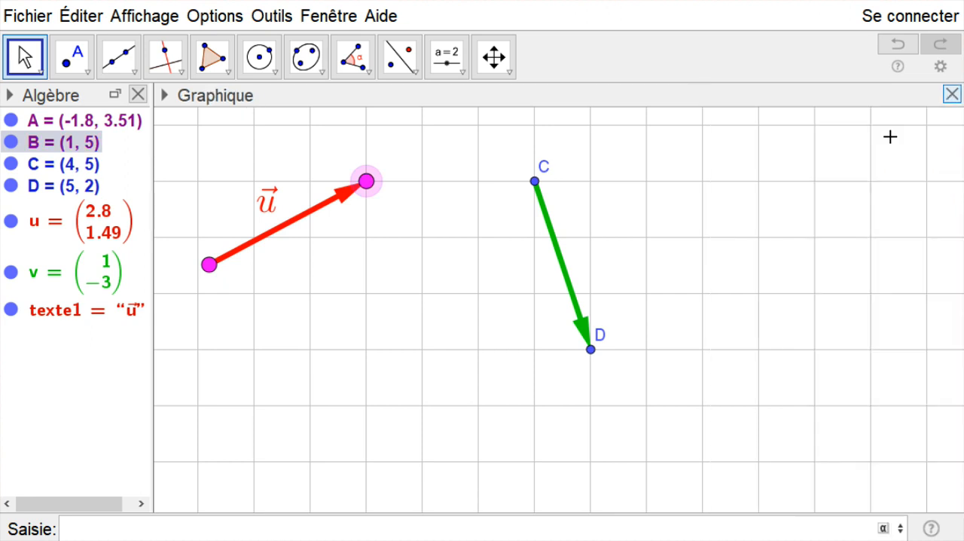
left_click(255, 280)
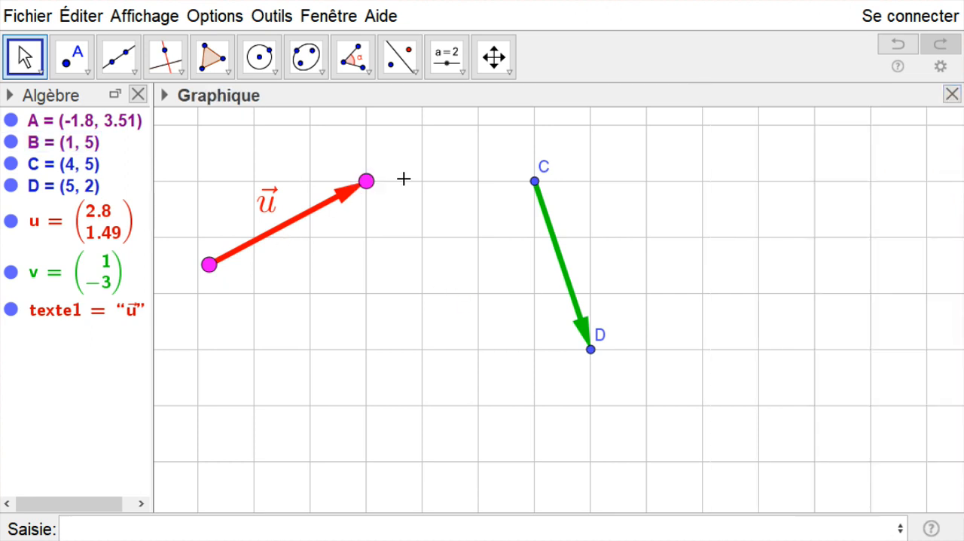
- Hide the label of point C at the start of the green vector
left_click(535, 182)
right_click(535, 182)
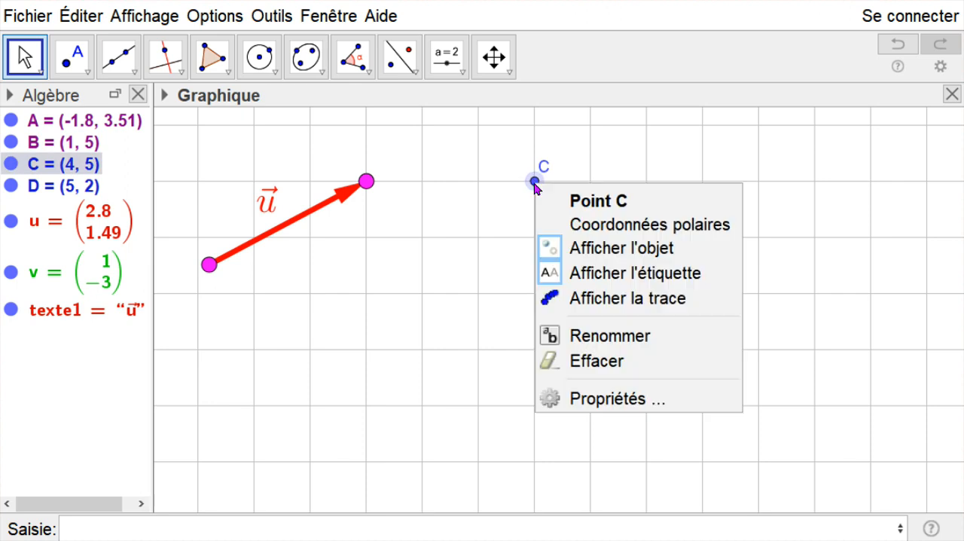
left_click(597, 274)
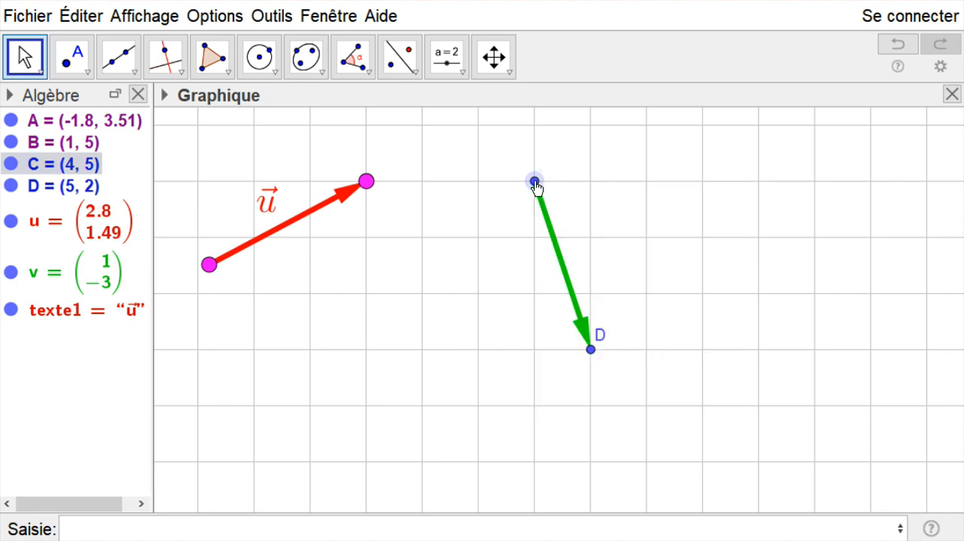
- Colour point C at the green vector's start magenta and set its point size to 9
right_click(535, 186)
left_click(613, 397)
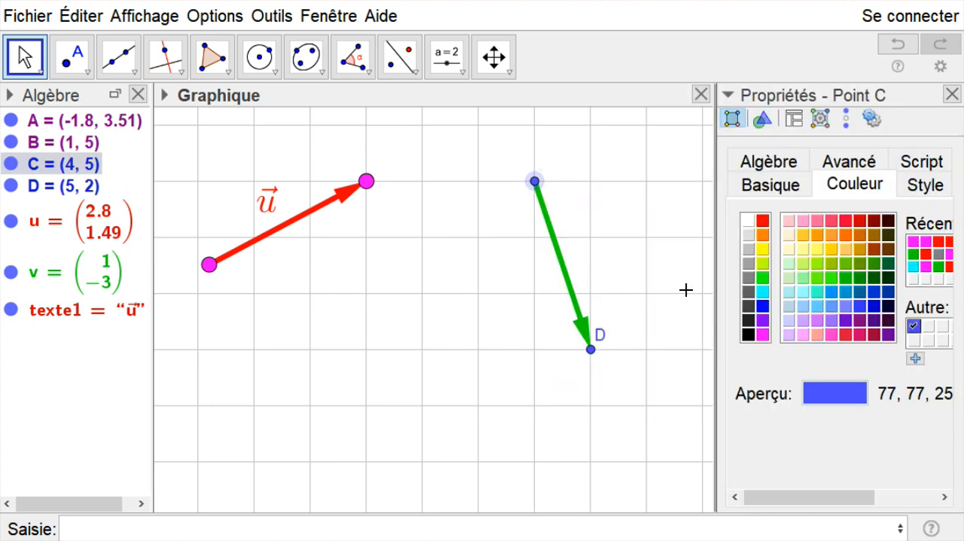
left_click(763, 335)
left_click(923, 185)
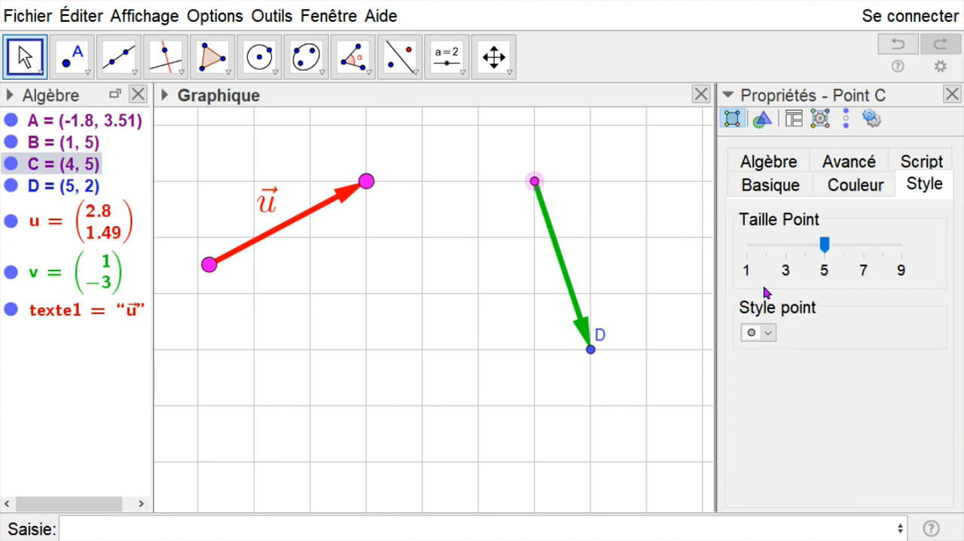
left_click_drag(829, 250, 901, 245)
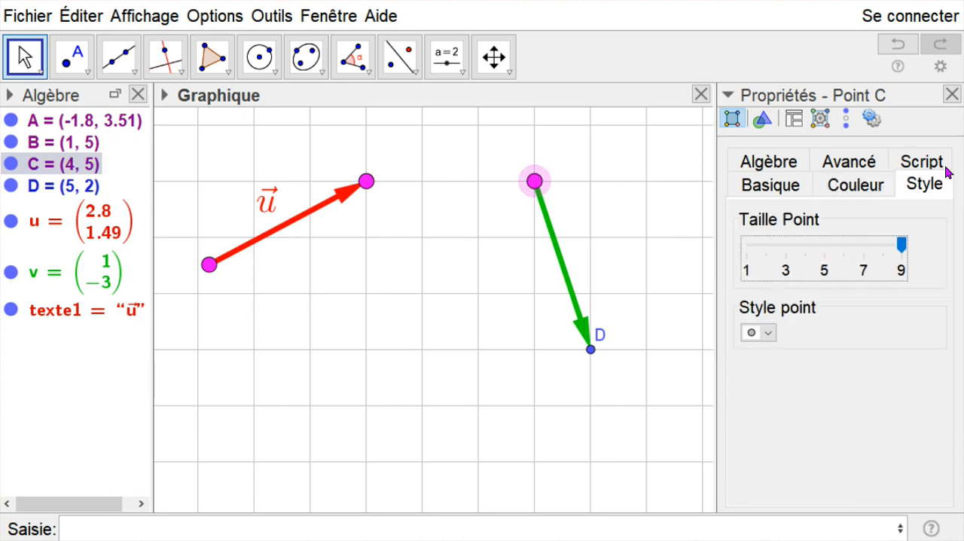
left_click(952, 95)
- Hide the label of point D at the tip of the green vector
left_click(590, 350)
right_click(590, 350)
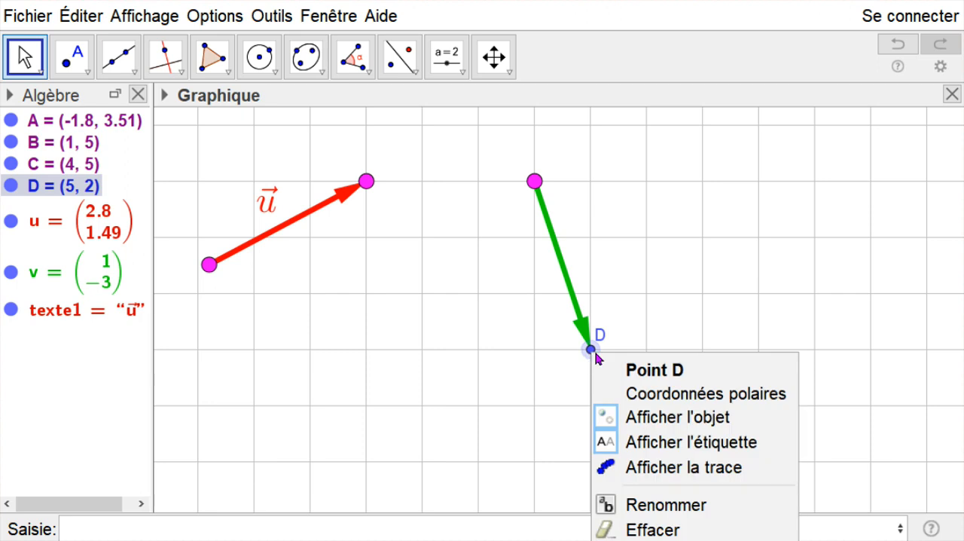
left_click(675, 442)
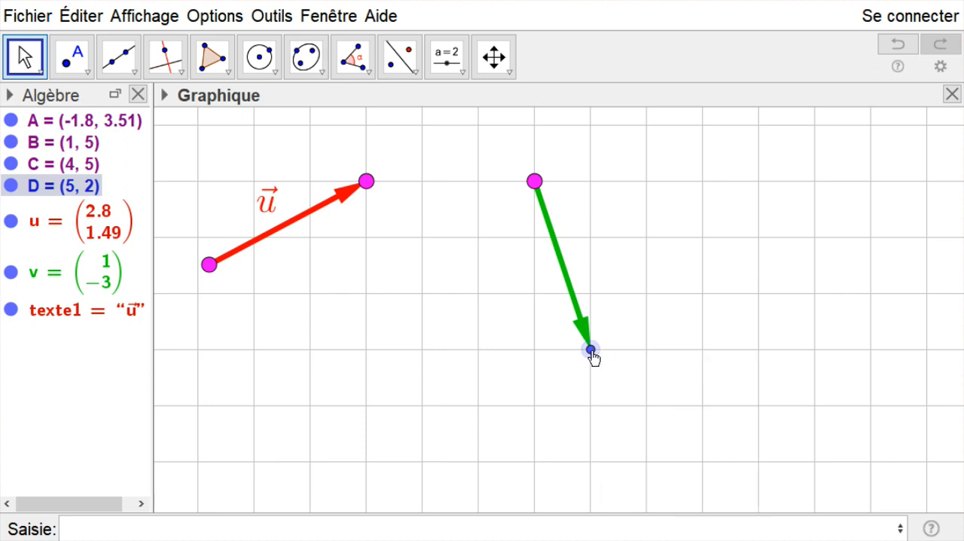
- Set the point size of D at the green vector's tip to 9 and colour it magenta
right_click(591, 351)
left_click(656, 539)
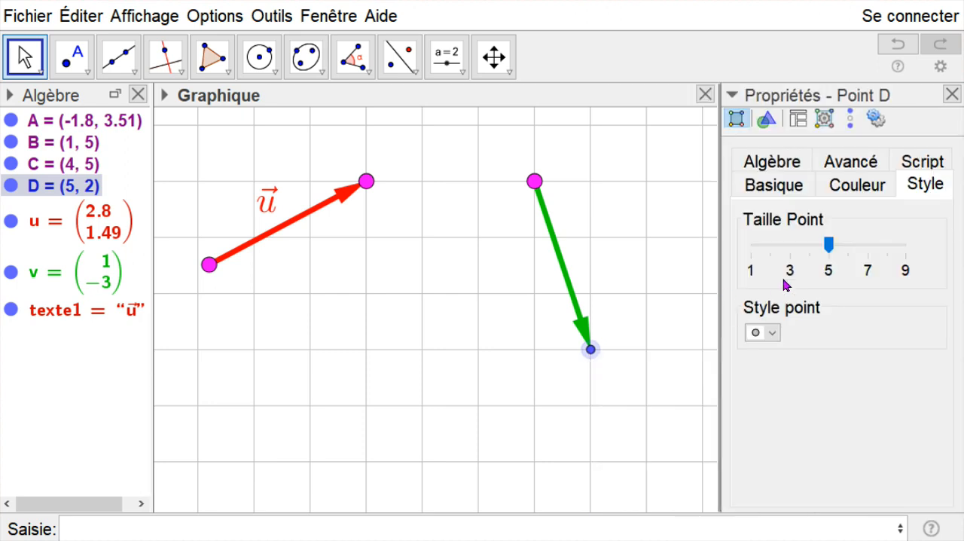
left_click_drag(828, 244, 906, 245)
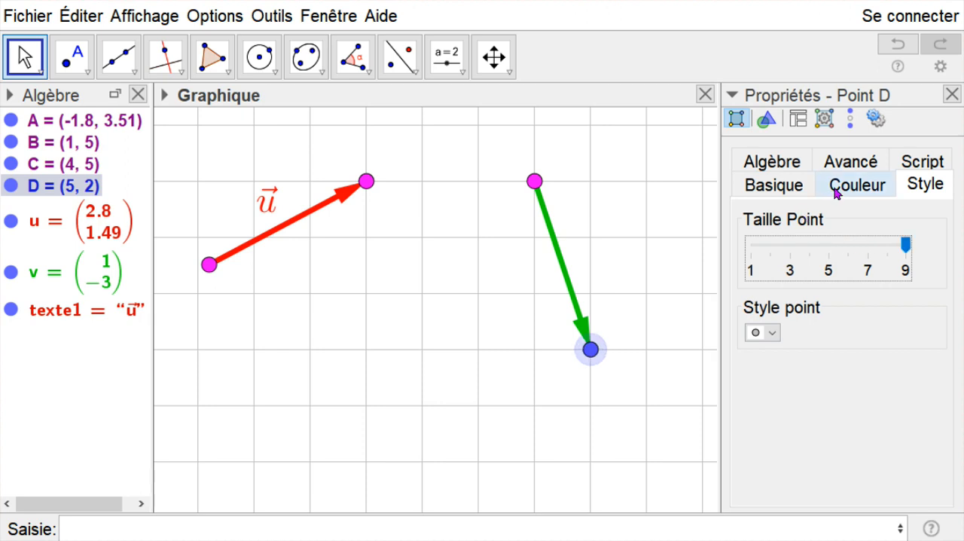
left_click(835, 188)
left_click(767, 334)
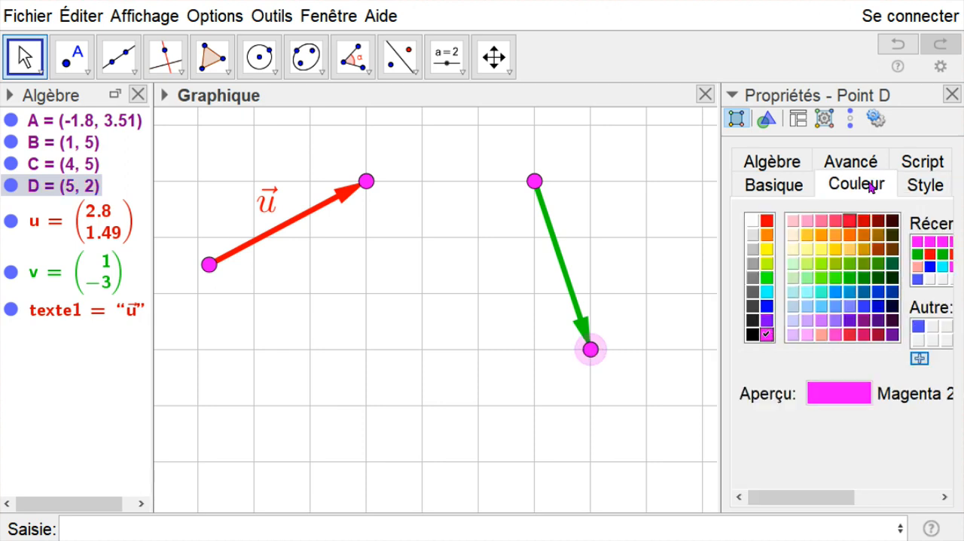
left_click(952, 94)
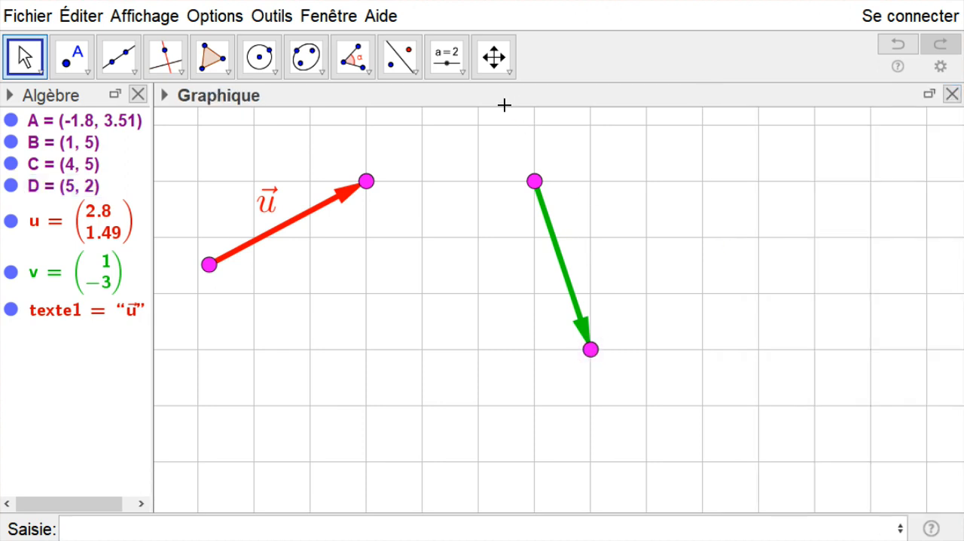
- Insert a LaTeX formula text \vec{v} in the empty grid area to the right of the green vector
left_click(462, 73)
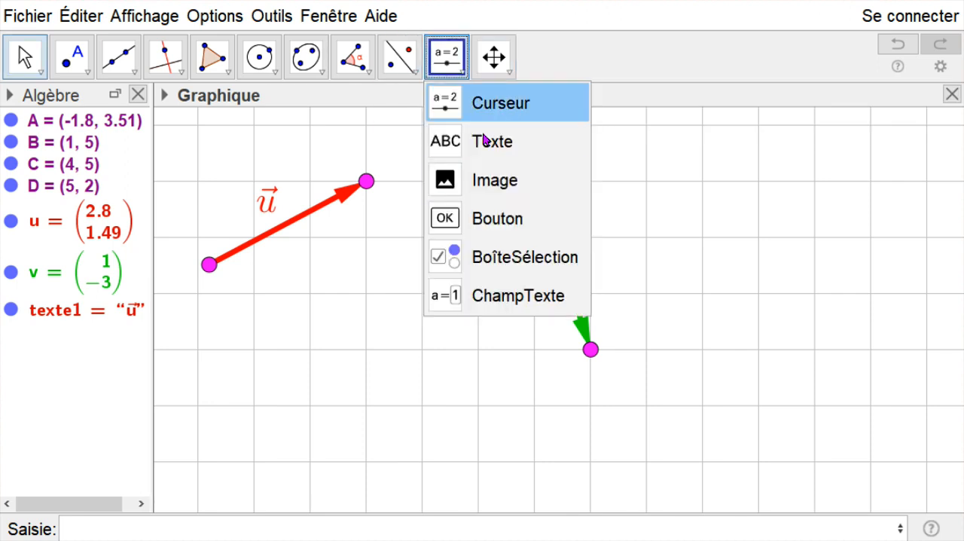
left_click(503, 143)
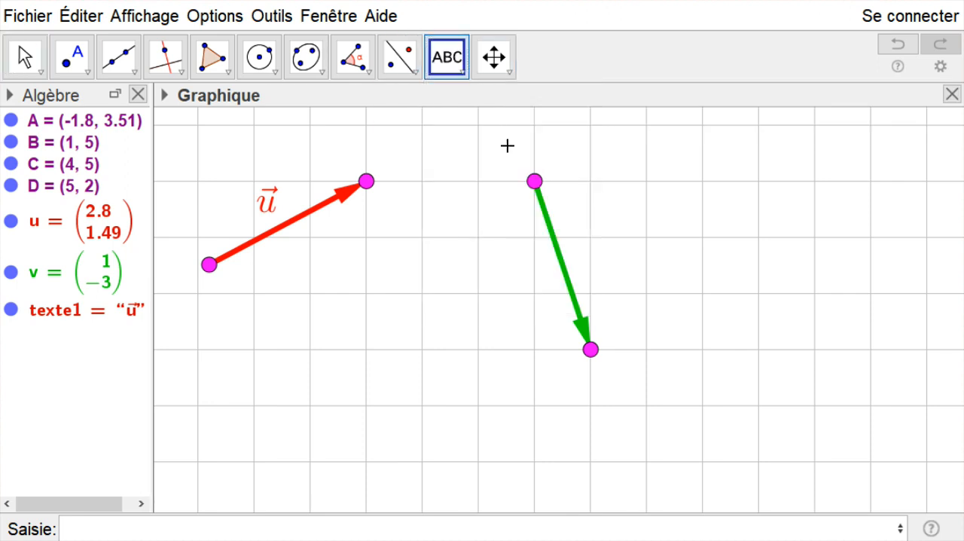
left_click(682, 202)
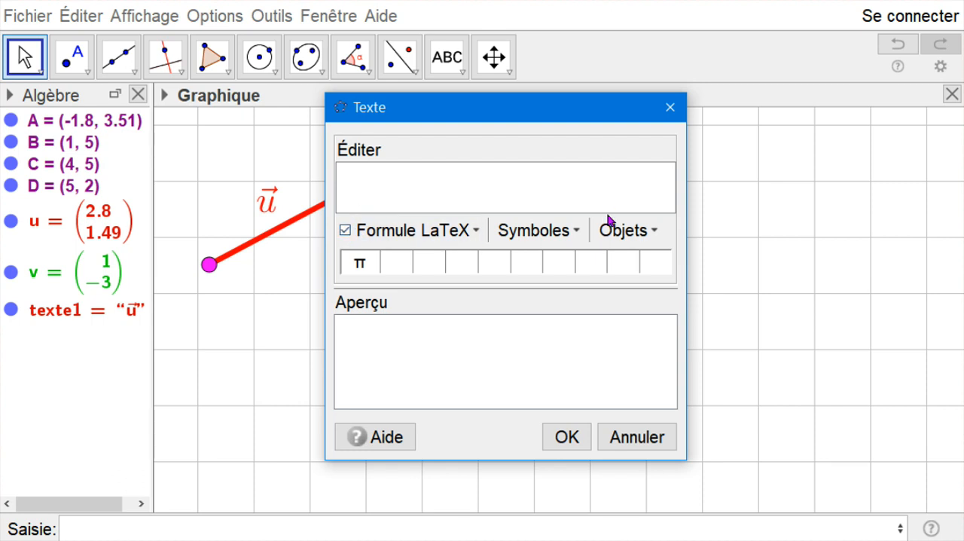
type("\\vec{v")
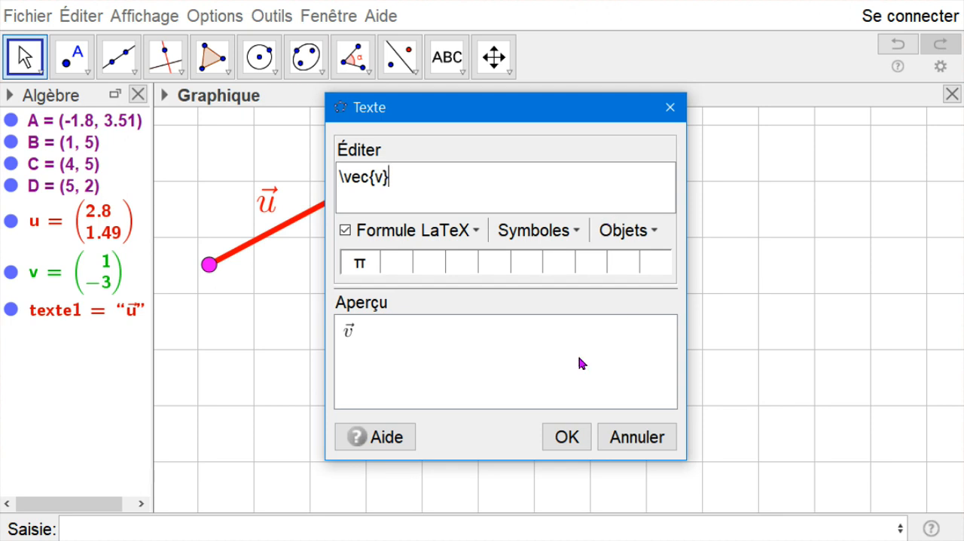
left_click(549, 432)
left_click(26, 57)
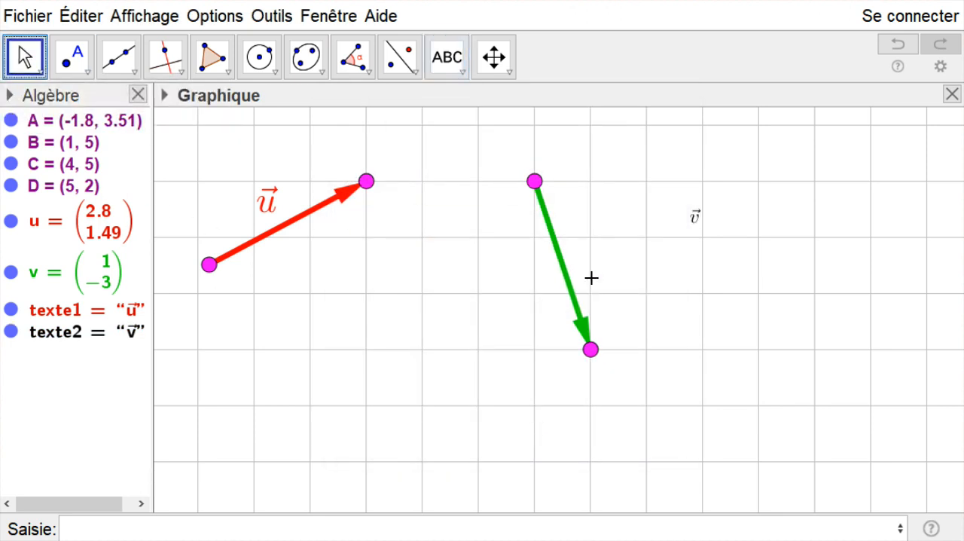
- Colour the \vec{v} text green to match its vector and set its text size to Grande
left_click(697, 219)
right_click(697, 220)
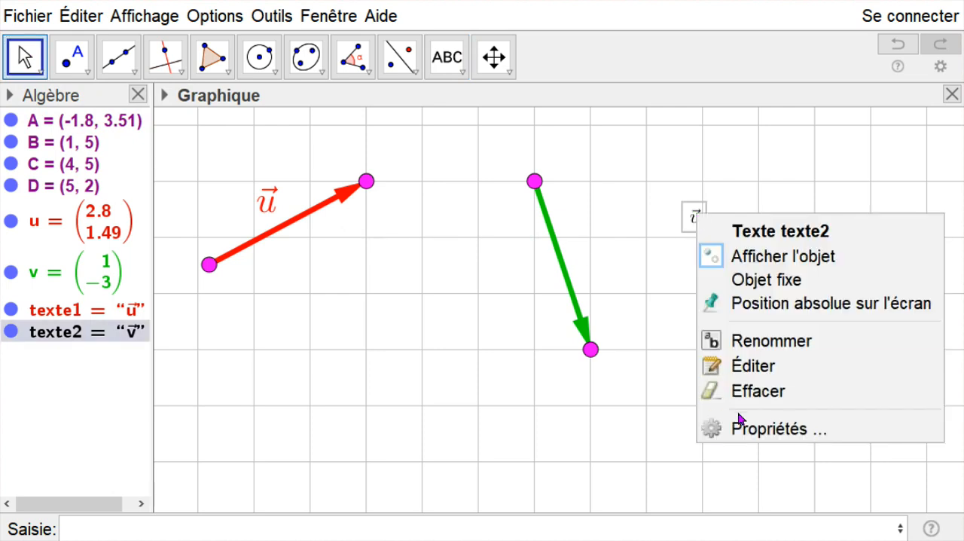
left_click(736, 424)
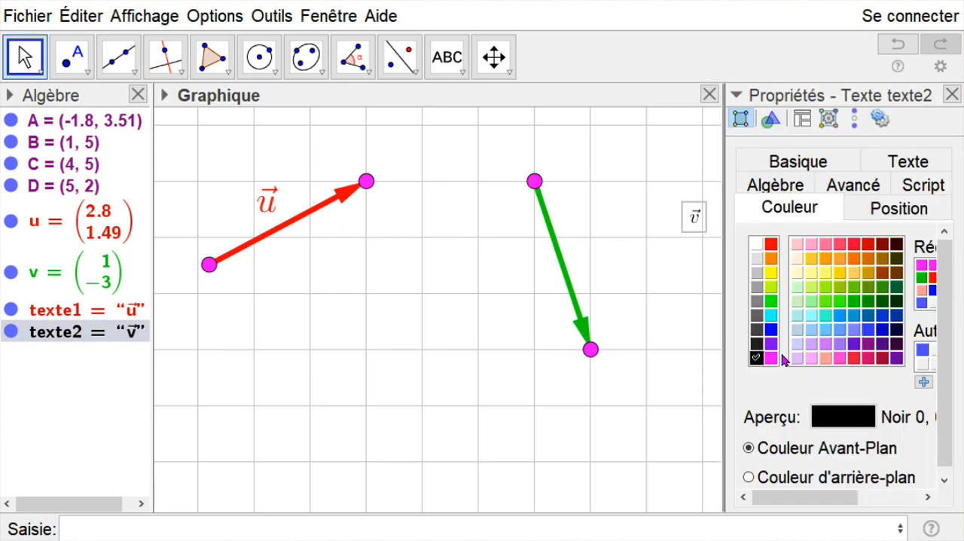
left_click(853, 301)
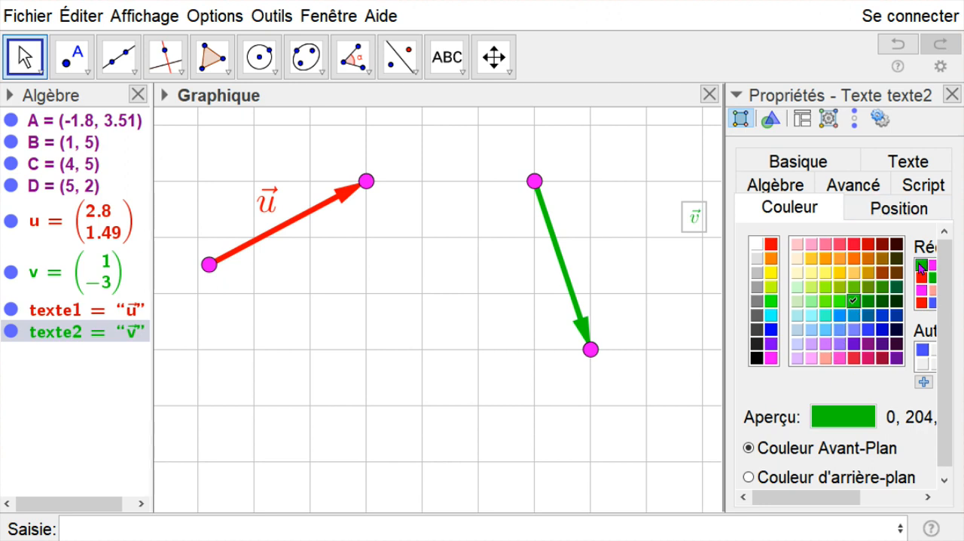
left_click(911, 165)
left_click(877, 243)
left_click(884, 363)
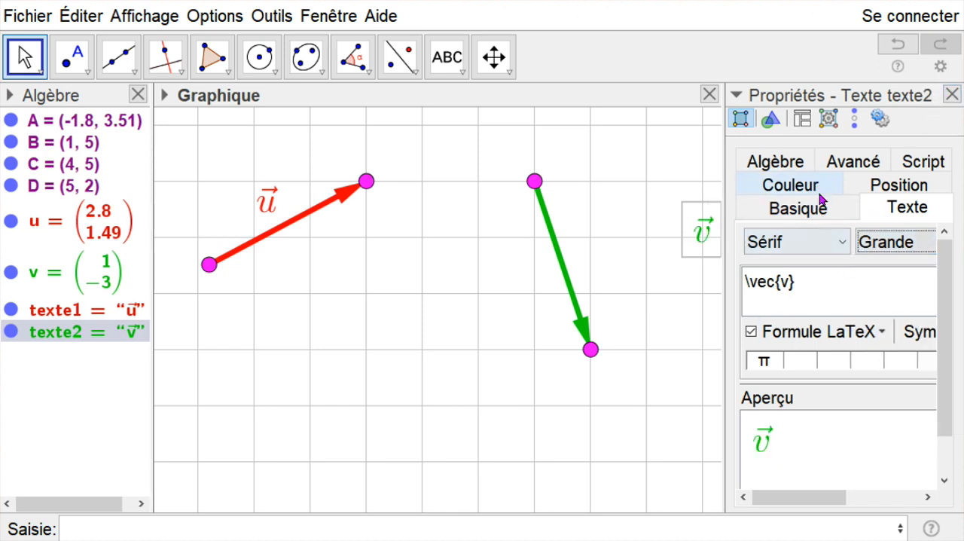
left_click(793, 188)
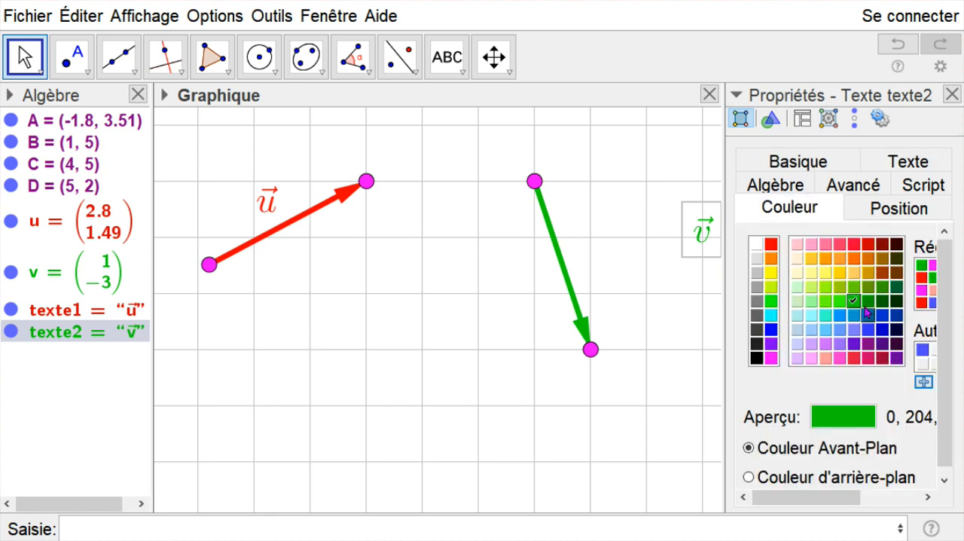
- Change the \vec{v} text to a darker green and place it beside the middle of the green vector
left_click(868, 300)
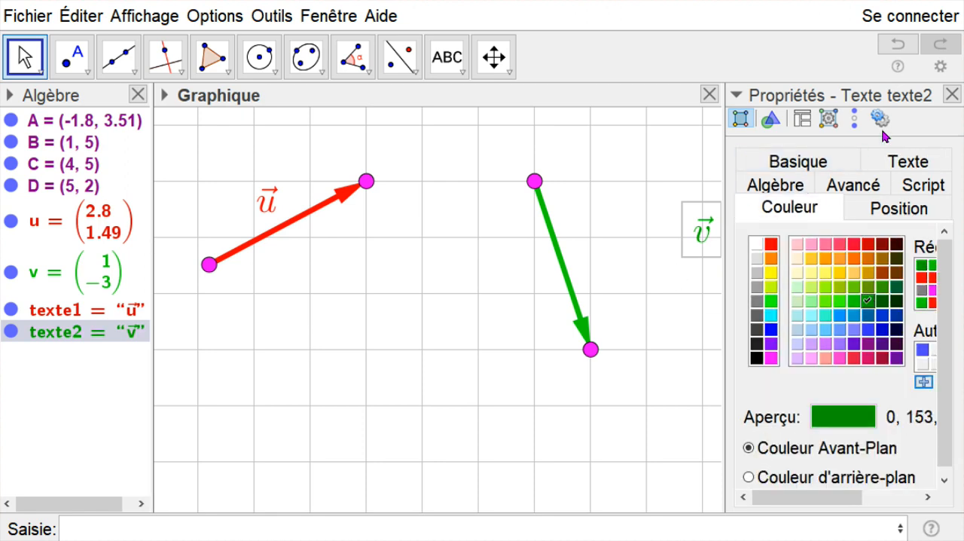
left_click(952, 94)
left_click_drag(705, 250, 602, 261)
left_click(691, 328)
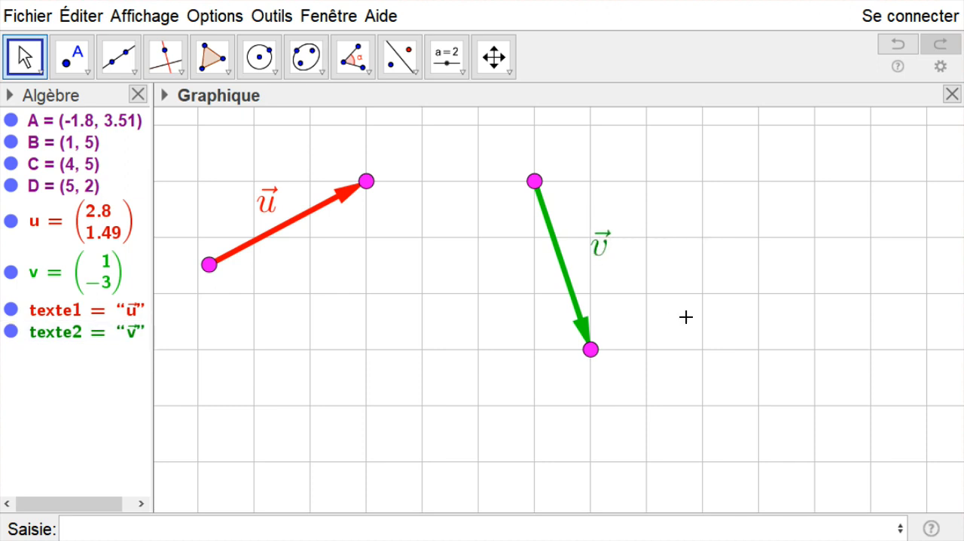
- Move points B, C and D to (0, 2), (2, 3) and (4, 5), and place each LaTeX name beside its vector
left_click_drag(366, 181, 312, 355)
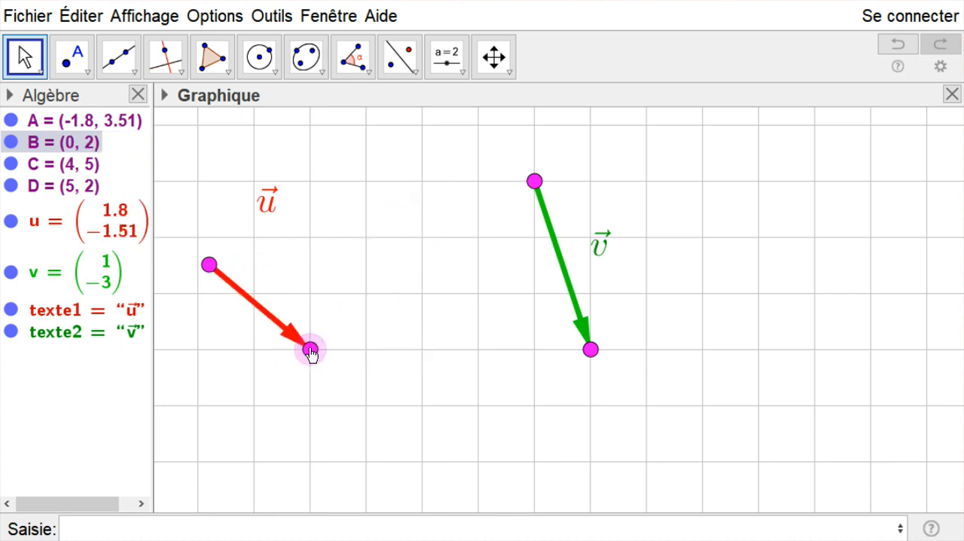
left_click_drag(277, 212, 279, 290)
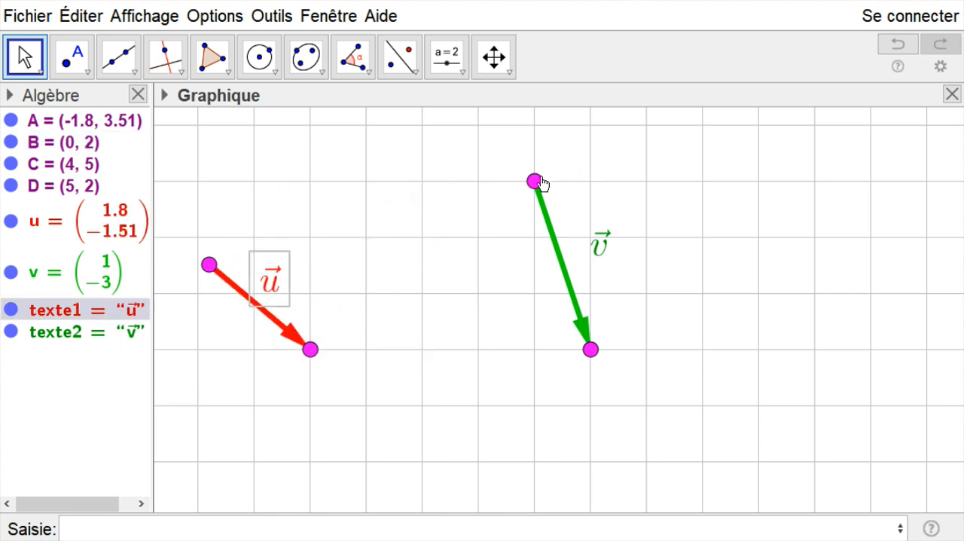
left_click_drag(536, 182, 424, 294)
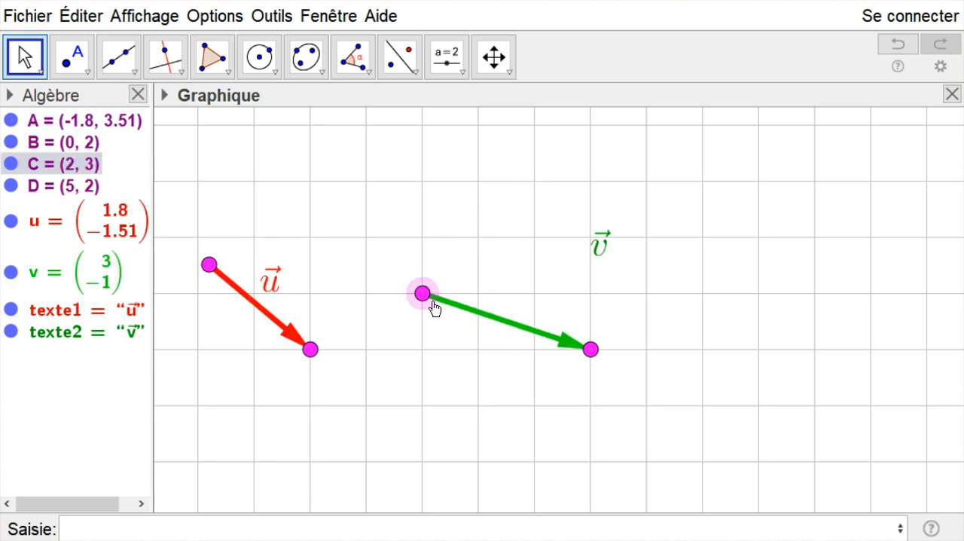
left_click_drag(592, 348, 534, 182)
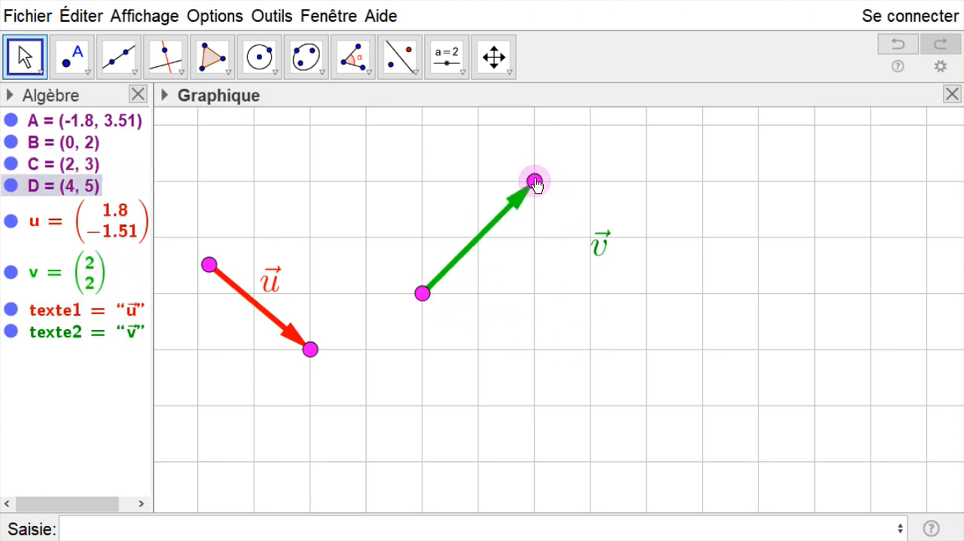
left_click_drag(600, 246, 464, 220)
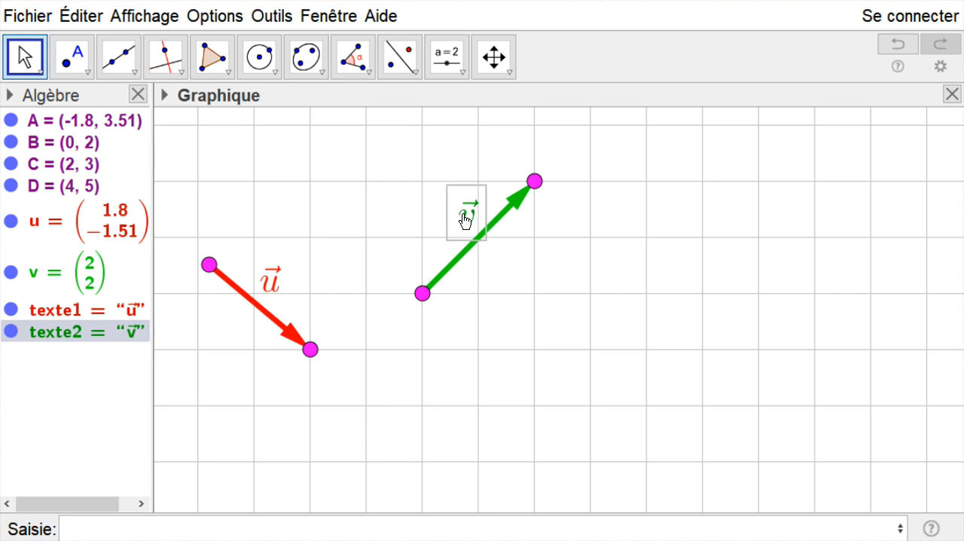
left_click(569, 248)
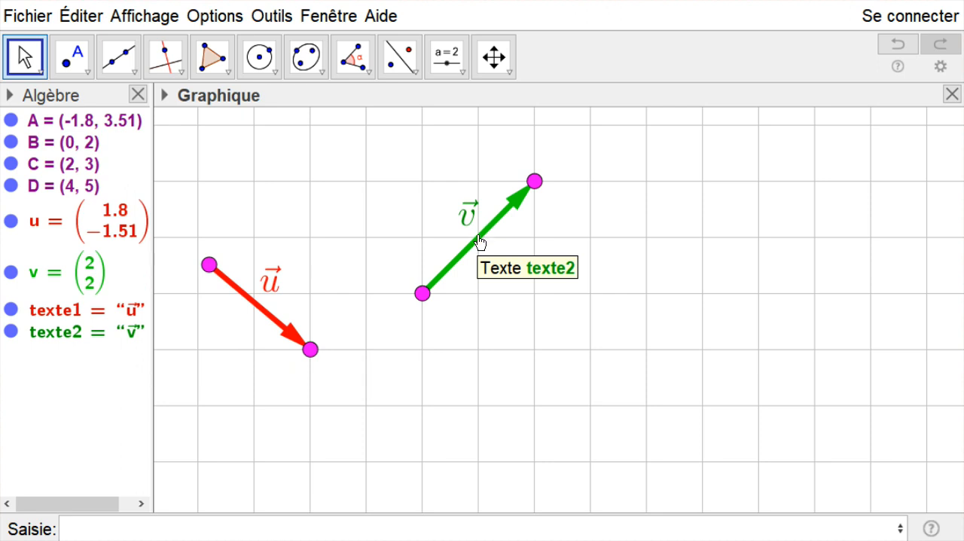
- Translate the whole green vector so it starts at about (4.42, 2.68), and place the \vec{v} text beside it
left_click_drag(484, 247, 457, 216)
left_click_drag(481, 247, 588, 305)
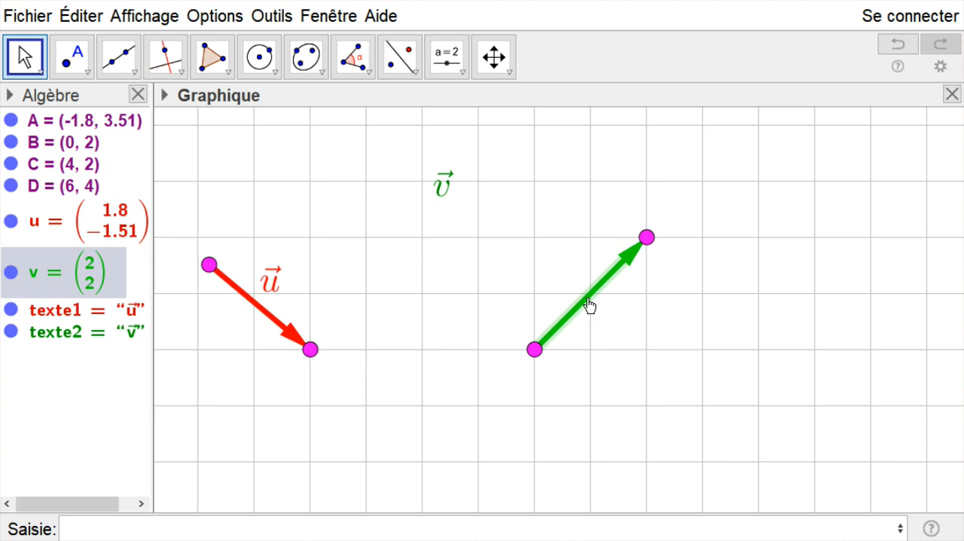
left_click_drag(589, 305, 630, 263)
left_click_drag(458, 189, 601, 223)
- Hide the grid and move the red vector's start point A to about (1.94, 3.71)
left_click_drag(210, 266, 404, 263)
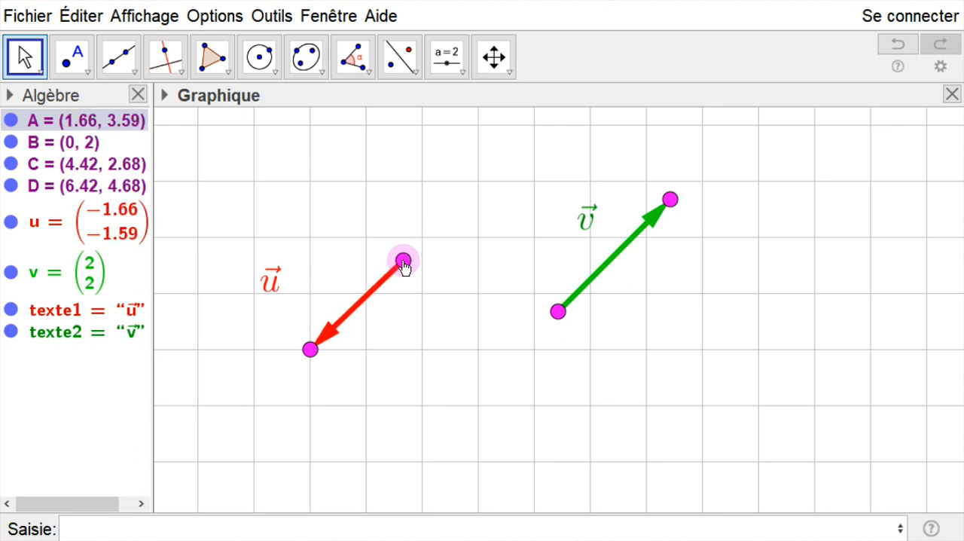
right_click(386, 202)
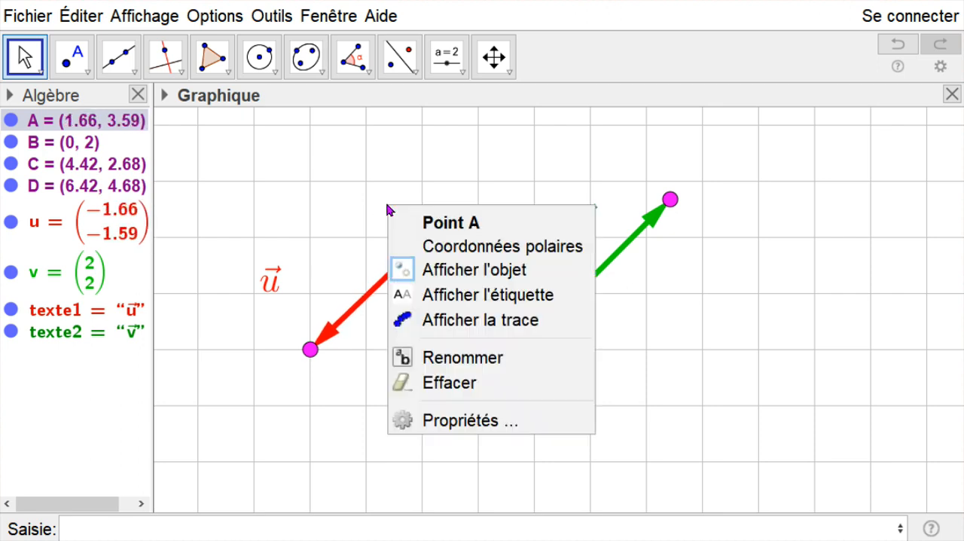
left_click(344, 208)
right_click(344, 208)
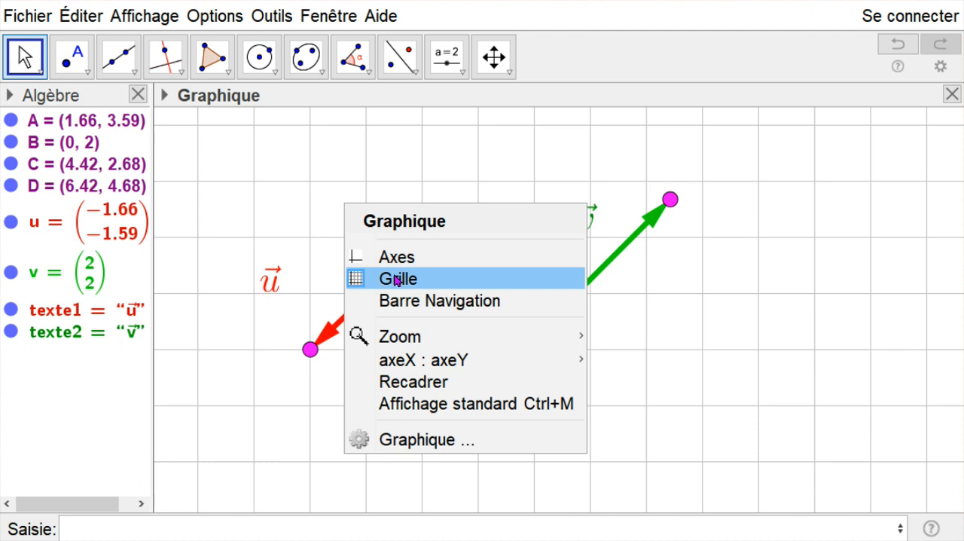
left_click(398, 275)
mouse_move(403, 260)
left_mouse_down()
mouse_move(400, 201)
mouse_move(382, 243)
mouse_move(439, 274)
mouse_move(420, 239)
mouse_move(419, 253)
left_mouse_up()
- Show the grid again and move the red vector's start point A to (3, 4) and on to about (-0.37, 4.66)
right_click(347, 212)
right_click(324, 199)
left_click(364, 270)
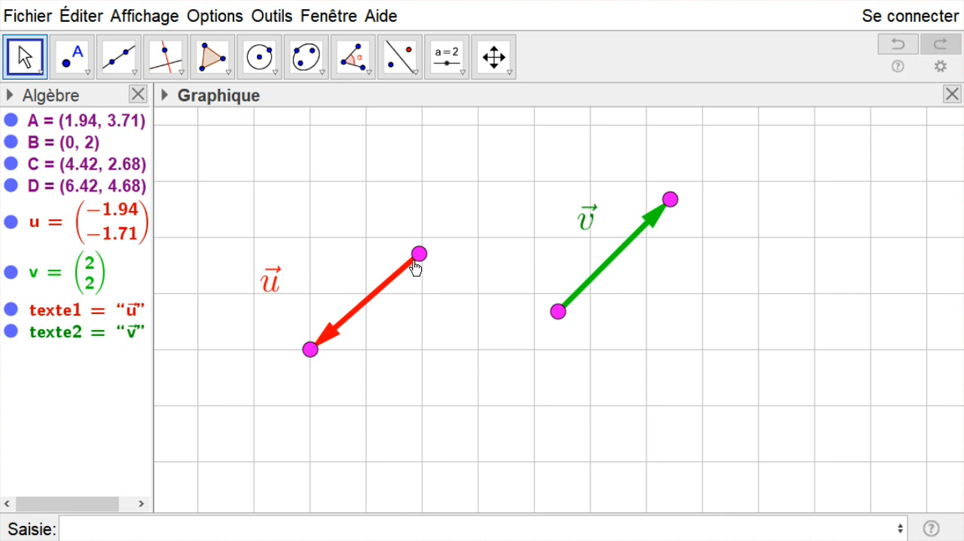
left_click_drag(419, 256, 478, 237)
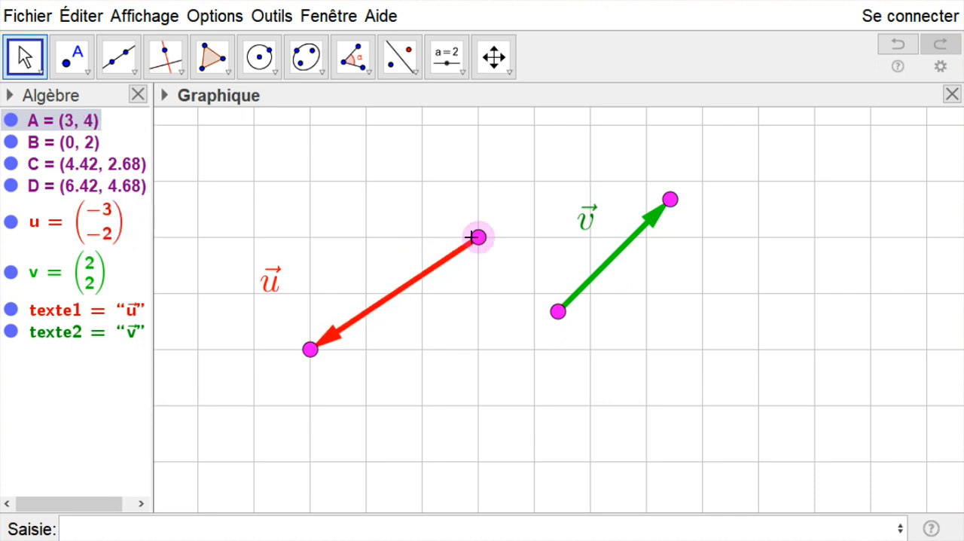
left_click(413, 213)
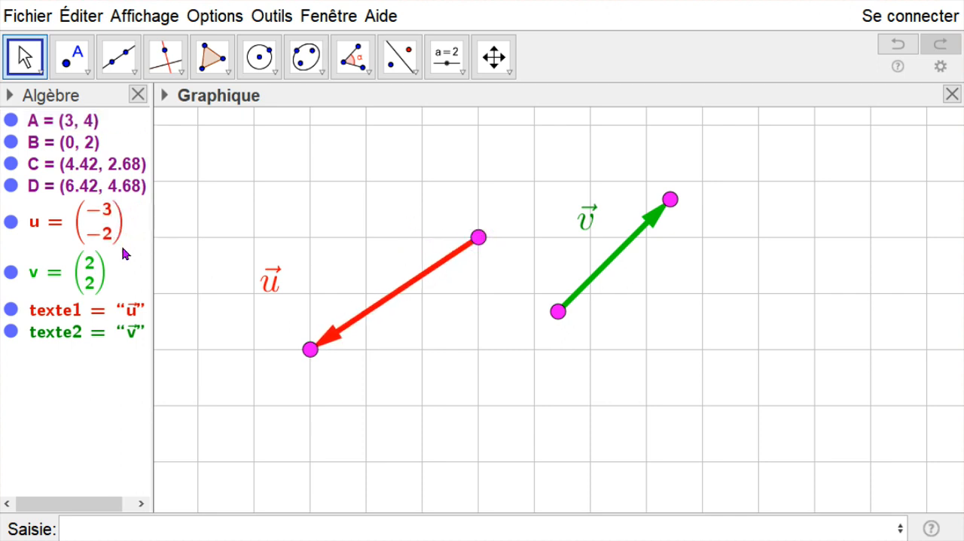
left_click_drag(480, 237, 289, 200)
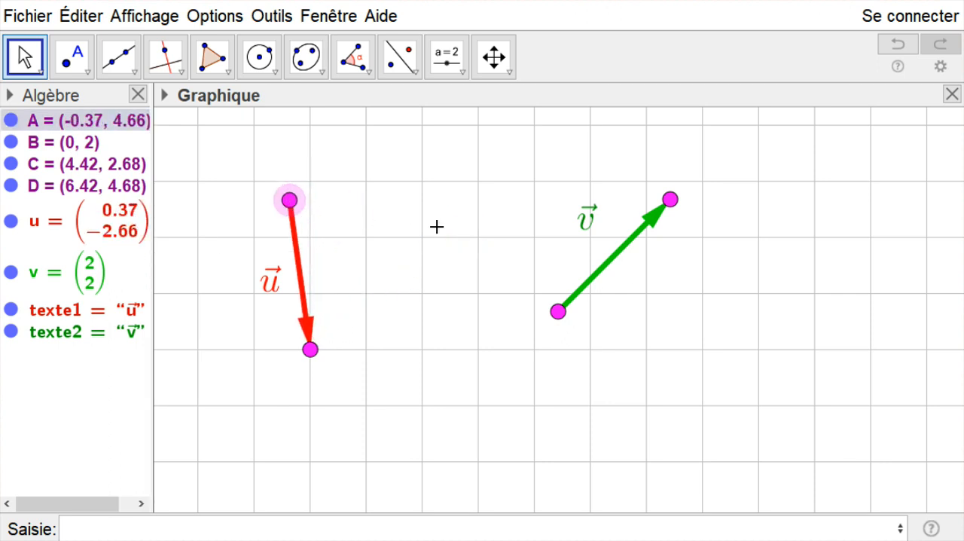
- Define the scalar product of the two vectors with the command p=ProduitScalaire(u, v)
left_click(201, 524)
type("p")
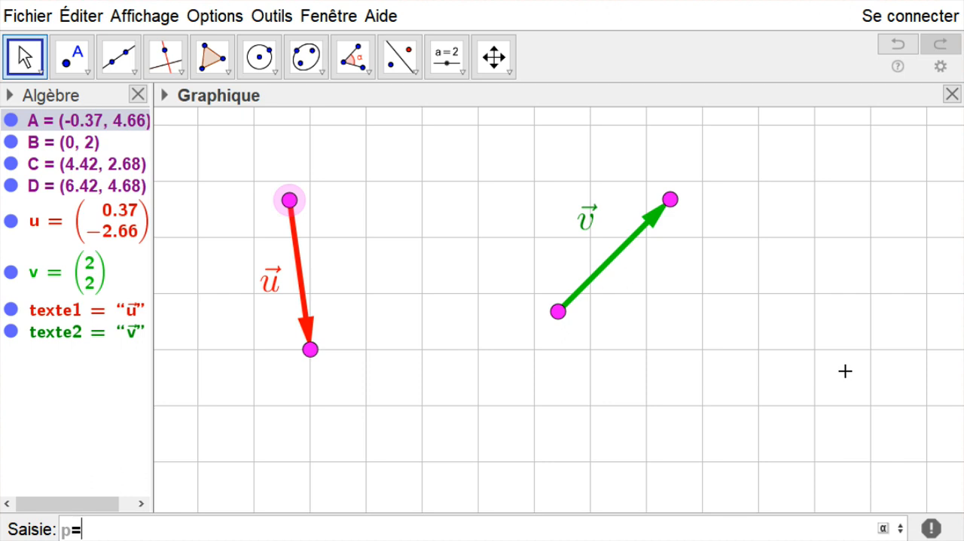
type("=prod")
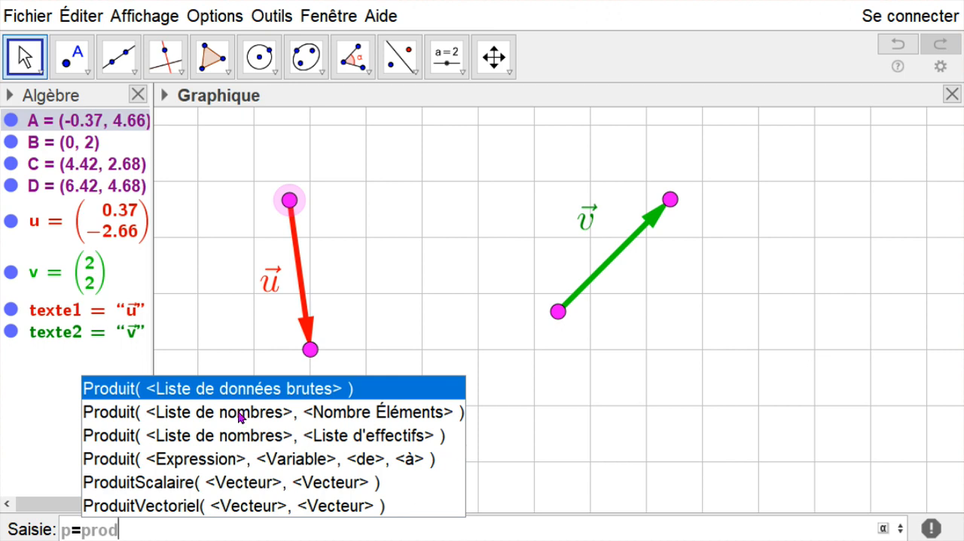
left_click(190, 483)
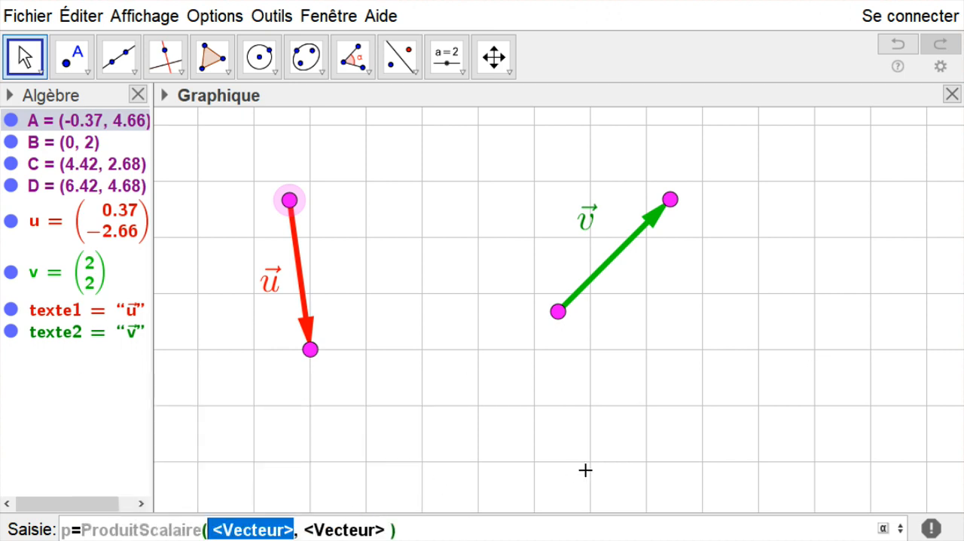
type("u")
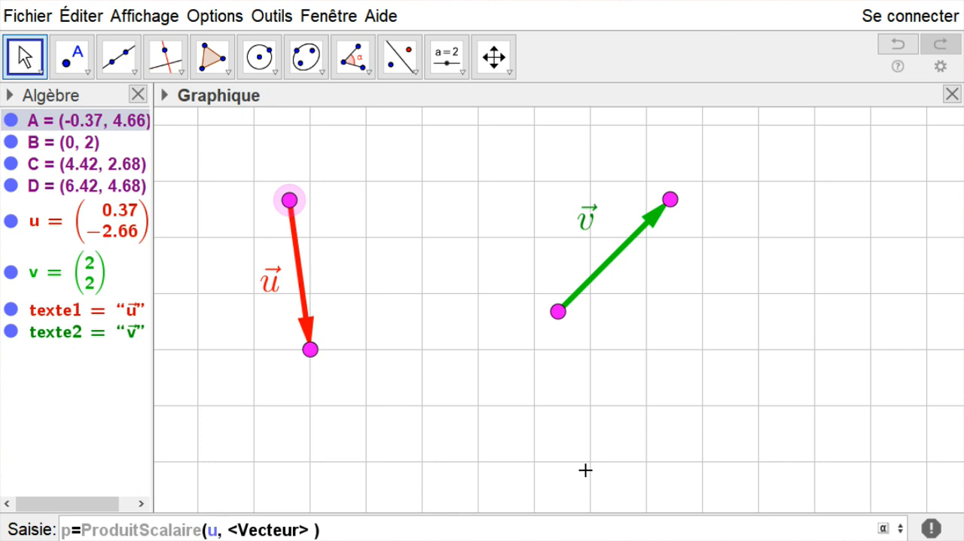
key("Tab")
type("v")
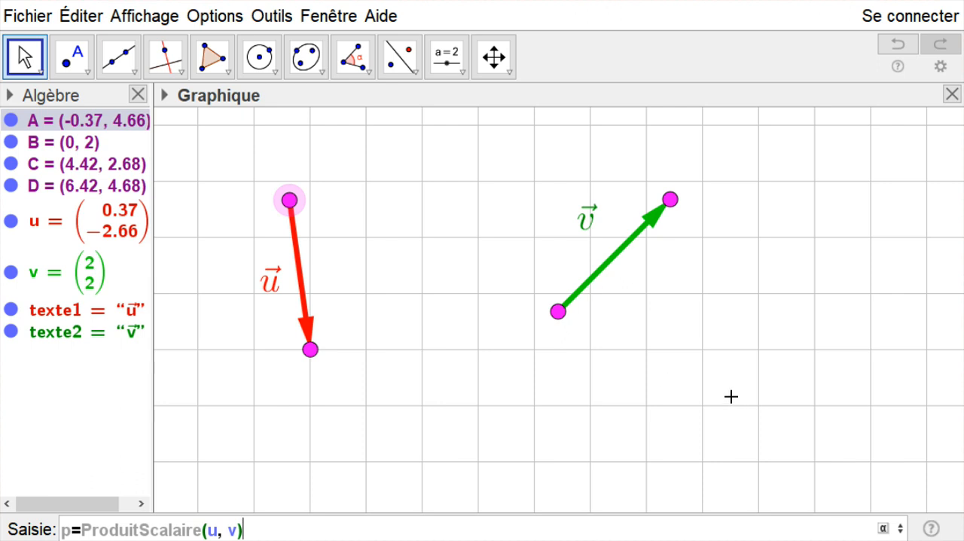
left_click_drag(256, 529, 80, 530)
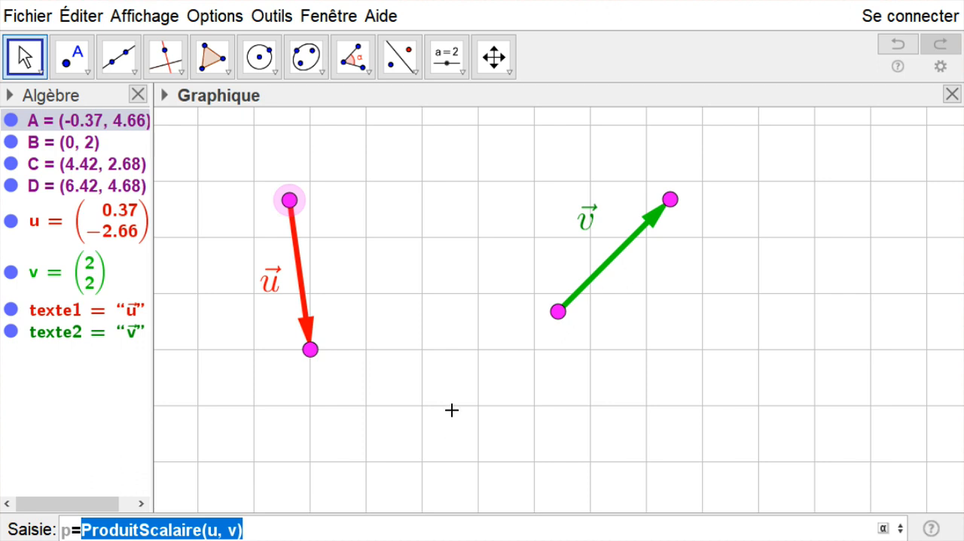
key("Return")
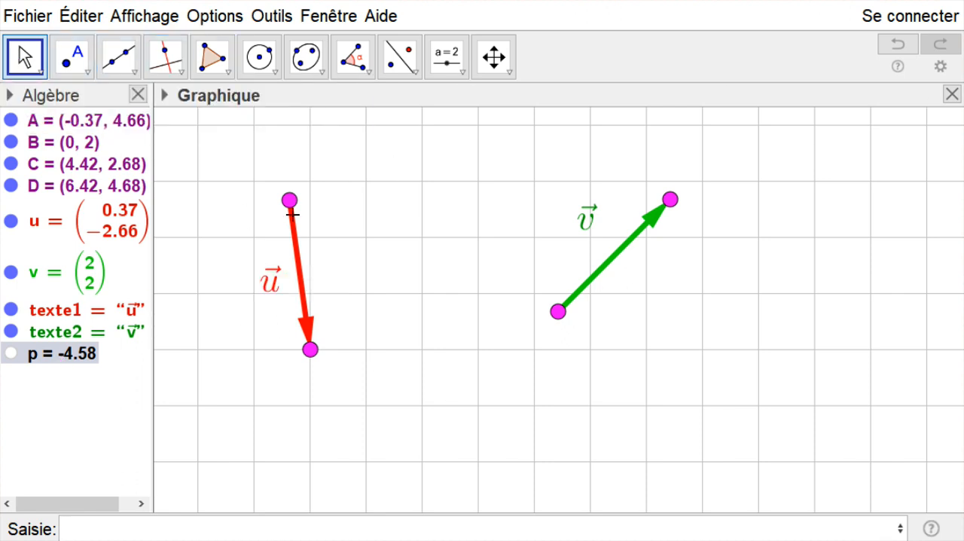
- Make the vectors perpendicular by moving point A to (0, 5), C to (1, 5) and D to (4, 5)
left_click_drag(289, 199, 307, 181)
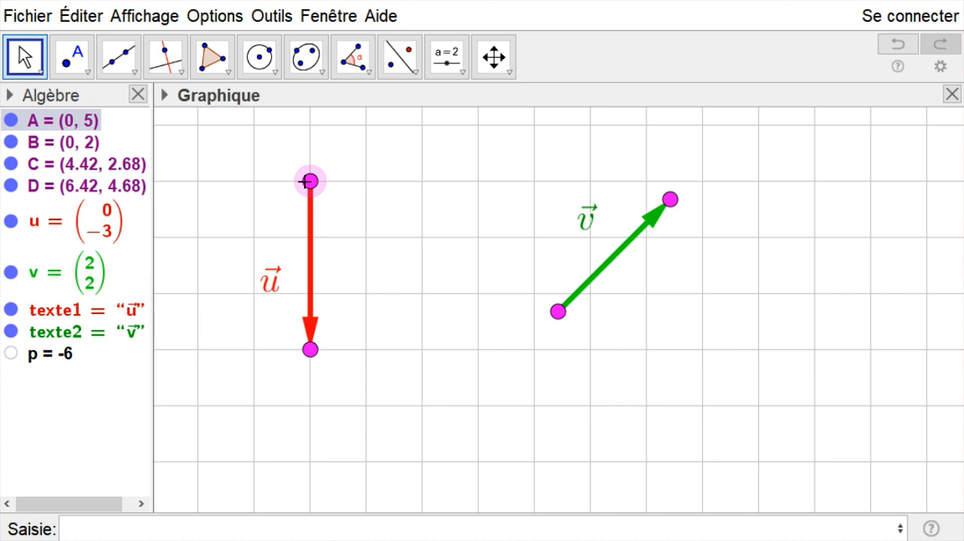
left_click_drag(558, 312, 366, 181)
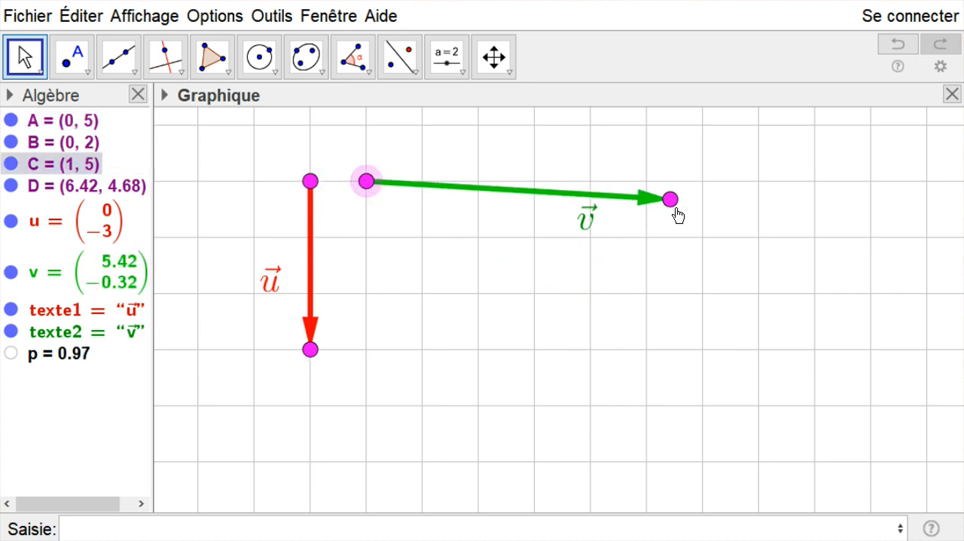
left_click_drag(670, 199, 538, 183)
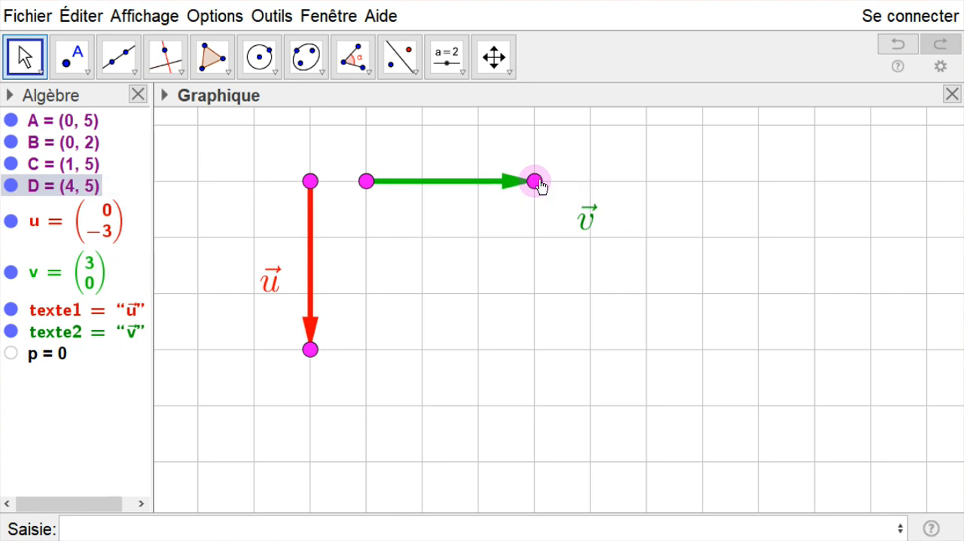
- Place the \vec{v} text above the horizontal green vector and the \vec{u} text left of the vertical red vector
left_click(580, 236)
left_click_drag(579, 236, 439, 172)
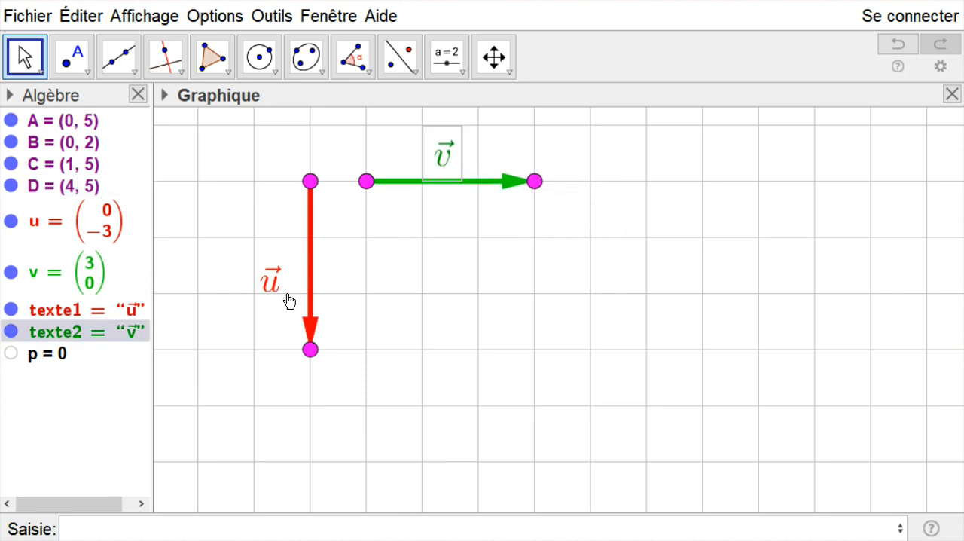
left_click_drag(273, 290, 279, 274)
left_click(442, 272)
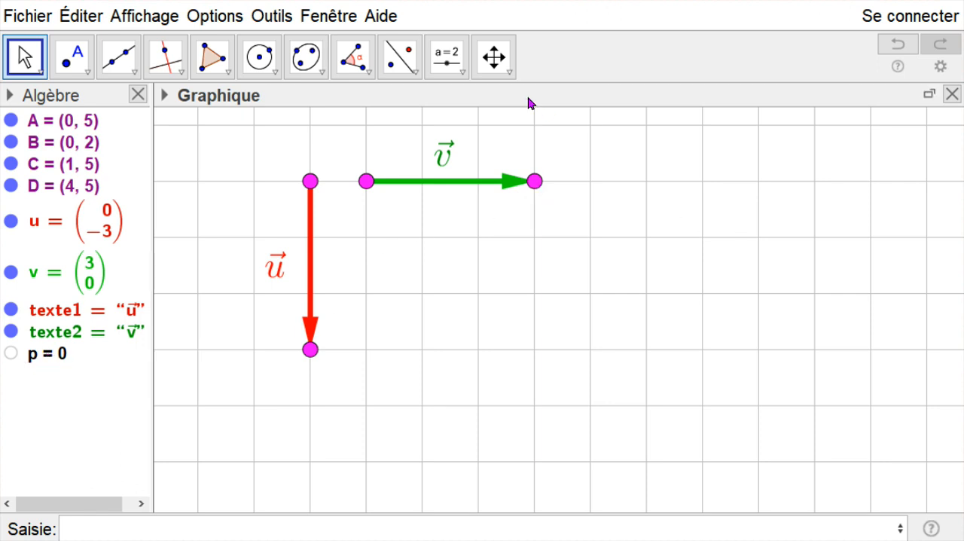
- Start a LaTeX formula text reading \vec{u}.\vec{v}= in the empty grid area to the right of the green vector
left_click(462, 73)
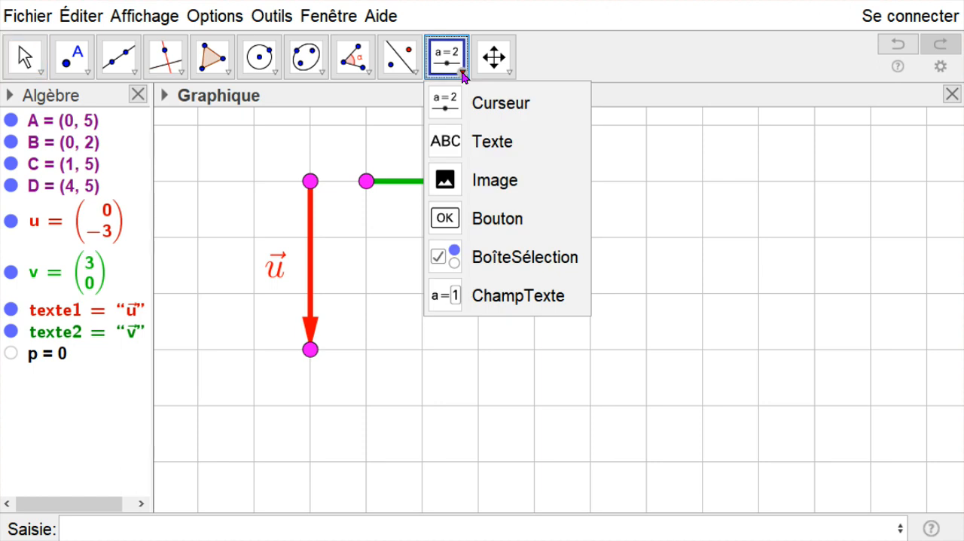
left_click(494, 142)
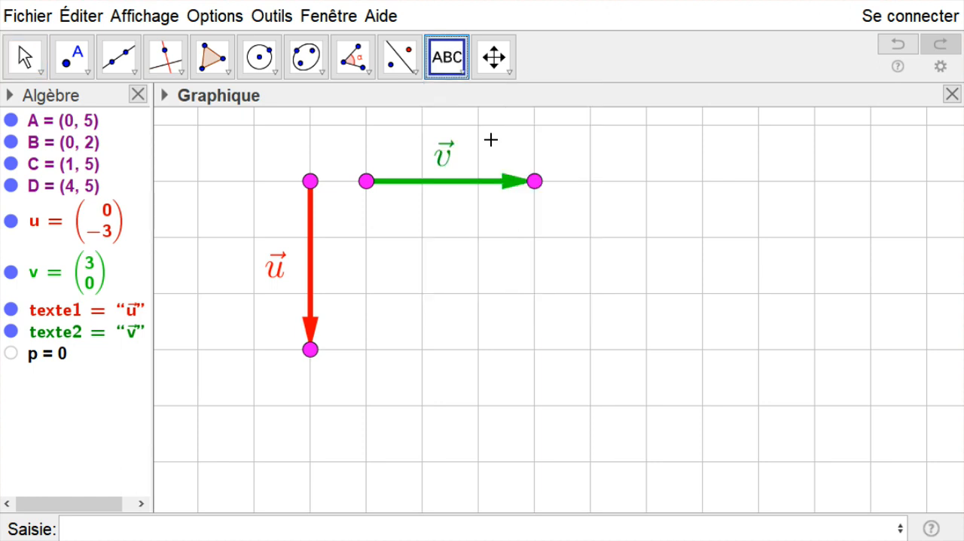
left_click(670, 218)
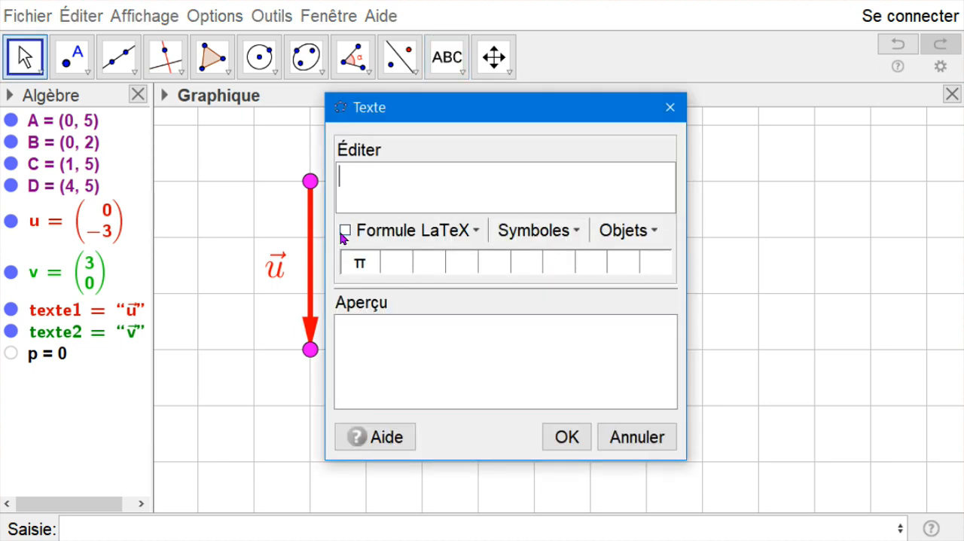
left_click(345, 231)
type("\\vec{")
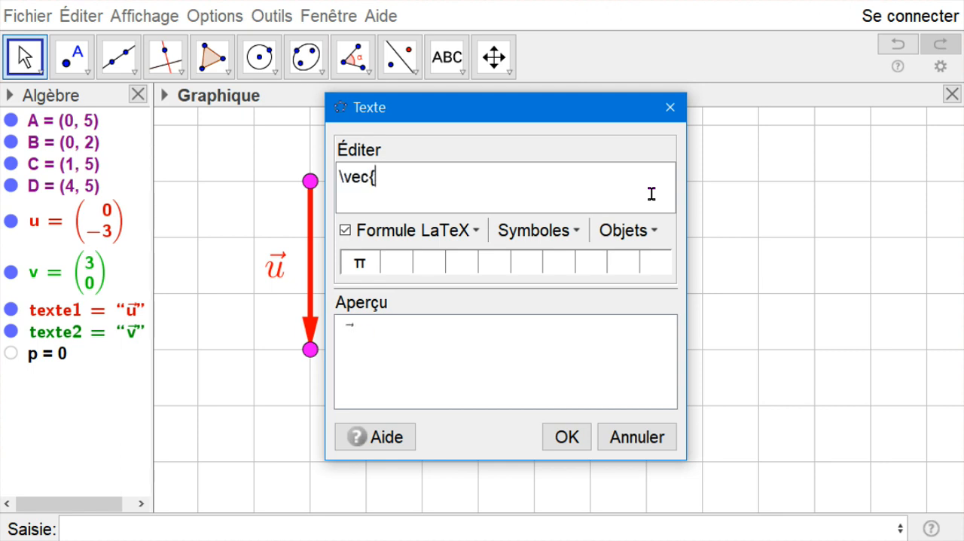
type("u}.\\vec{v}=")
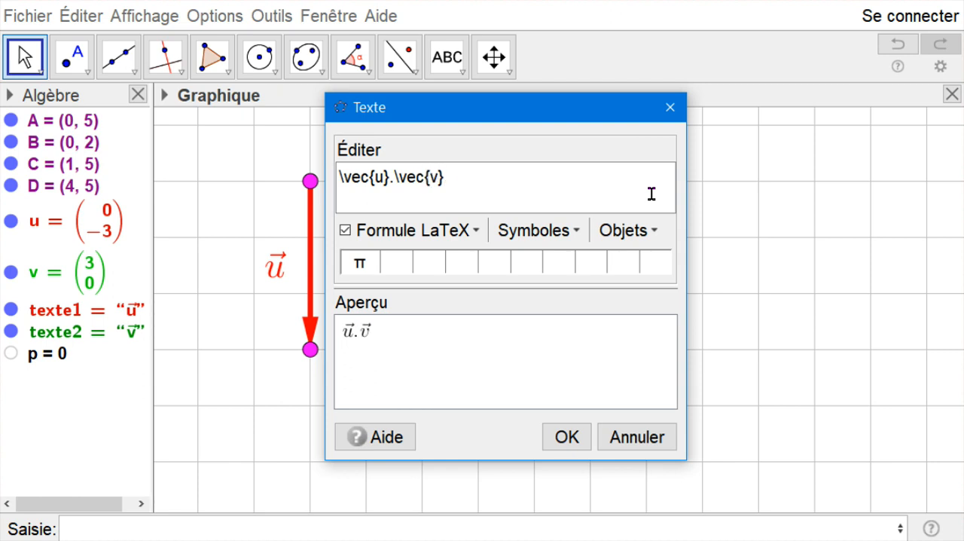
- Append the object p as a dynamic value to the \vec{u}.\vec{v}= formula and create the text
left_click(650, 238)
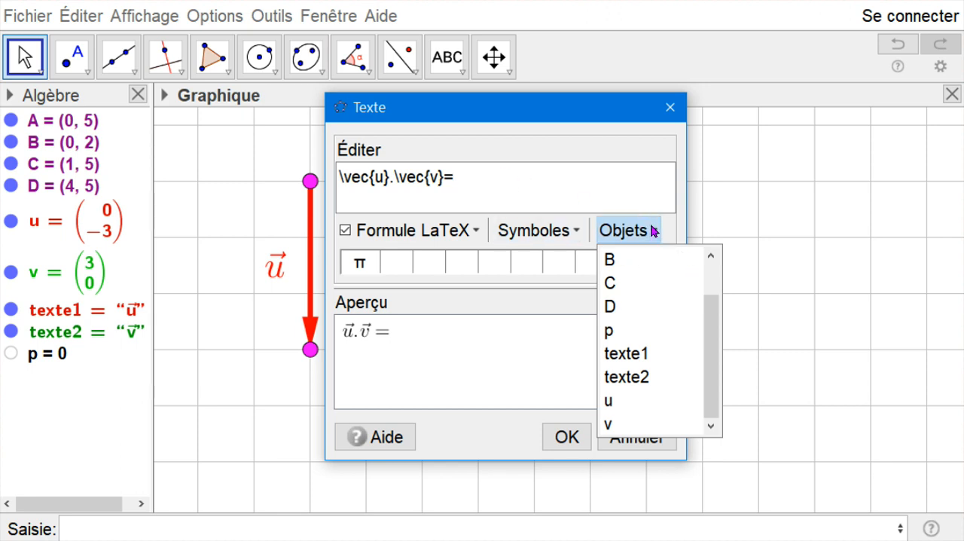
left_click(652, 230)
left_click(652, 230)
left_click(610, 331)
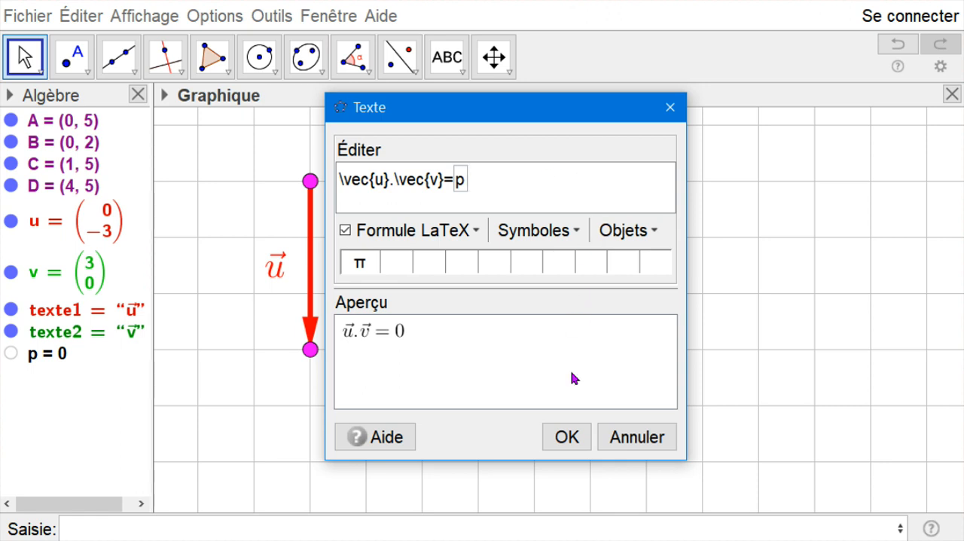
left_click(566, 437)
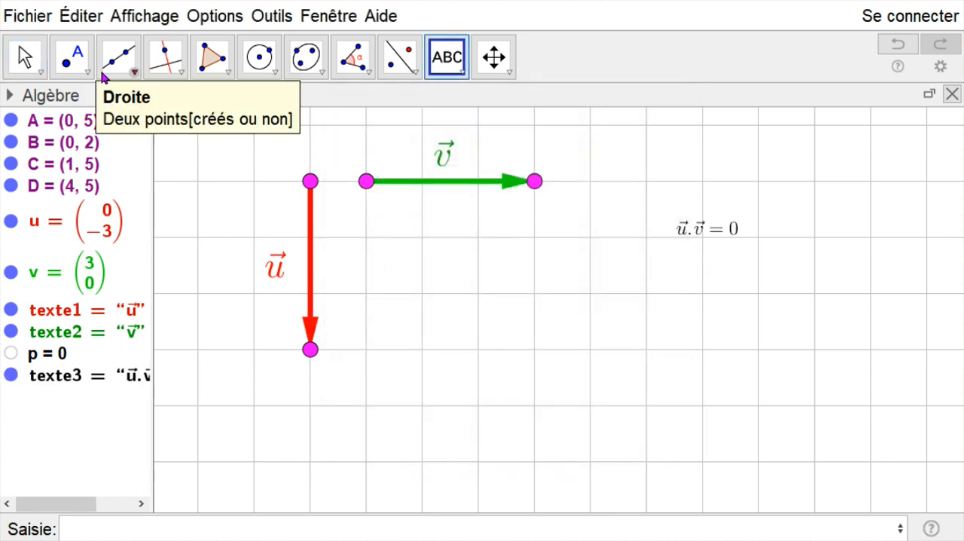
- Set the scalar product text's size to Grande and move it level with the green vector, on its right
left_click(24, 56)
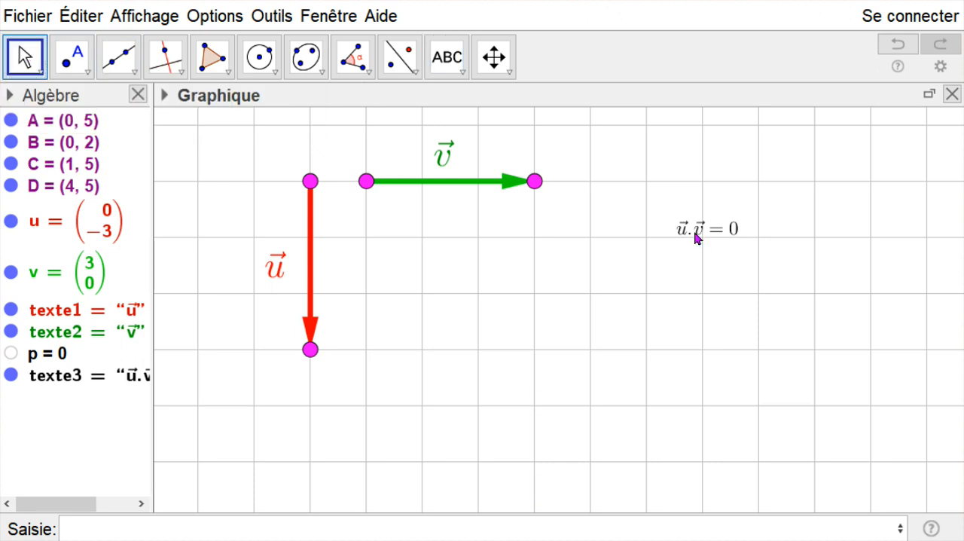
right_click(694, 236)
left_click(711, 448)
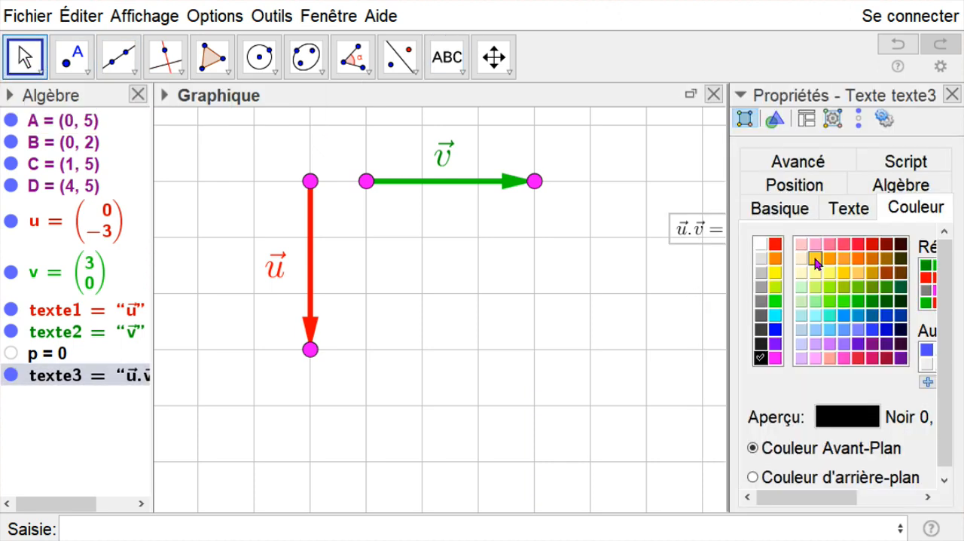
left_click(849, 208)
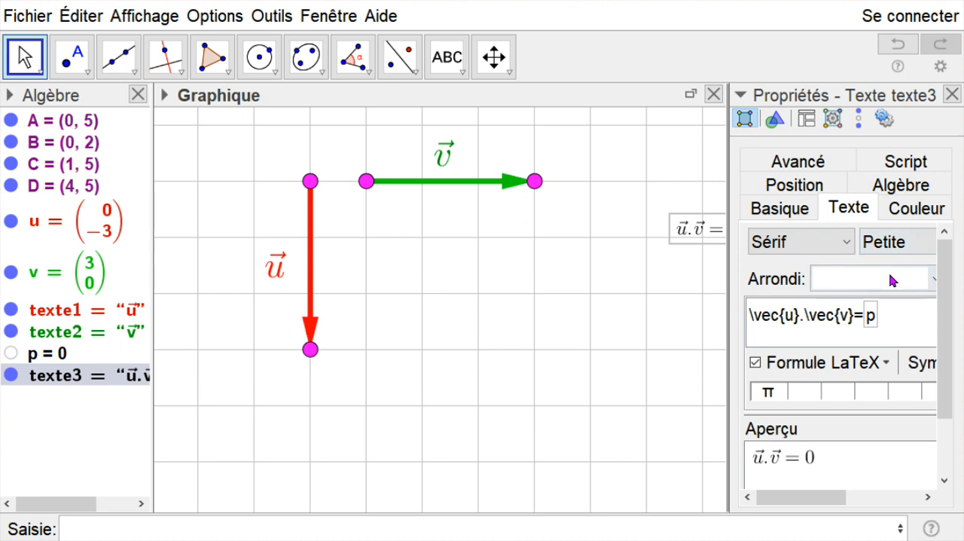
left_click(890, 248)
left_click(898, 361)
left_click(952, 94)
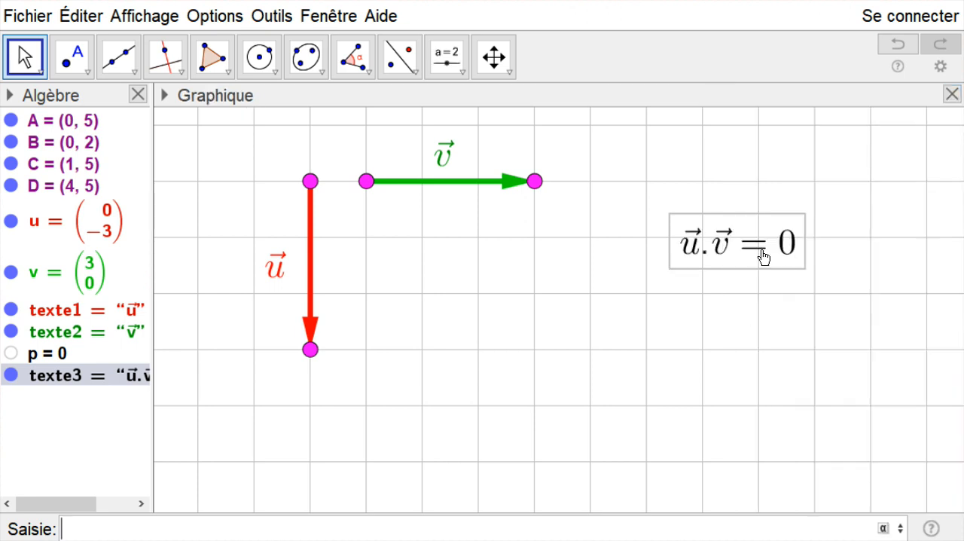
left_click_drag(768, 243, 735, 184)
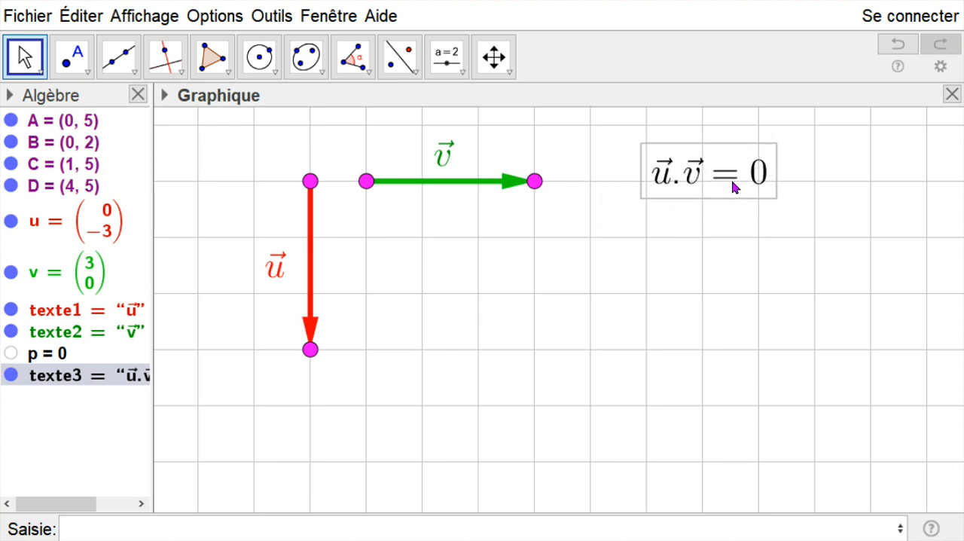
- Give the scalar product text a pale orange background colour
right_click(733, 185)
left_click(783, 397)
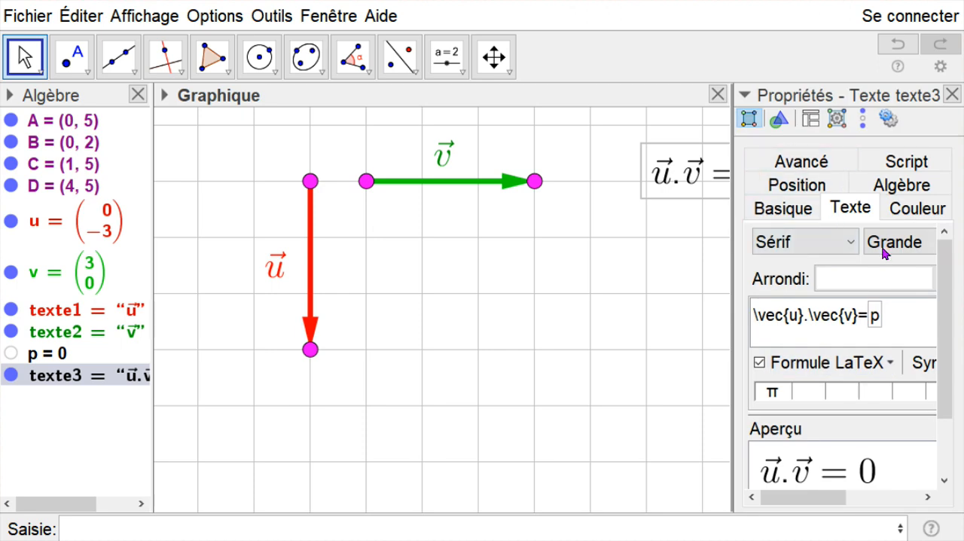
left_click(895, 213)
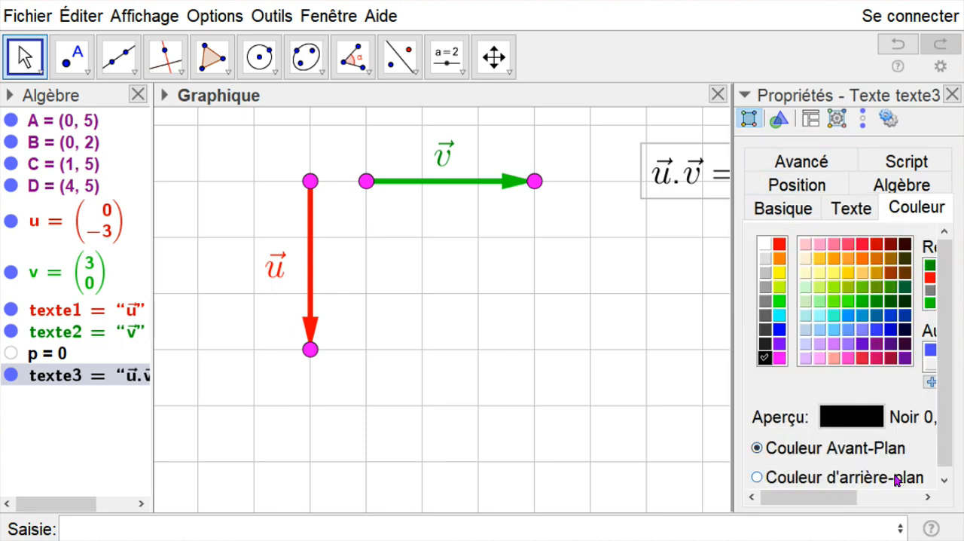
left_click(756, 478)
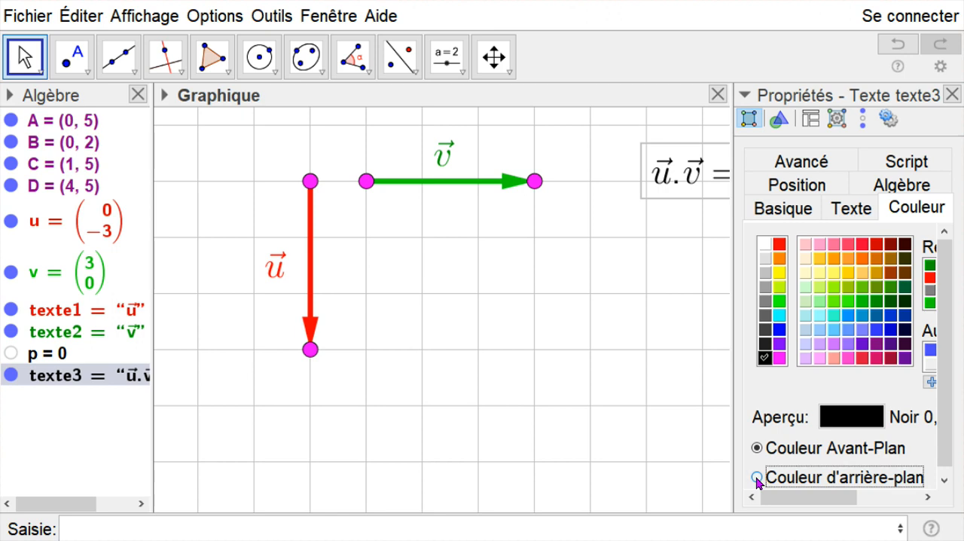
left_click(804, 259)
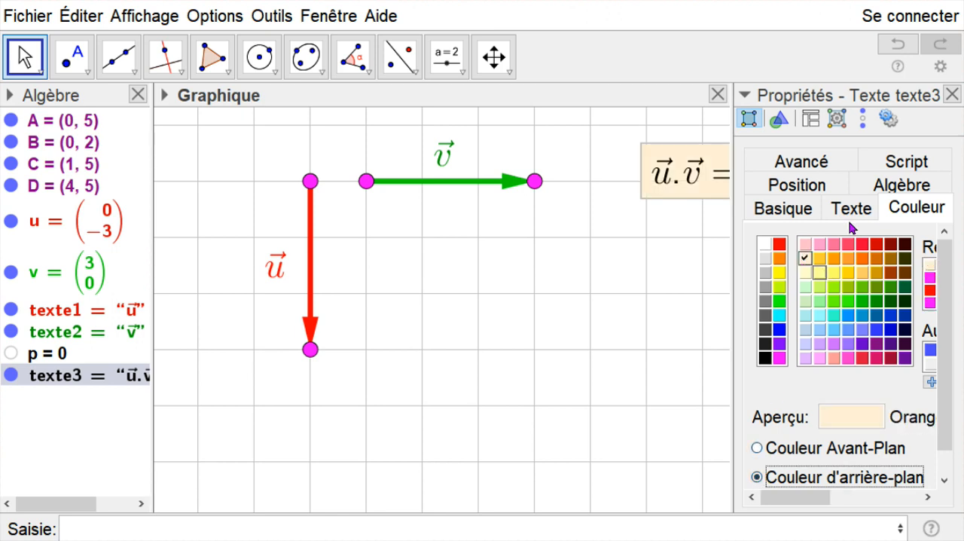
left_click(952, 94)
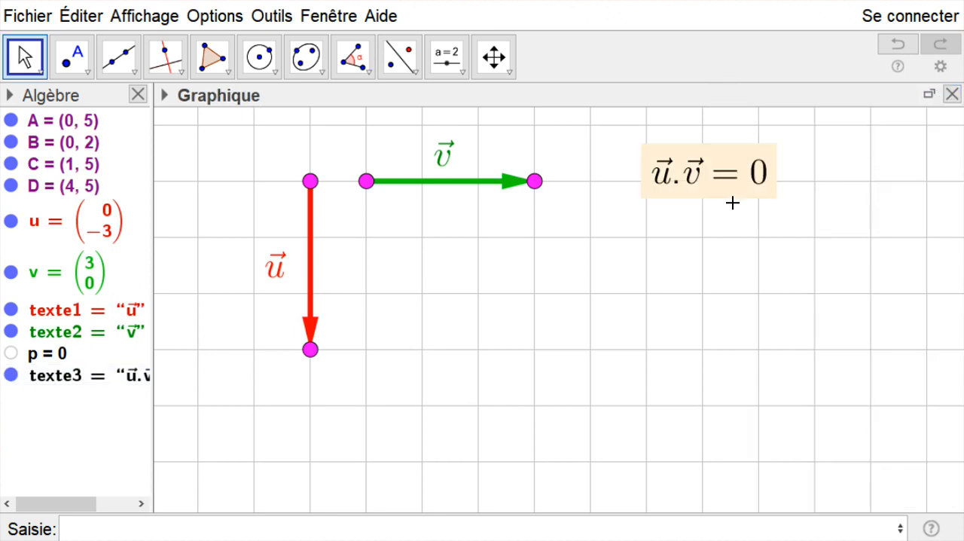
- Move point A to (1, 4) and B to (3, 4), with the \vec{u} text below the red vector and the formula to its right
left_click_drag(732, 181, 716, 308)
left_click_drag(310, 182, 366, 237)
left_click_drag(274, 271, 325, 428)
left_click_drag(310, 349, 477, 236)
mouse_move(532, 180)
left_mouse_down()
mouse_move(532, 172)
mouse_move(535, 182)
left_mouse_up()
left_click_drag(318, 443, 407, 282)
left_click(412, 323)
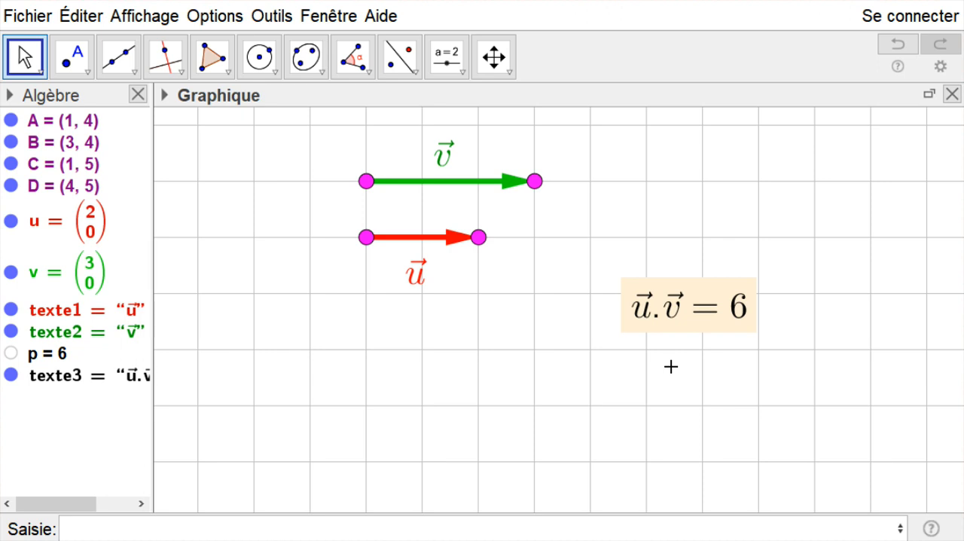
left_click_drag(680, 316, 696, 263)
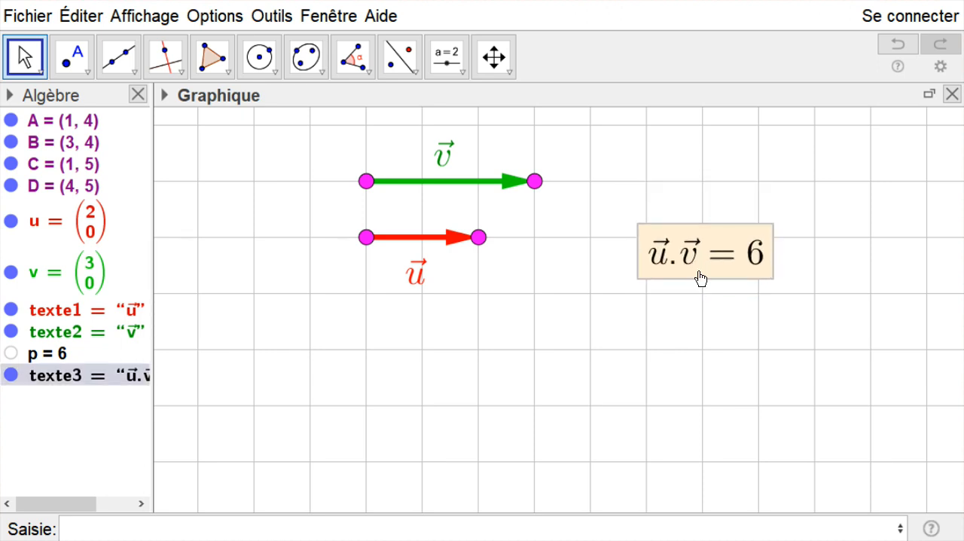
- Rename the scalar product text as texteréponse
right_click(700, 274)
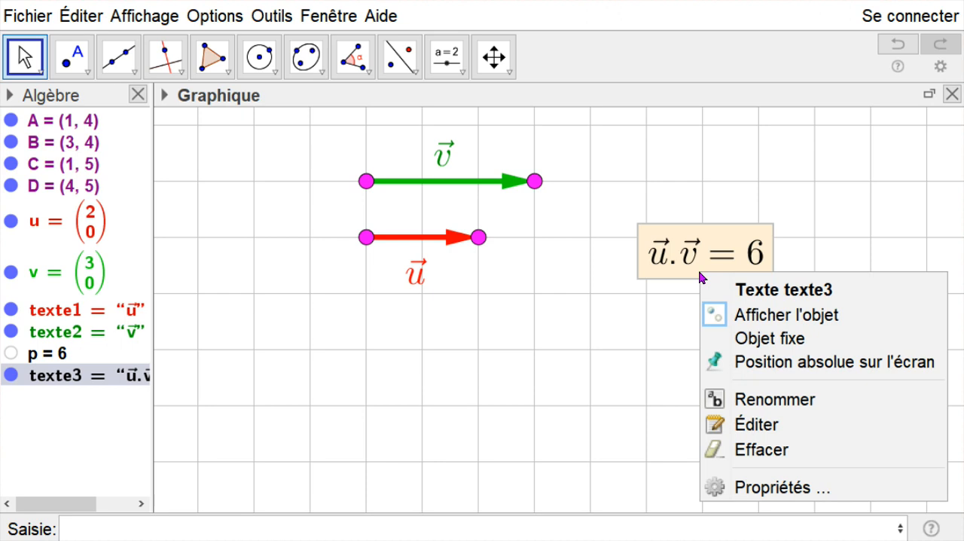
left_click(755, 398)
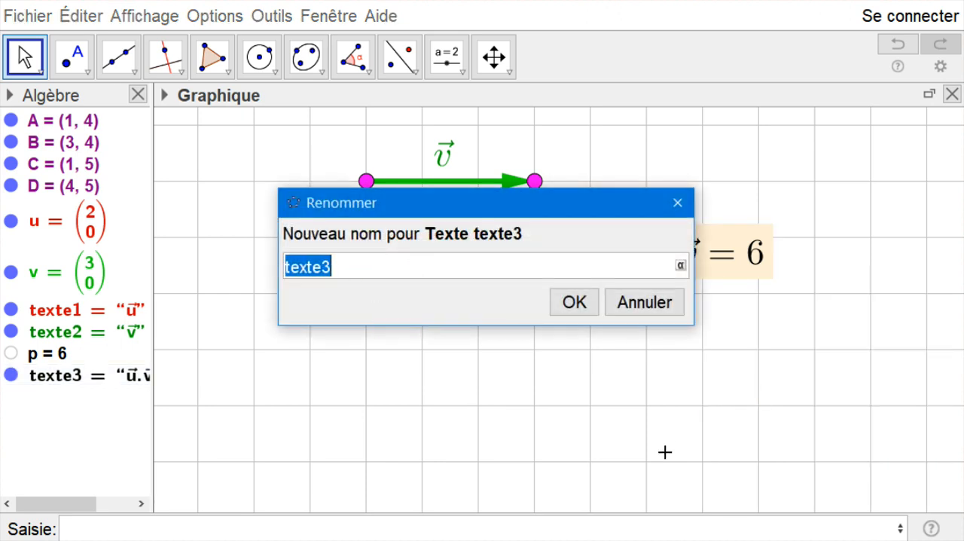
type("t")
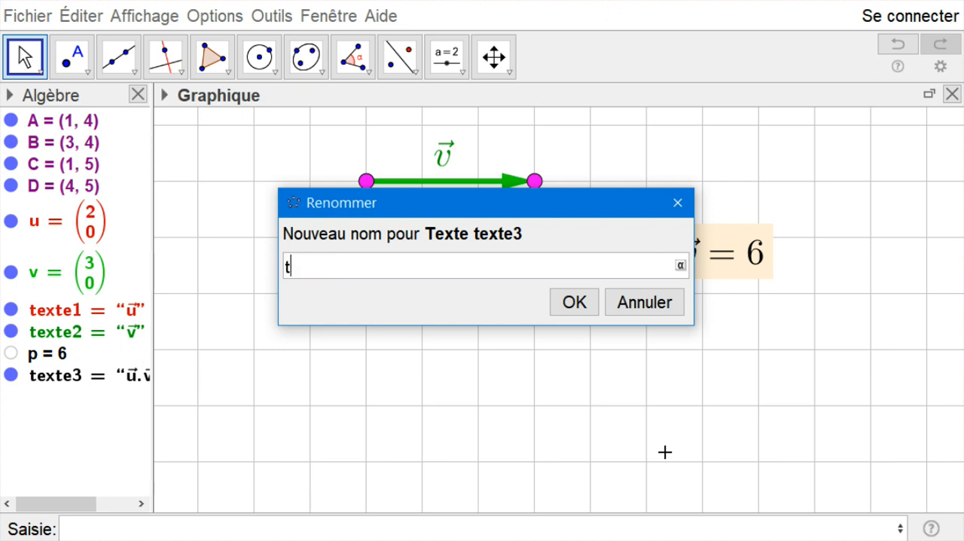
type("extereponse")
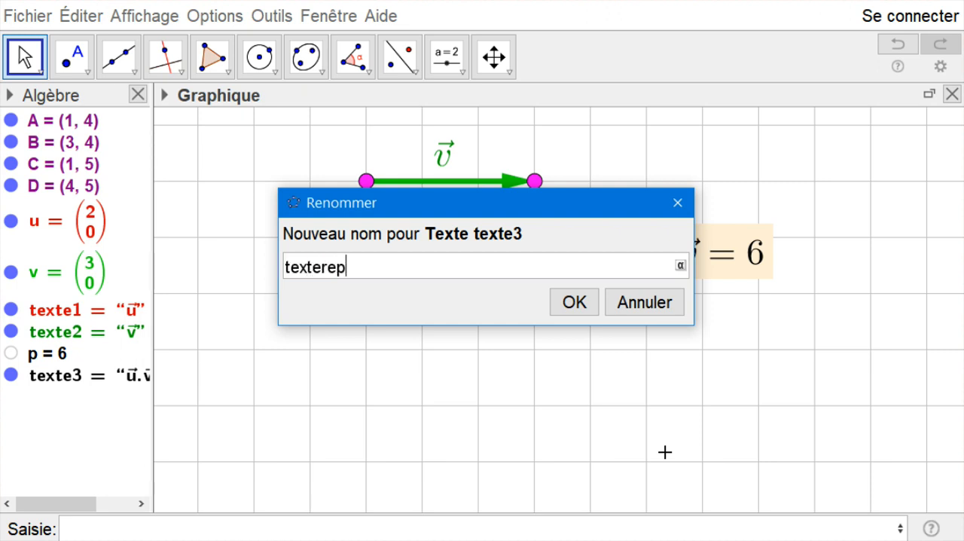
key("BackSpace")
key("BackSpace")
key("BackSpace")
key("BackSpace")
key("BackSpace")
key("BackSpace")
type("eréponse")
left_click(574, 302)
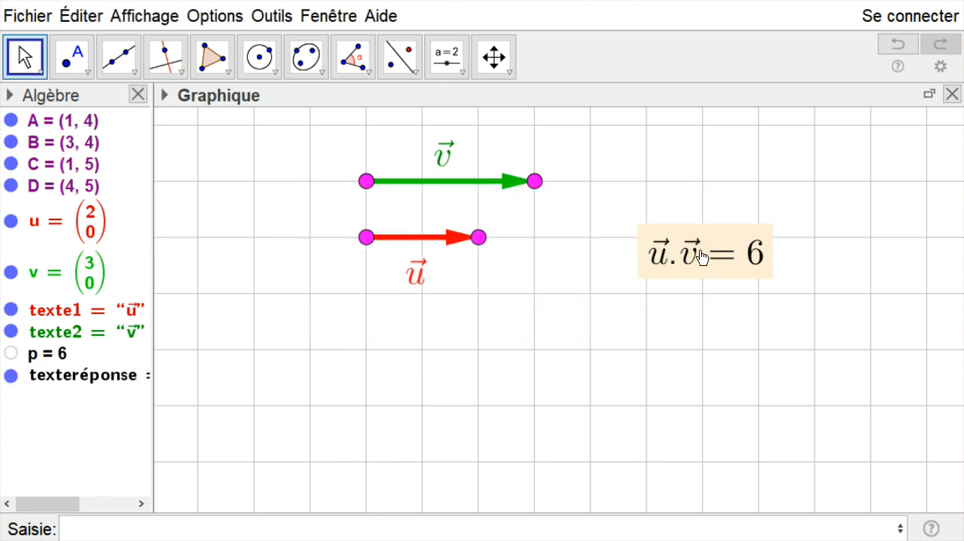
- Start a show/hide checkbox above the scalar product text with the caption "tu veux voir la réponse..."
left_click(460, 81)
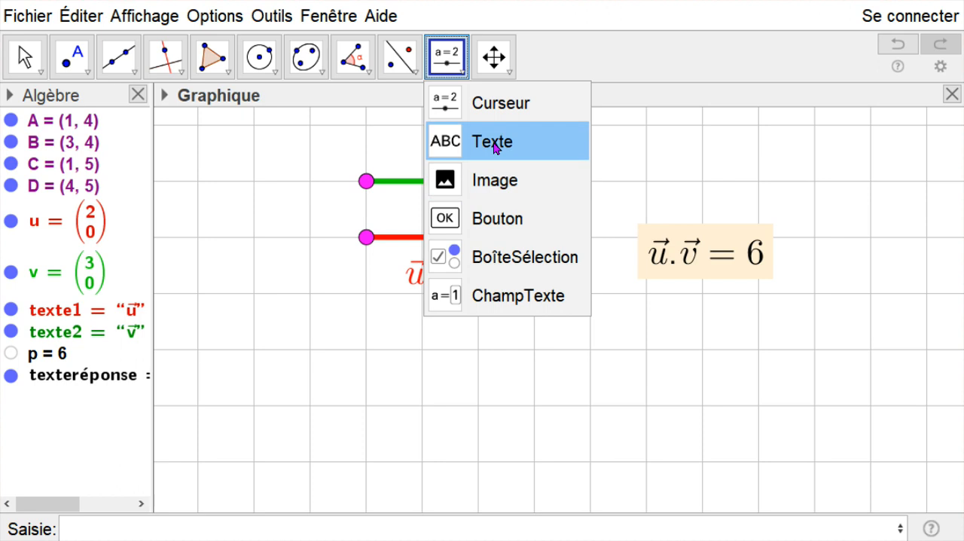
left_click(530, 260)
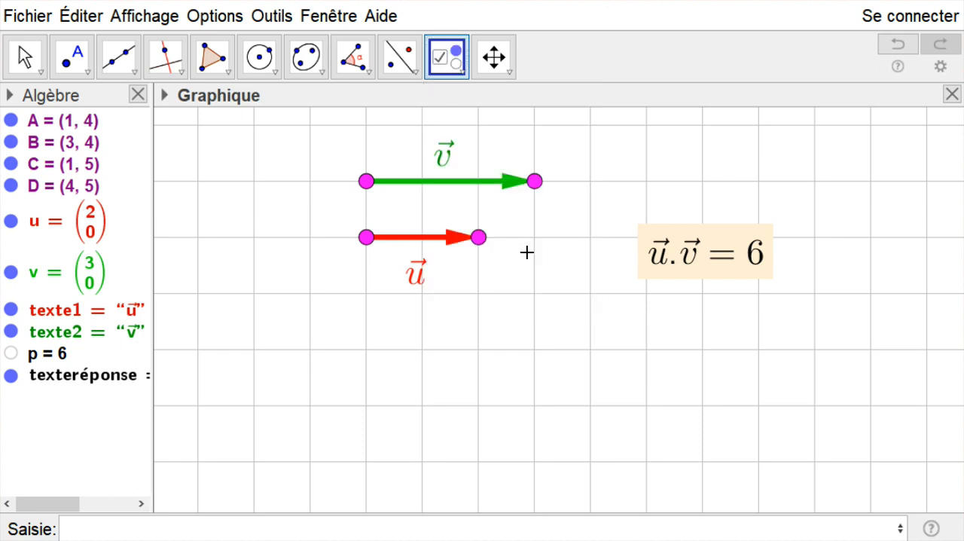
left_click(663, 165)
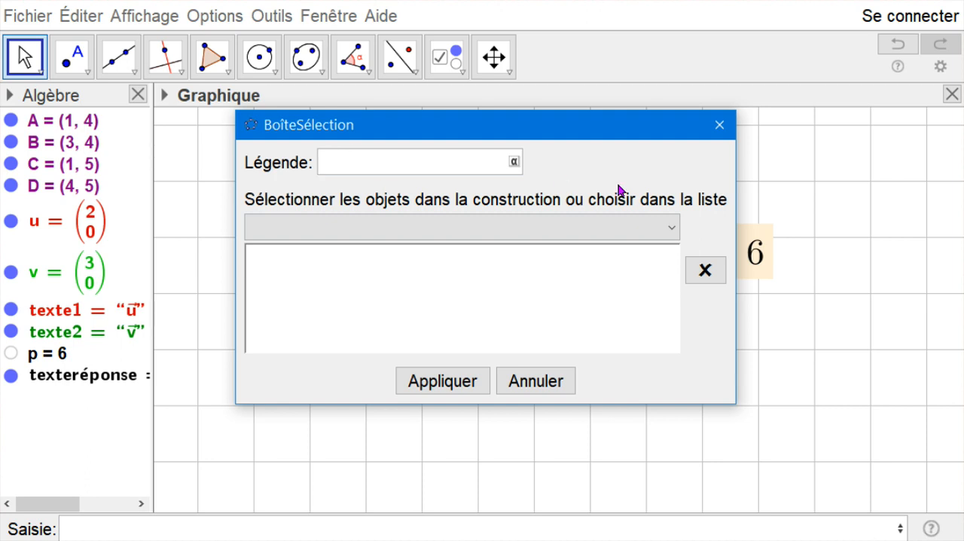
type("voi")
key("BackSpace")
key("BackSpace")
type("tu veux voir la rpons")
key("BackSpace")
key("BackSpace")
key("BackSpace")
key("BackSpace")
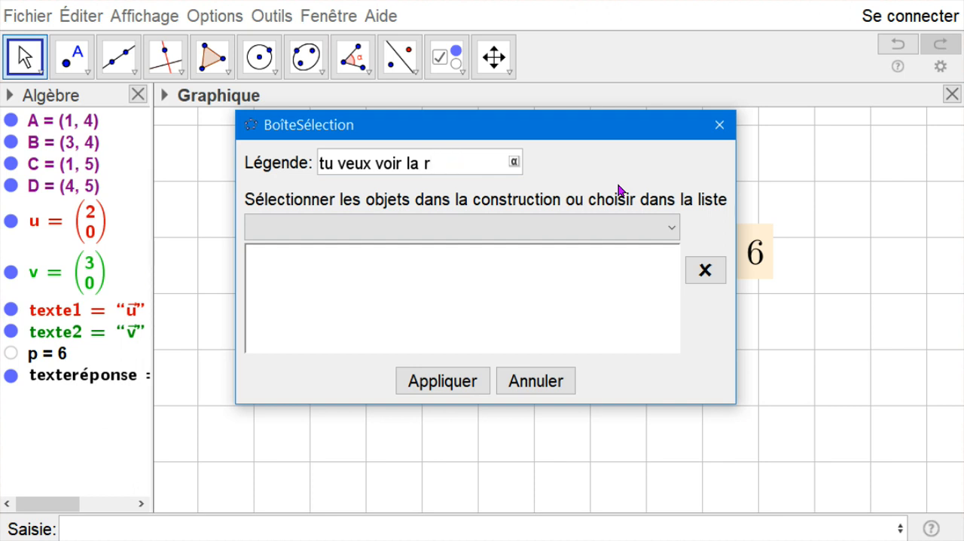
type("éponse...")
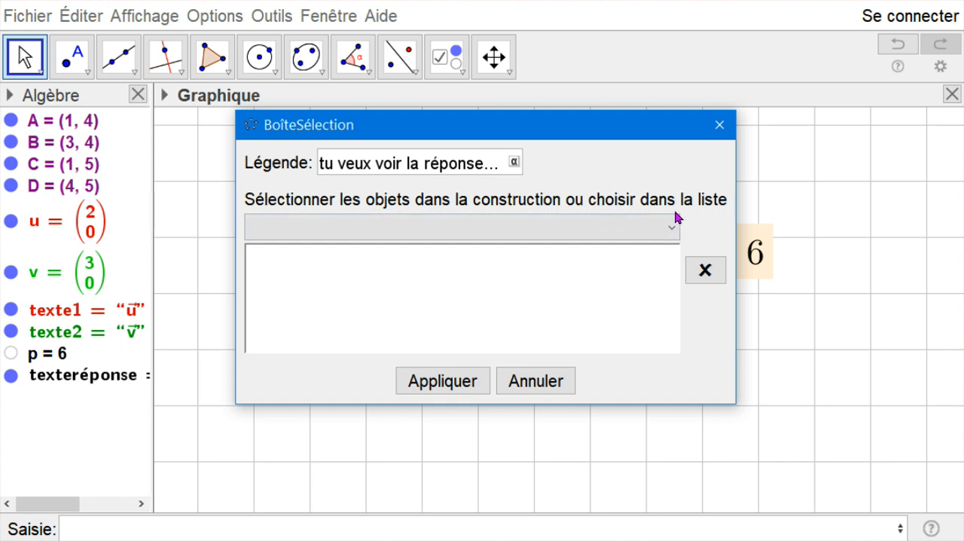
- Link the checkbox to the text texteréponse and create it
left_click(672, 230)
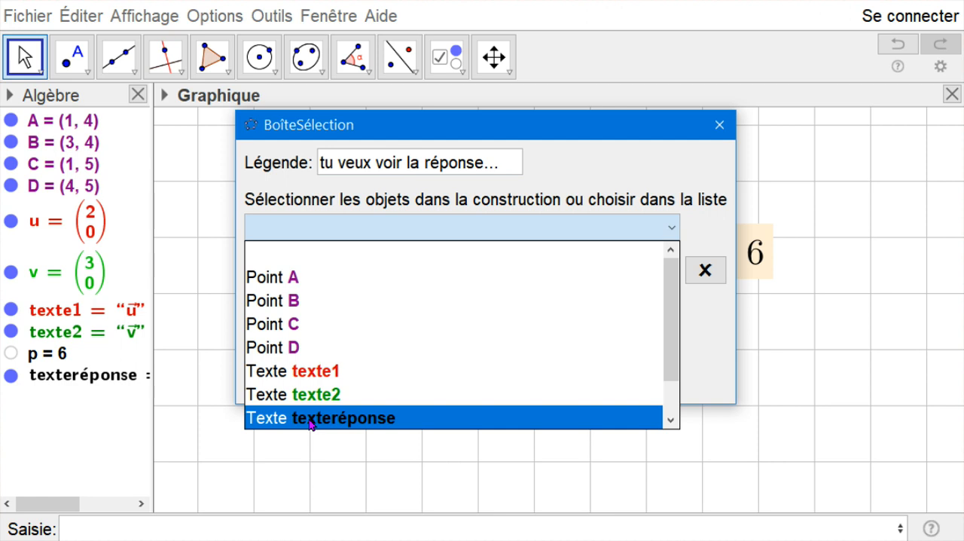
left_click(355, 420)
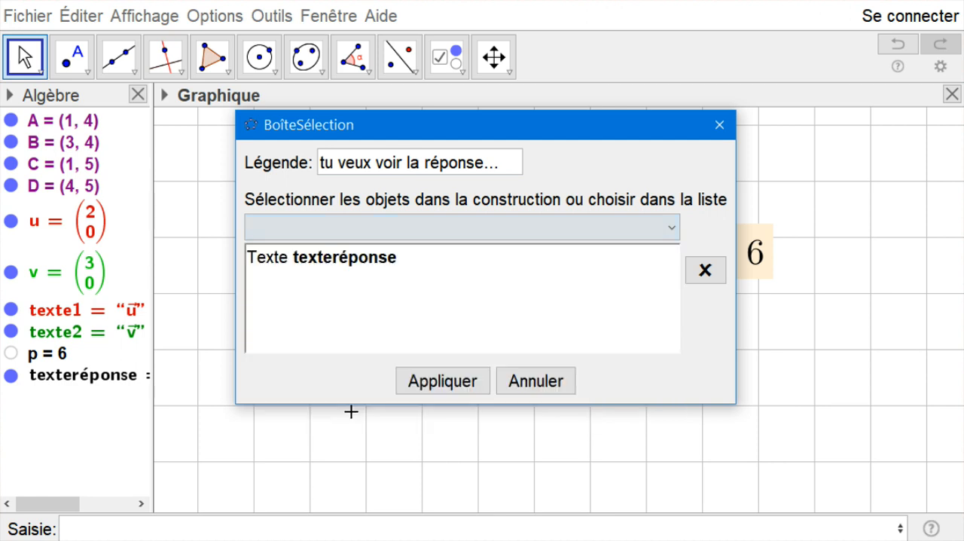
left_click(428, 387)
- Test the checkbox by hiding and showing the answer, and shift the answer text slightly right beneath the caption
left_click(25, 56)
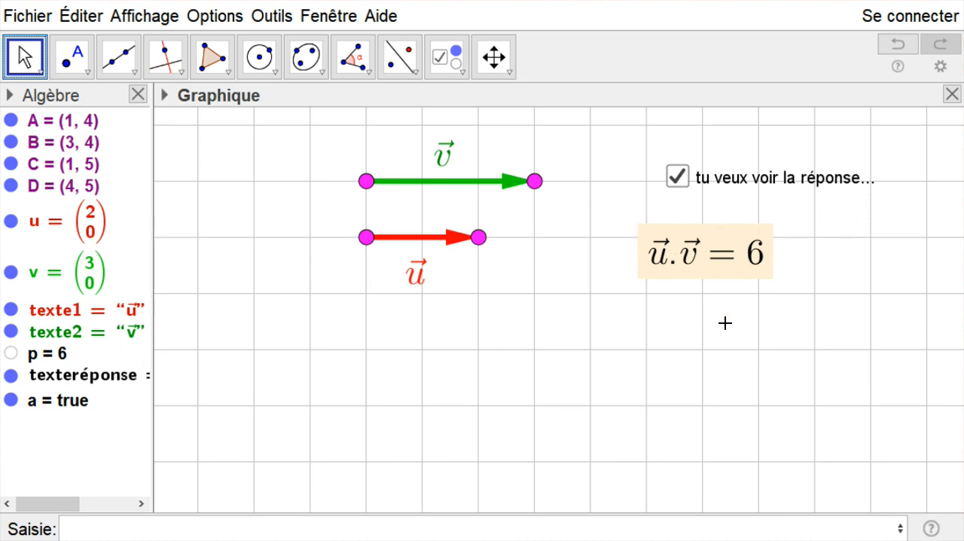
left_click(677, 175)
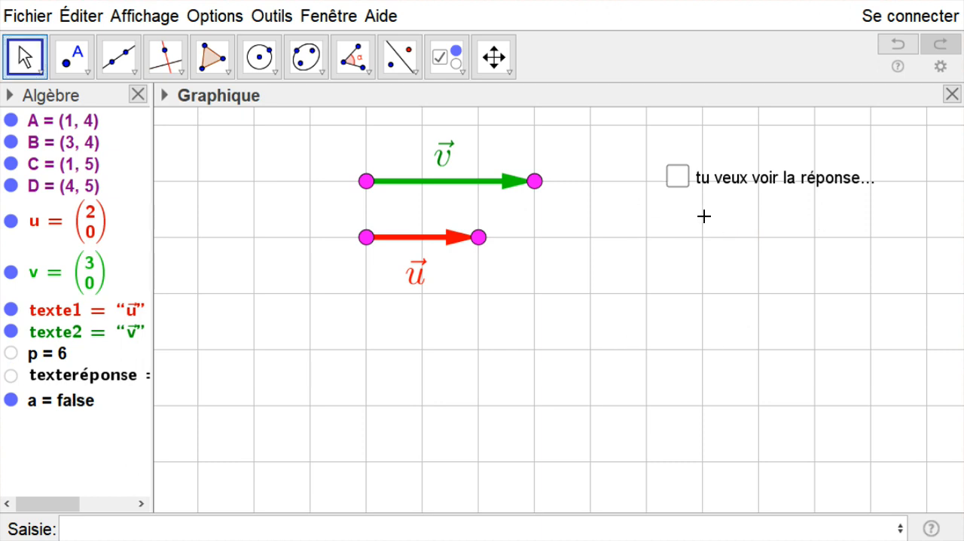
left_click(677, 175)
left_click_drag(691, 273, 751, 267)
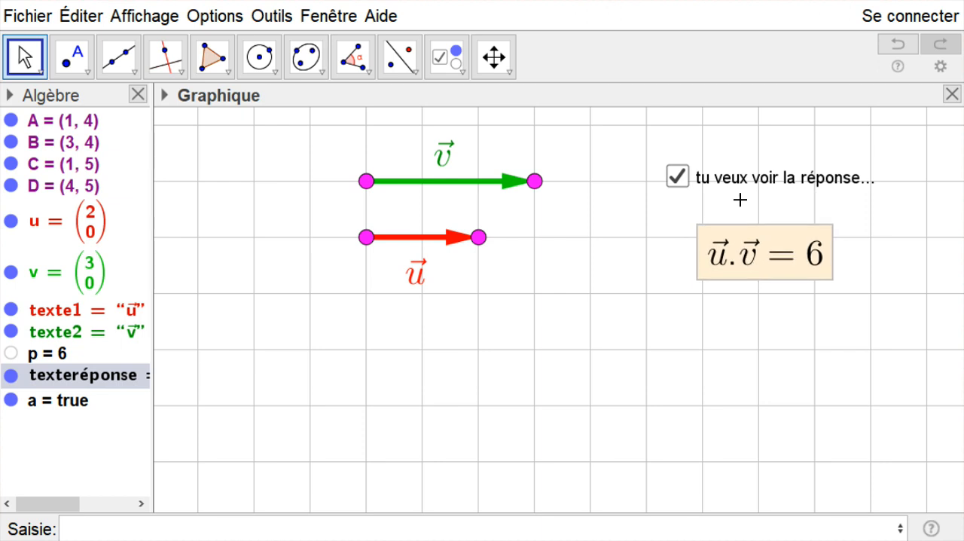
right_click(743, 184)
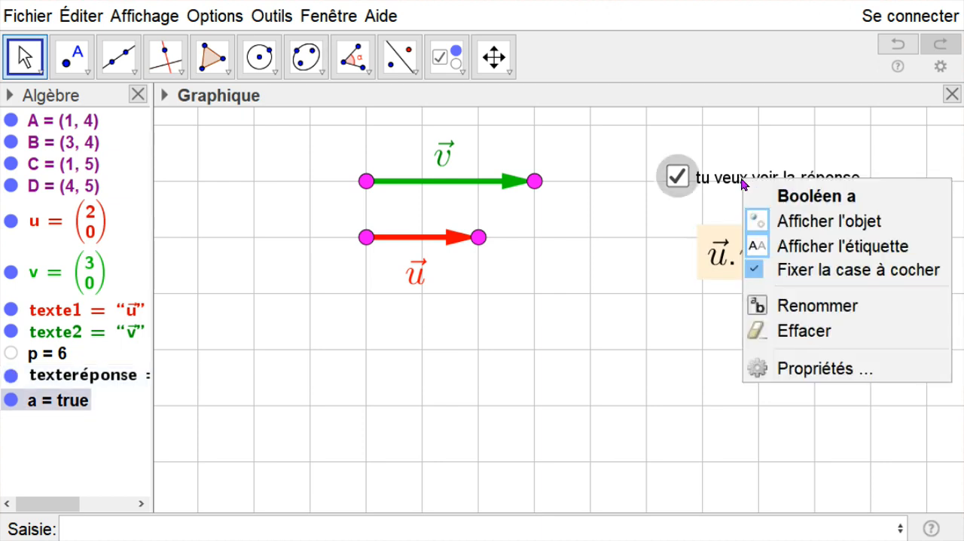
left_click(791, 367)
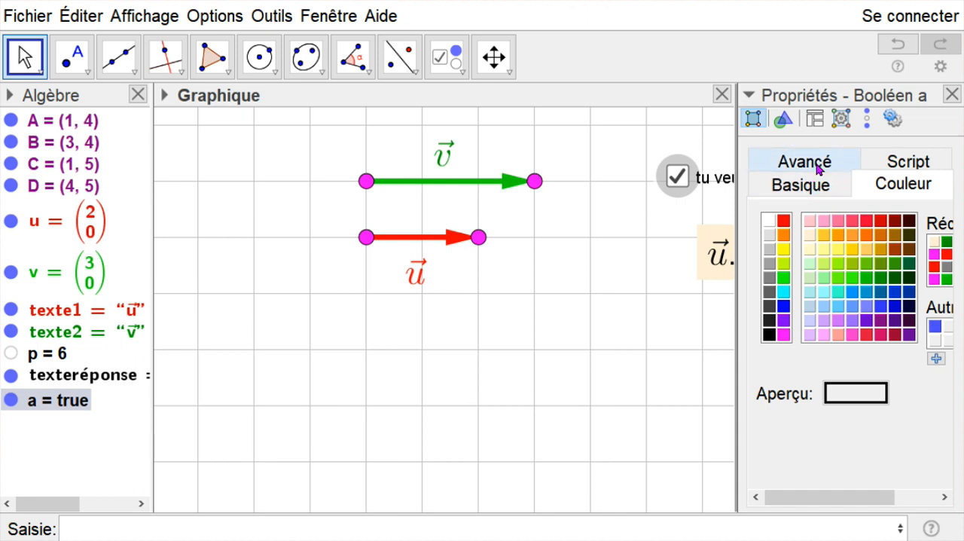
left_click(952, 94)
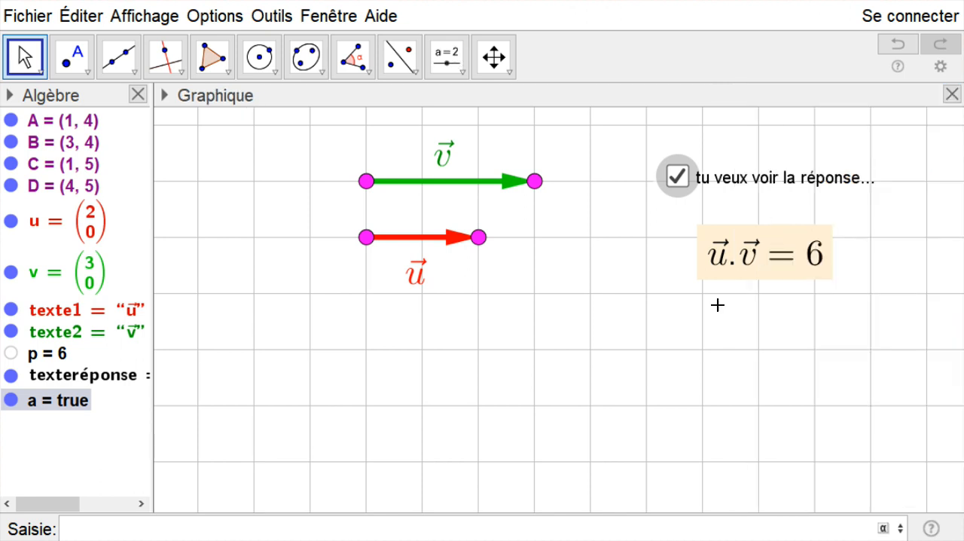
- Hide the answer text by unticking its checkbox
left_click(677, 176)
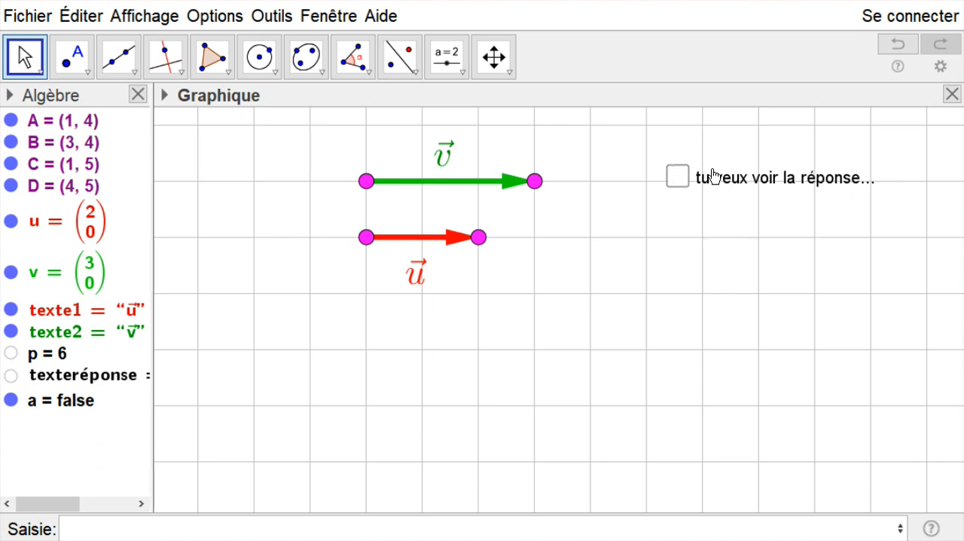
- Show the answer text and look through the checkbox's basic, colour, advanced and script properties
left_click(819, 176)
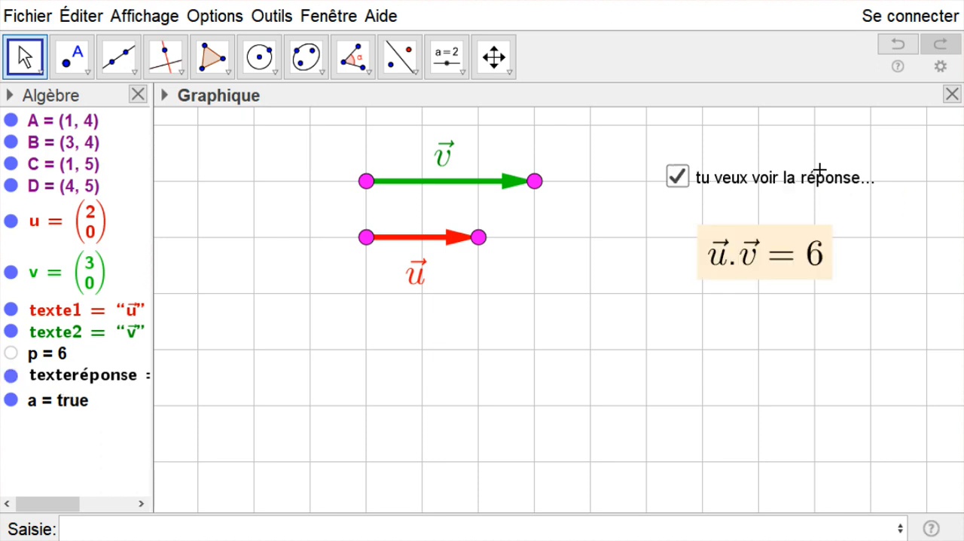
right_click(842, 185)
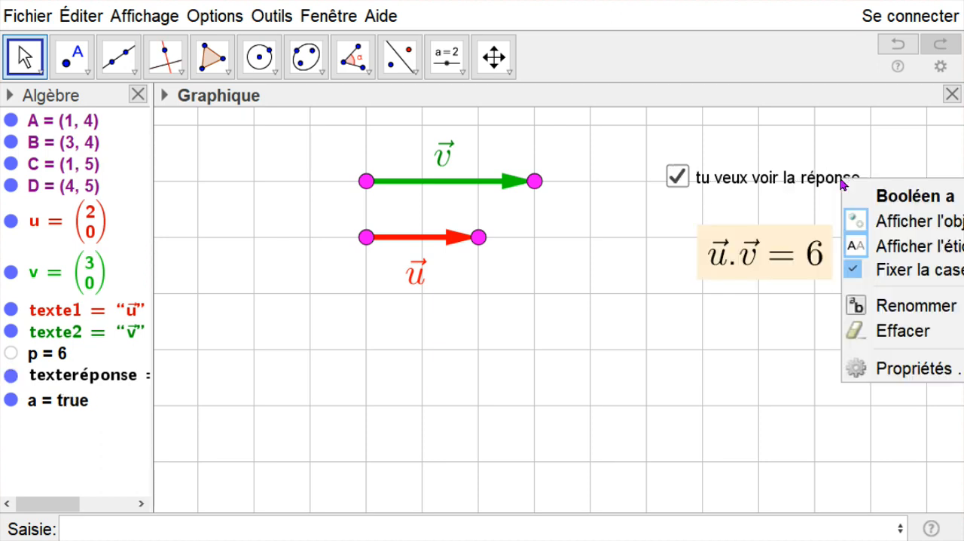
left_click(896, 364)
left_click_drag(741, 381, 610, 376)
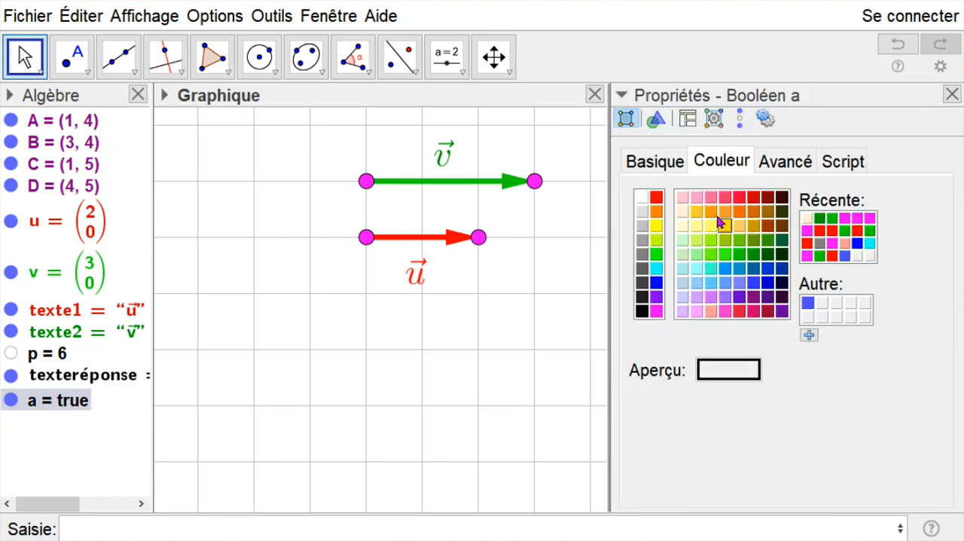
left_click(670, 172)
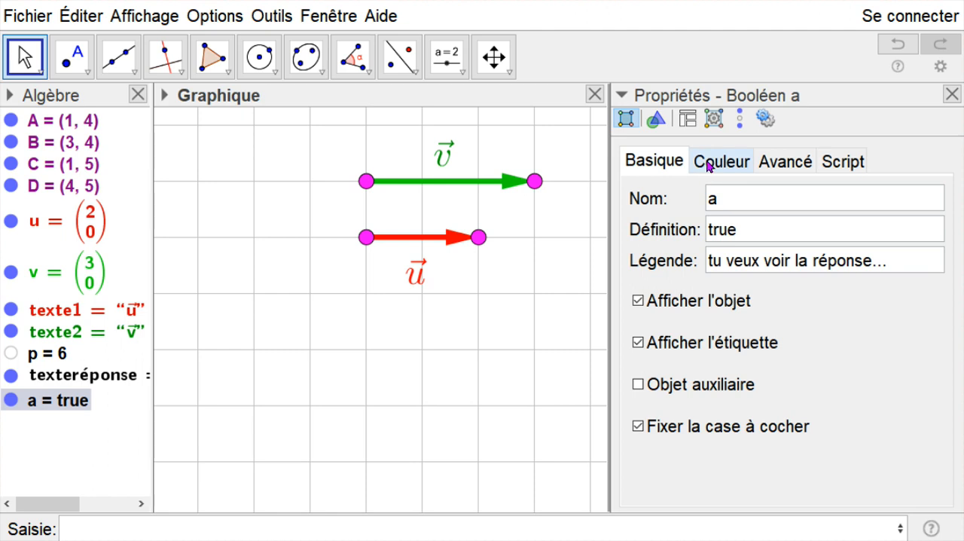
left_click(713, 162)
left_click(780, 165)
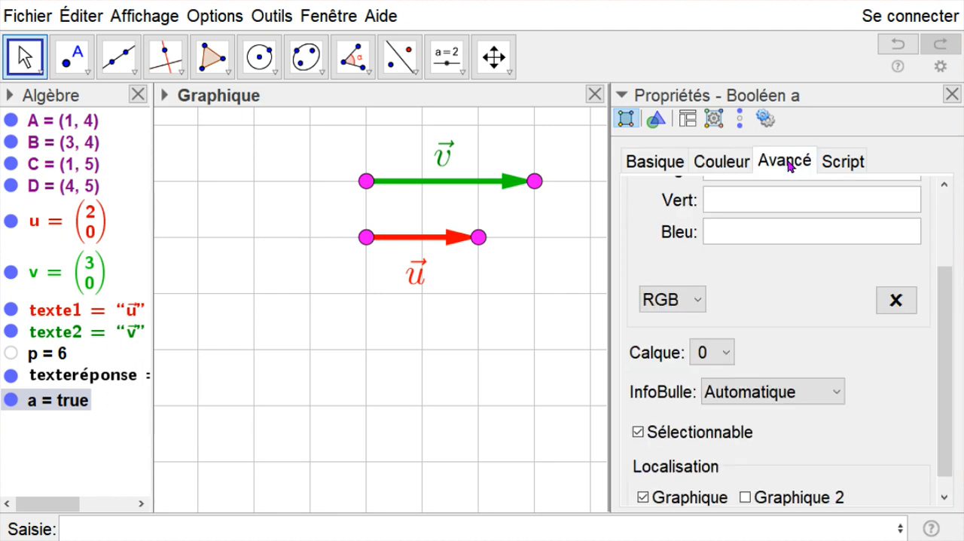
left_click(842, 162)
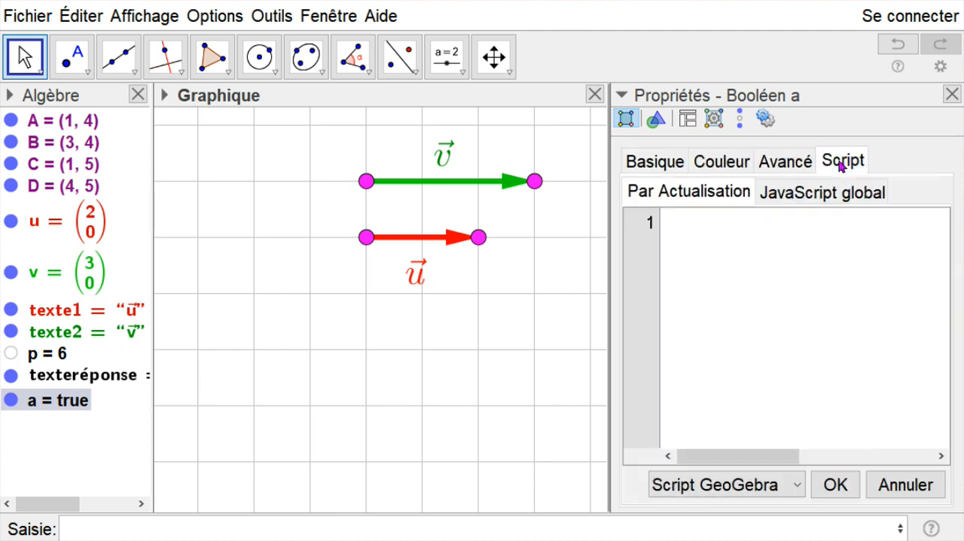
left_click(952, 94)
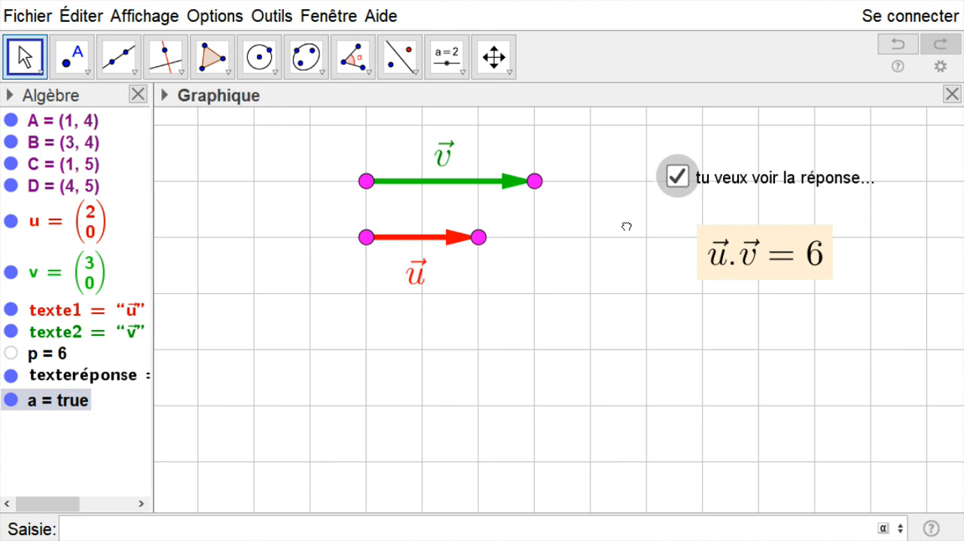
- Move the answer text about two grid squares lower, away from the checkbox
left_click(743, 255)
left_click_drag(744, 252, 703, 377)
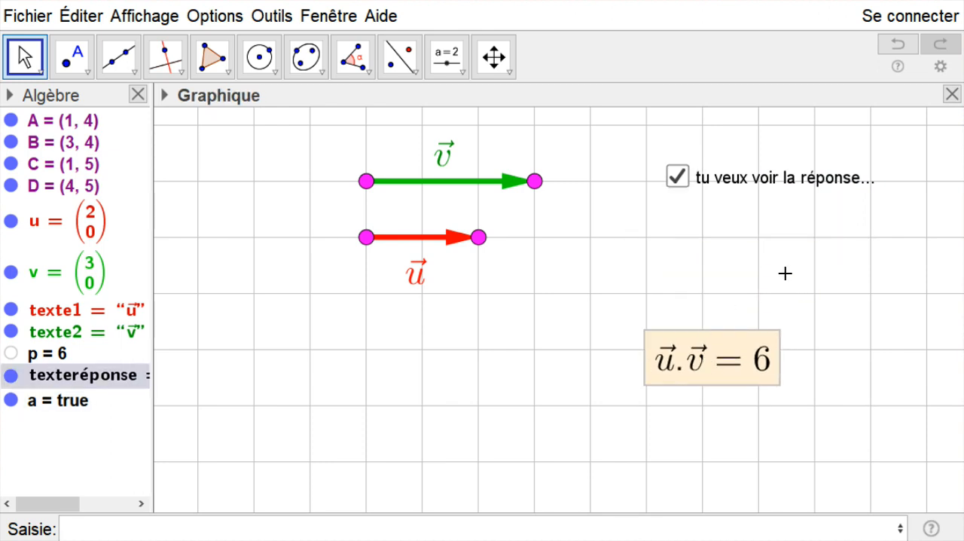
- Delete the checkbox's caption "tu veux voir la réponse..." and hide its label
right_click(782, 179)
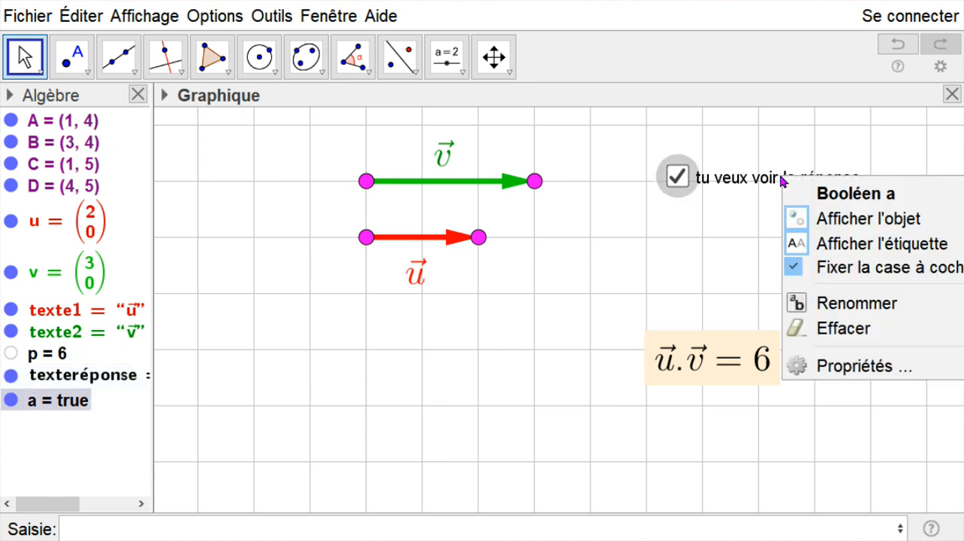
left_click(855, 365)
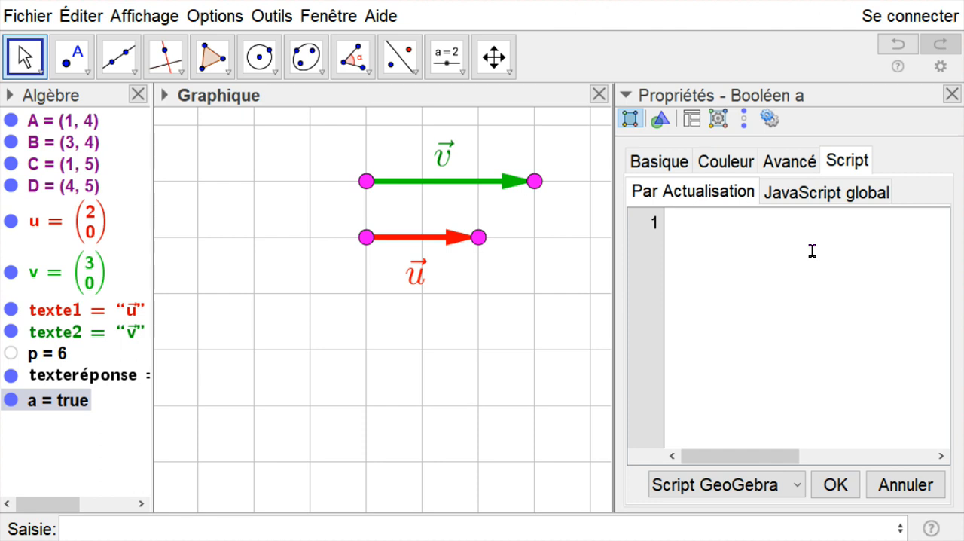
left_click(671, 165)
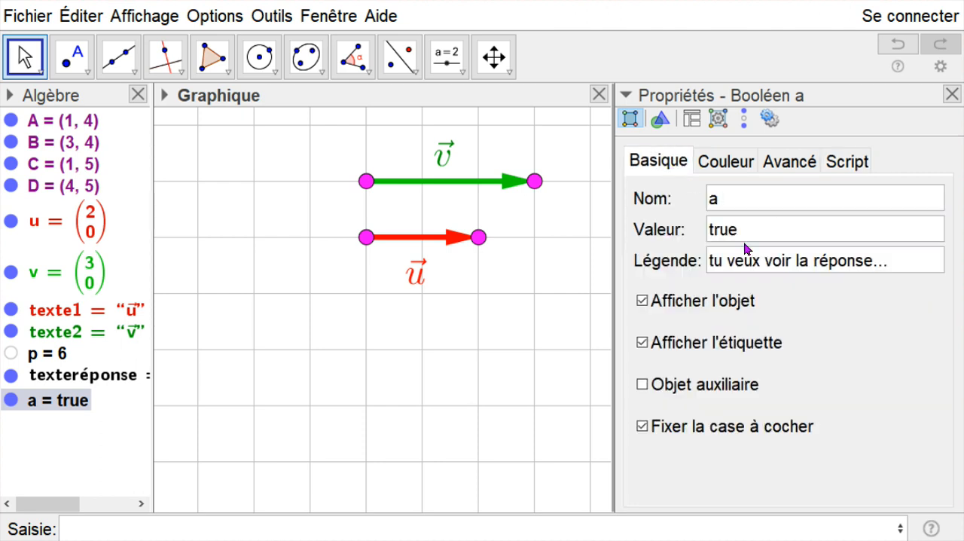
left_click_drag(903, 267, 705, 267)
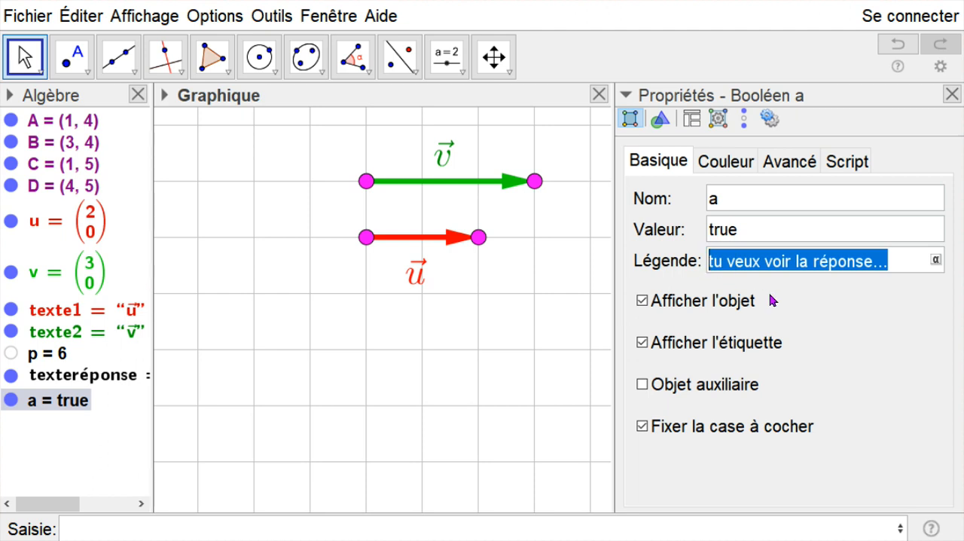
key("Delete")
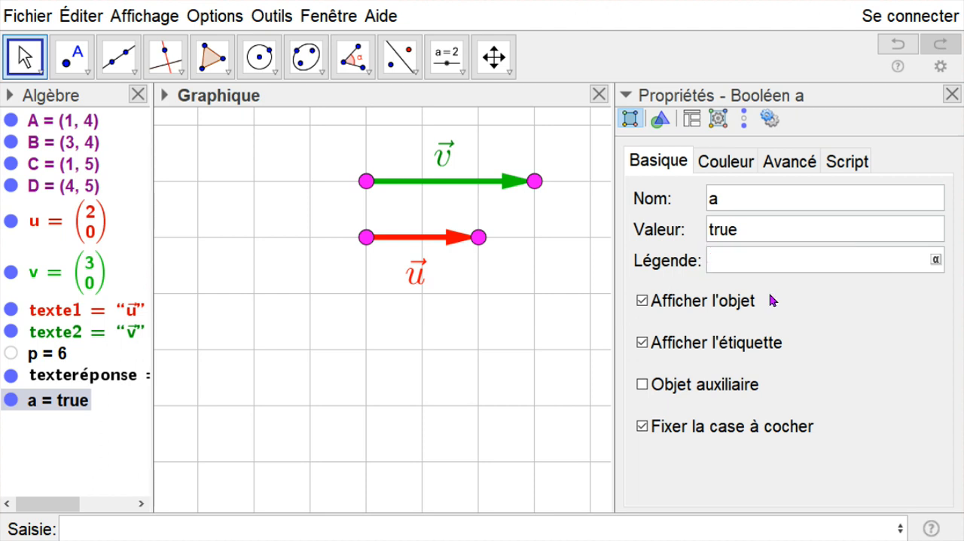
left_click(952, 94)
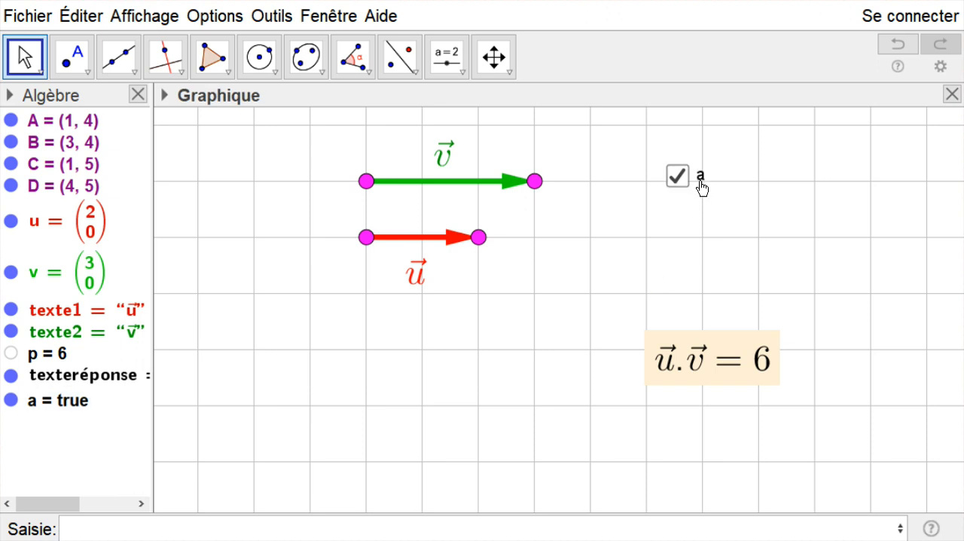
right_click(700, 183)
left_click(771, 246)
- Add the text "tu veux voir la réponse ?" and place it beside the checkbox
left_click(460, 69)
left_click(493, 141)
left_click(738, 247)
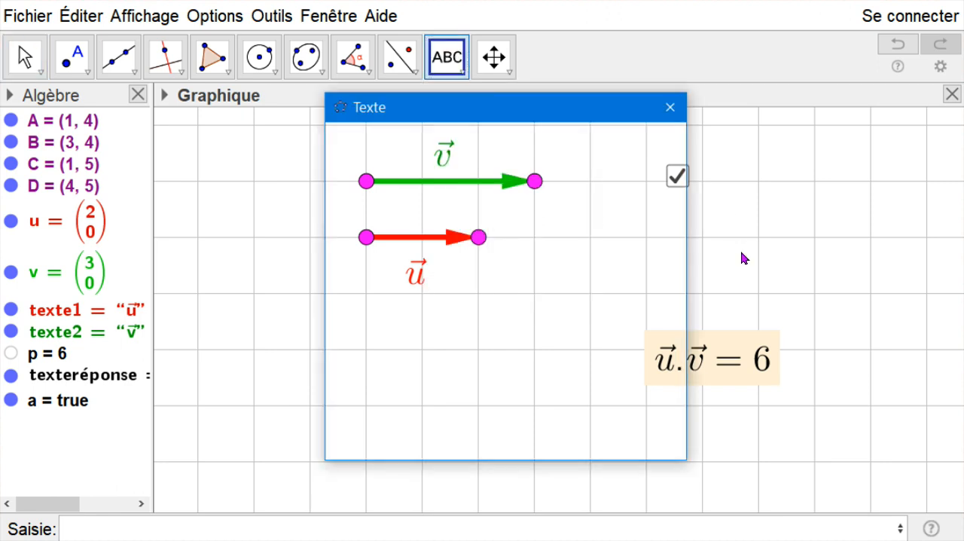
type("tu veux voir la réponse ?")
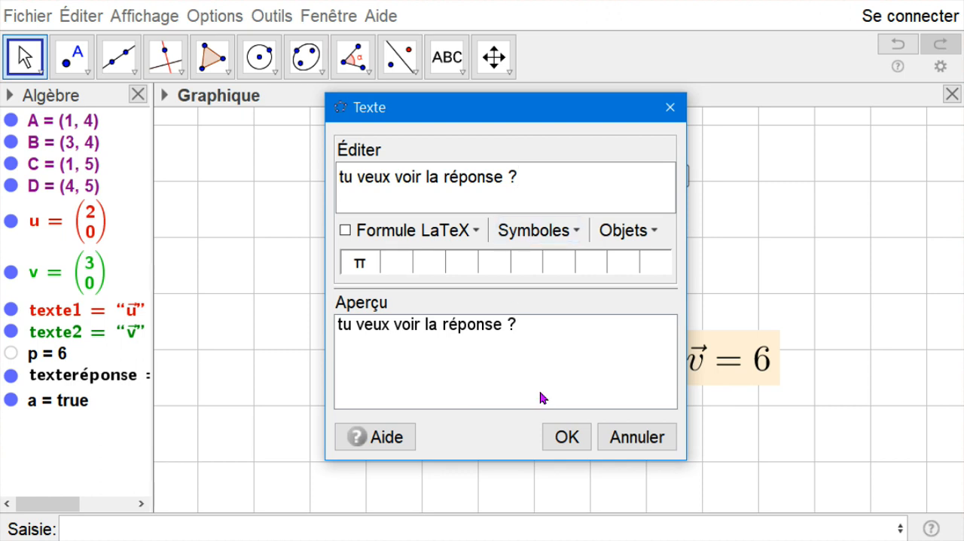
left_click(565, 436)
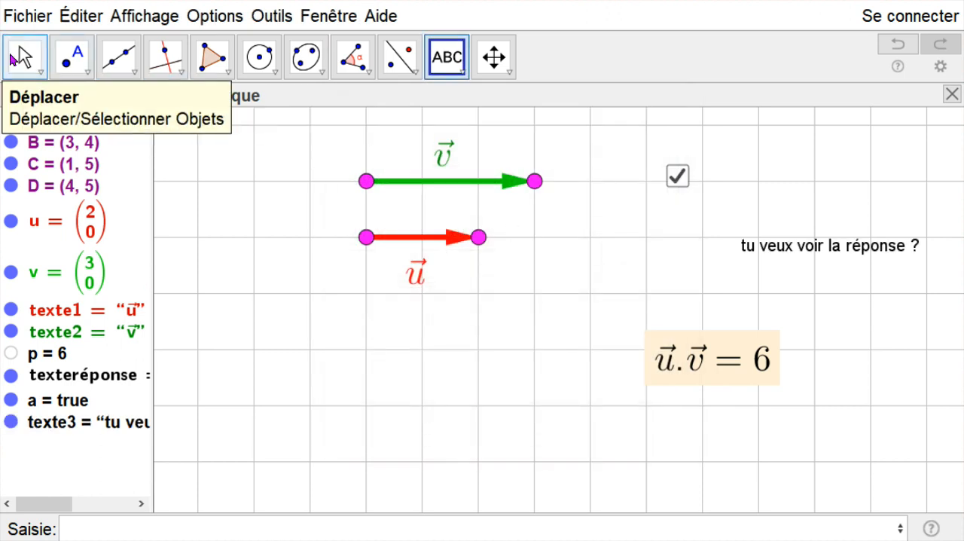
left_click(25, 56)
left_click_drag(854, 261, 821, 185)
- Set the question text's font size to Moyenne and realign the text close to the checkbox
right_click(820, 185)
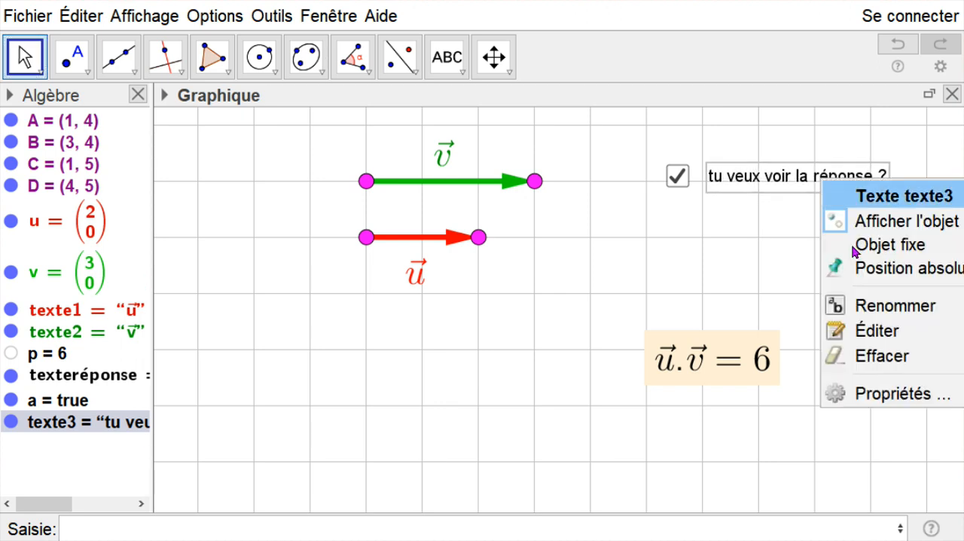
left_click(841, 395)
left_click(794, 190)
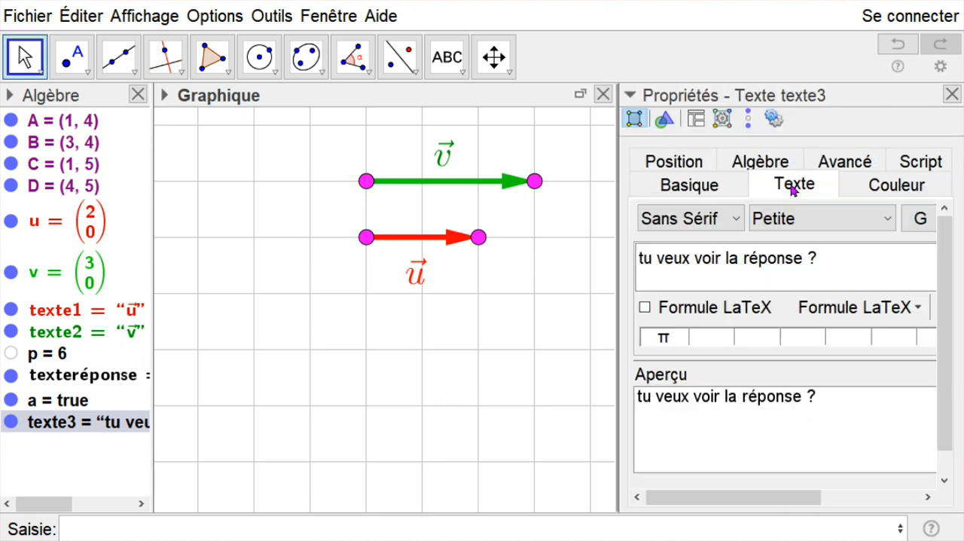
left_click(809, 223)
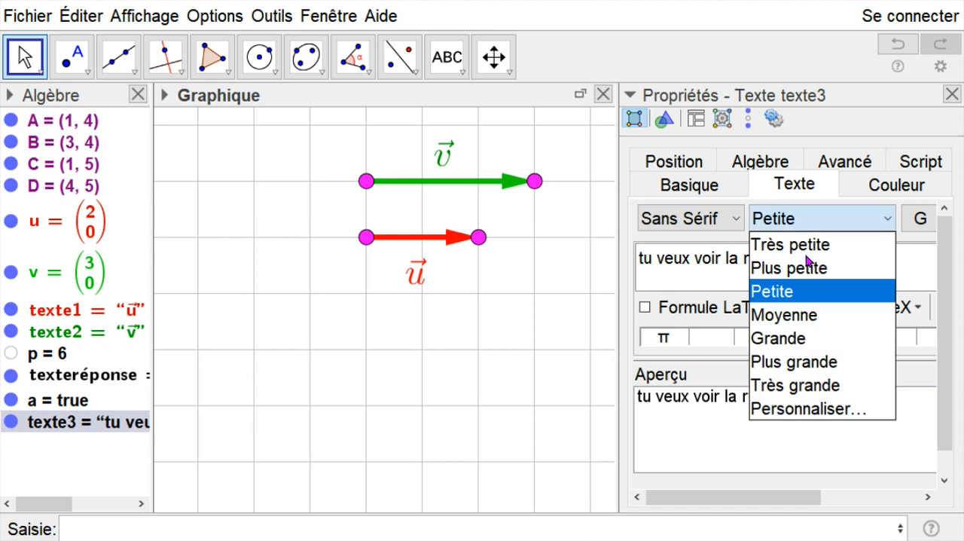
left_click(785, 314)
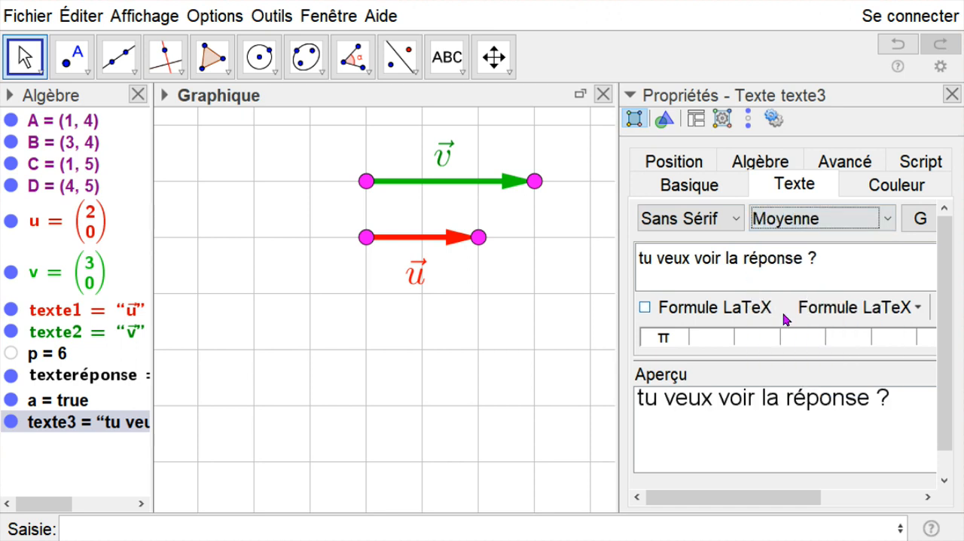
left_click(952, 94)
left_click(783, 218)
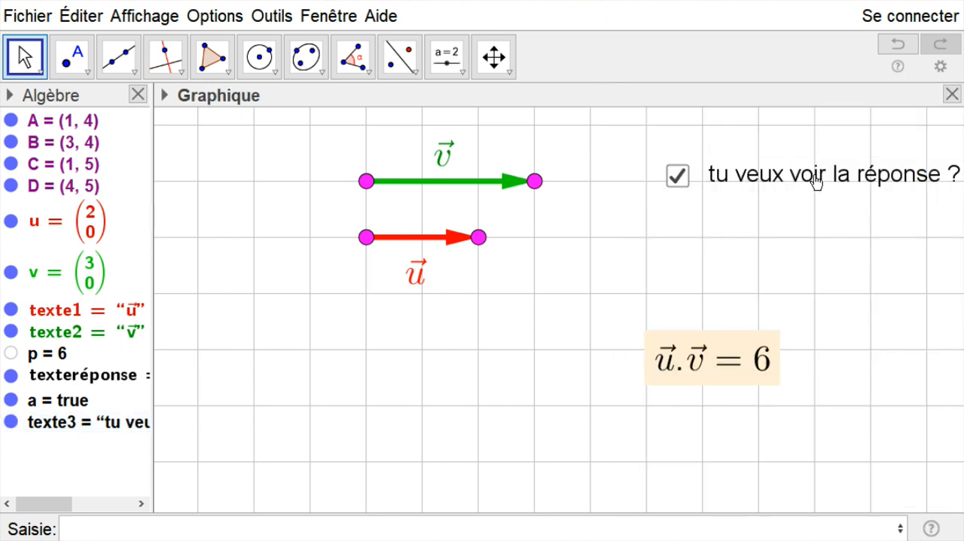
left_click(817, 176)
left_click_drag(817, 175, 811, 180)
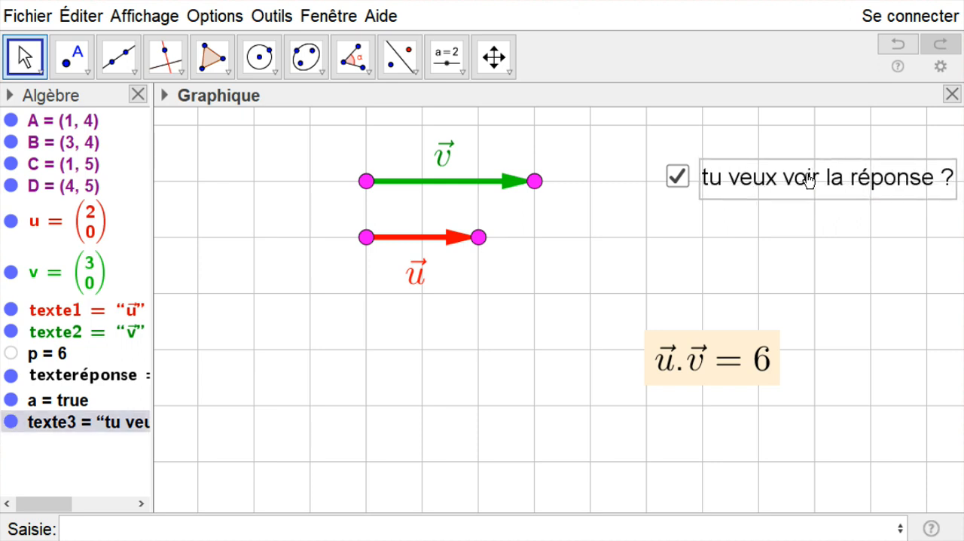
left_click(842, 243)
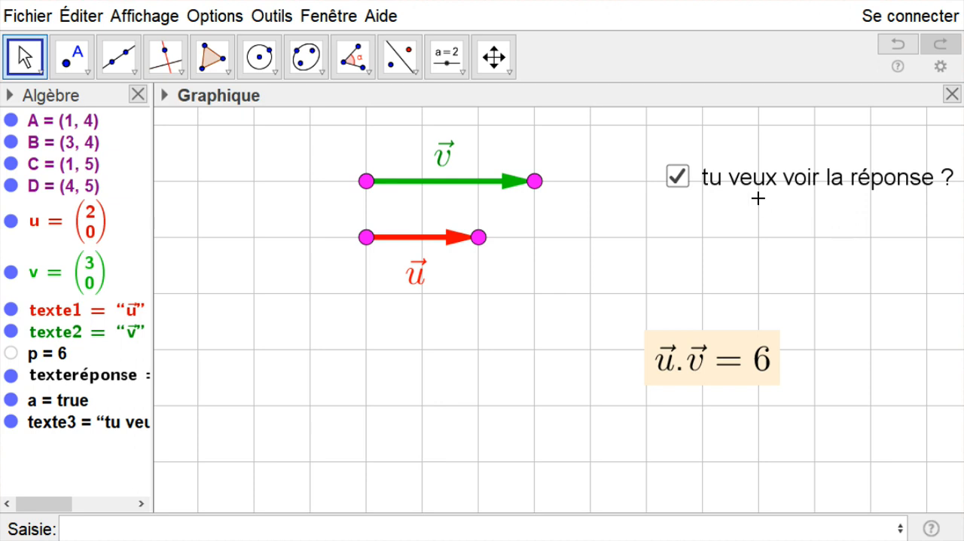
- Test the checkbox by hiding and showing the answer text
left_click(677, 175)
left_click(677, 170)
left_click(678, 171)
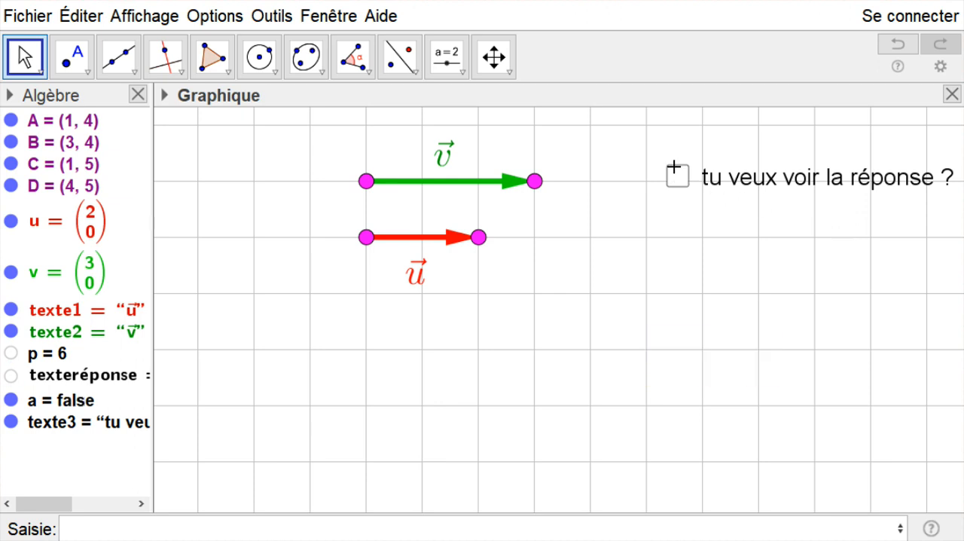
left_click(678, 171)
- Move the answer text directly beneath the question text and toggle the checkbox to check the placement
left_click(724, 359)
left_click_drag(725, 359, 783, 228)
left_click(683, 280)
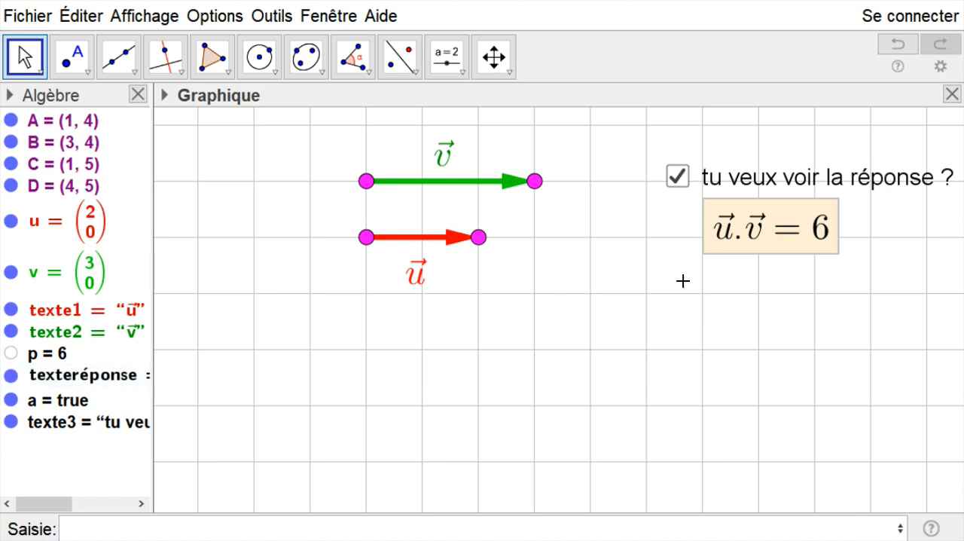
left_click(678, 176)
left_click(678, 176)
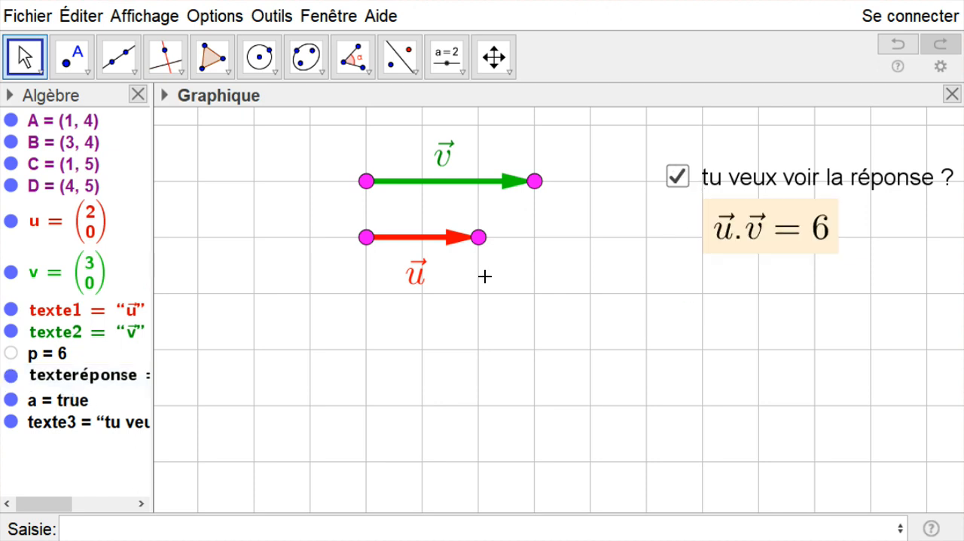
- Nudge the label of vector u slightly lower and hide the answer text
mouse_move(415, 284)
left_mouse_down()
mouse_move(292, 308)
mouse_move(450, 276)
mouse_move(417, 280)
left_mouse_up()
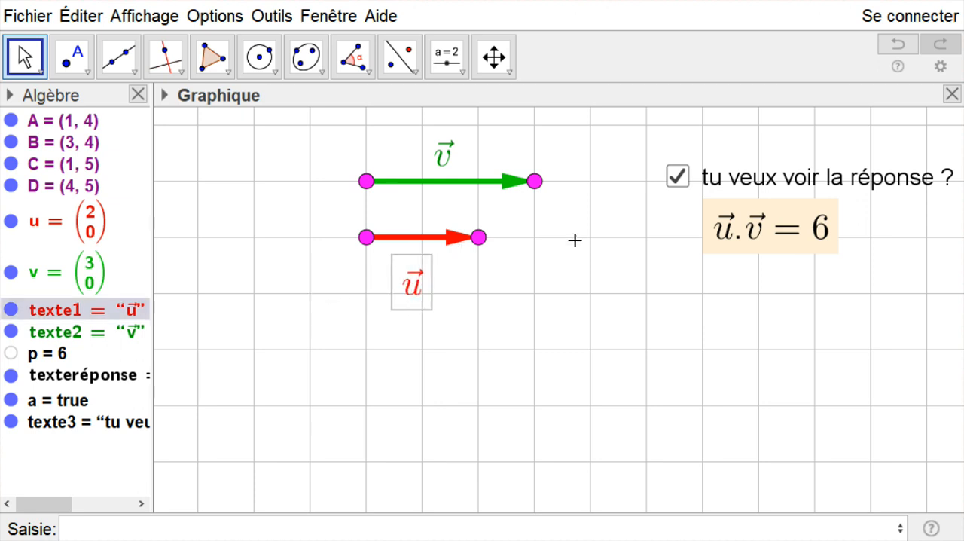
left_click(672, 184)
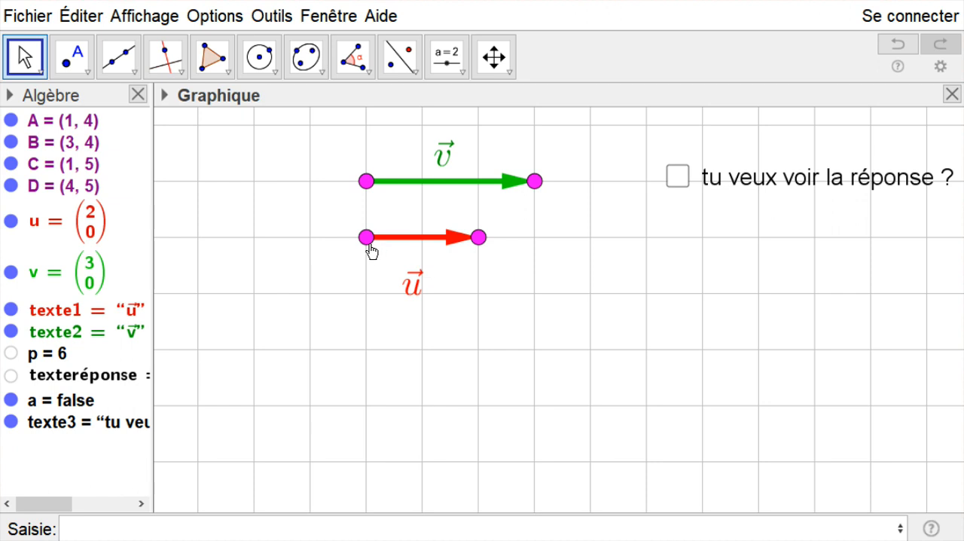
- Move the endpoints of vector u to A (4, 2) and B (0, 2), and place its label just above it
left_click_drag(363, 237, 532, 350)
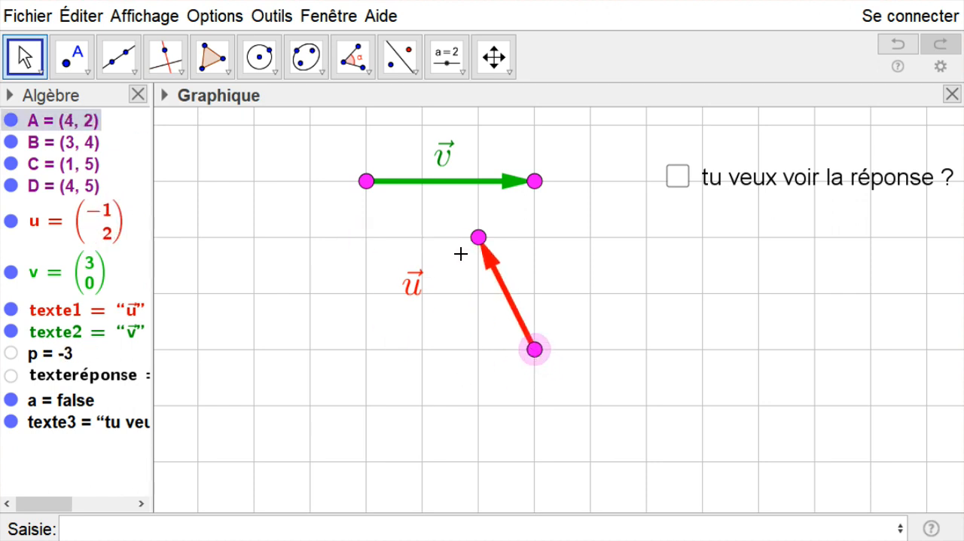
left_click_drag(480, 243, 311, 349)
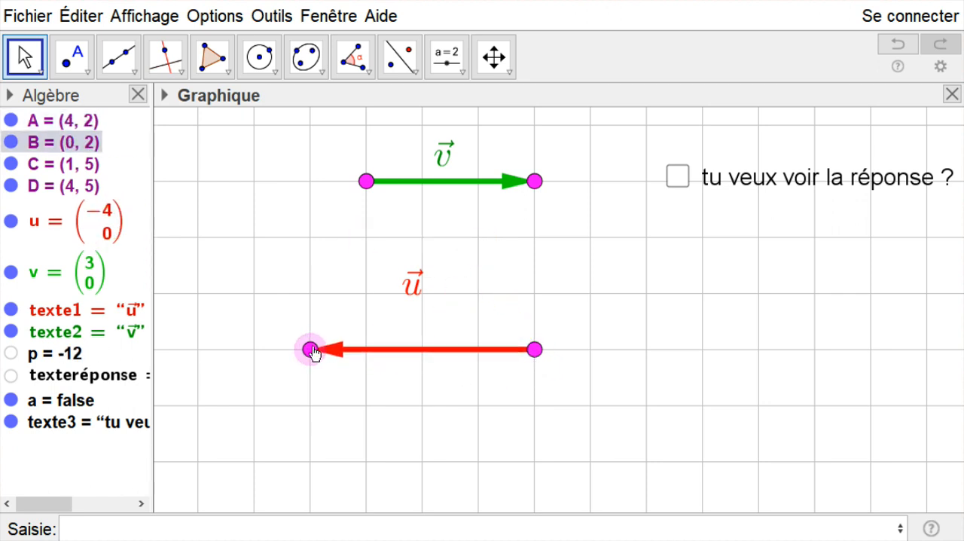
left_click_drag(407, 291, 383, 323)
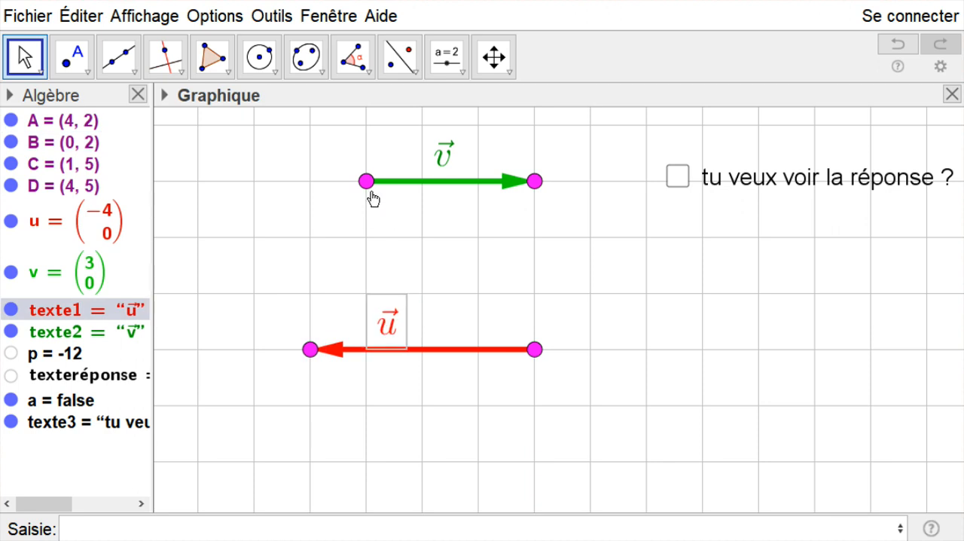
- Move the endpoints of vector v to C (2, 4) and D (4, 4), and place its label just above it
left_click_drag(366, 182, 423, 237)
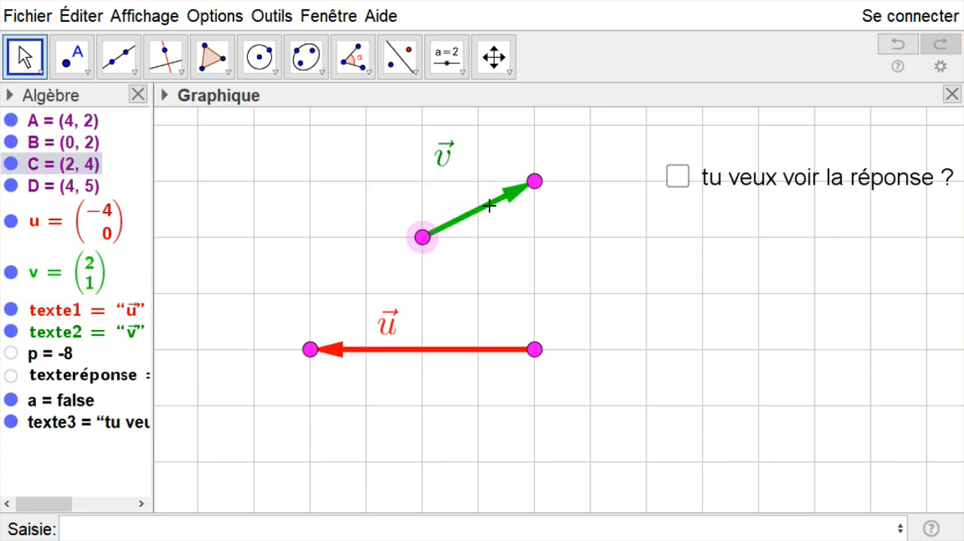
left_click_drag(532, 188, 533, 244)
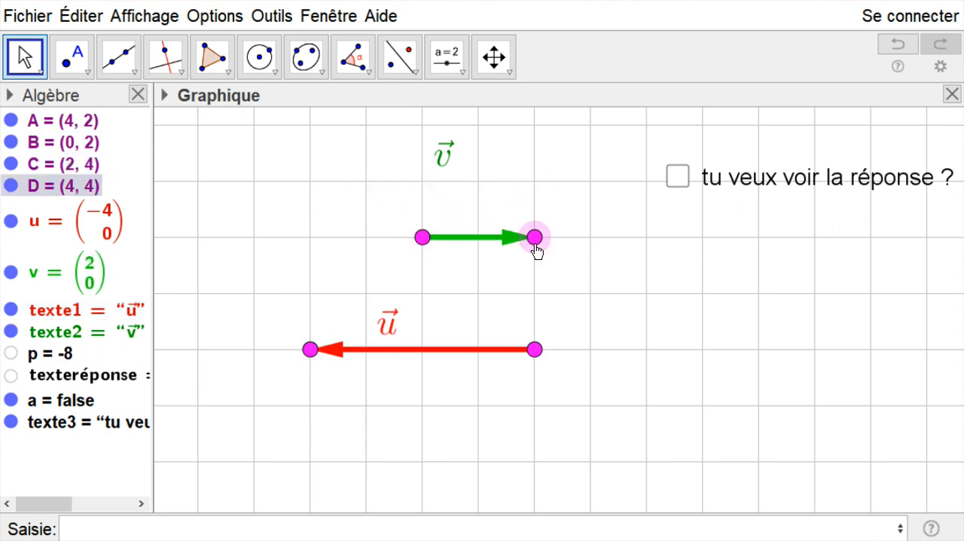
left_click(444, 164)
left_click_drag(444, 164, 476, 217)
left_click(531, 190)
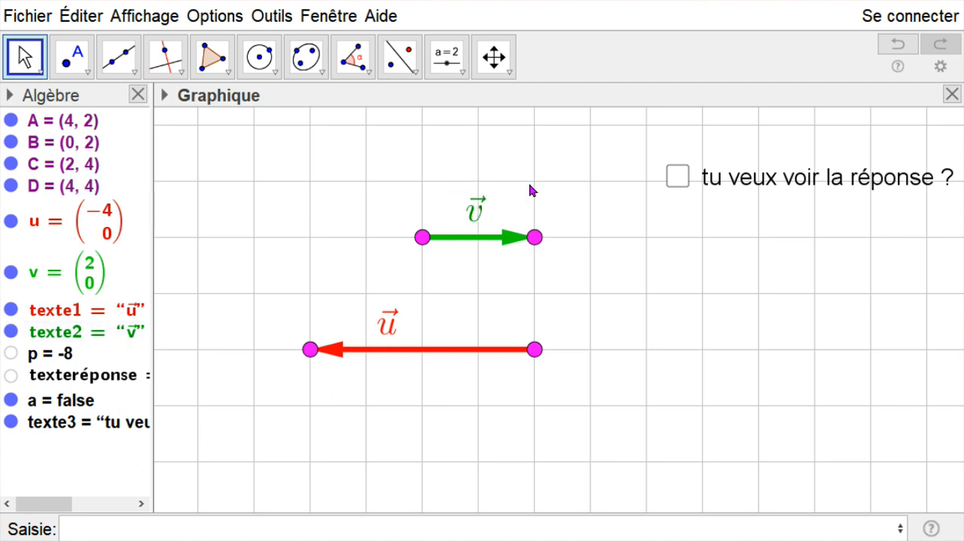
- Centre the label of vector u above its arrow, and toggle the checkbox on and off to check the answer text
left_click_drag(393, 330, 421, 325)
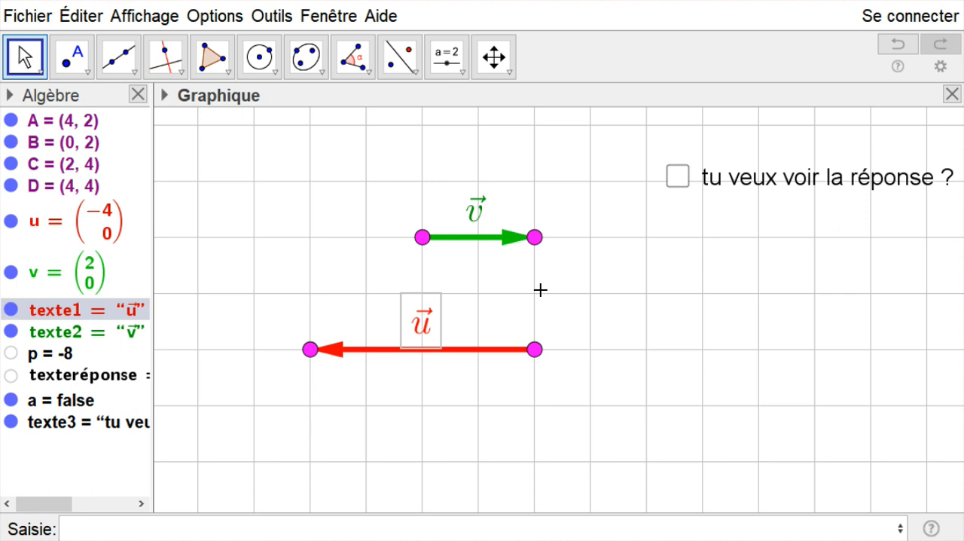
left_click(669, 311)
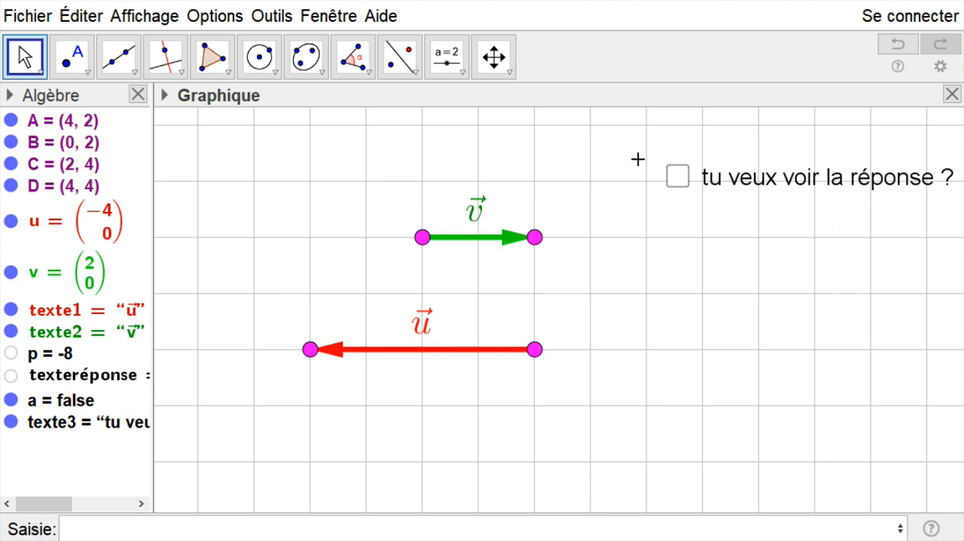
left_click(676, 178)
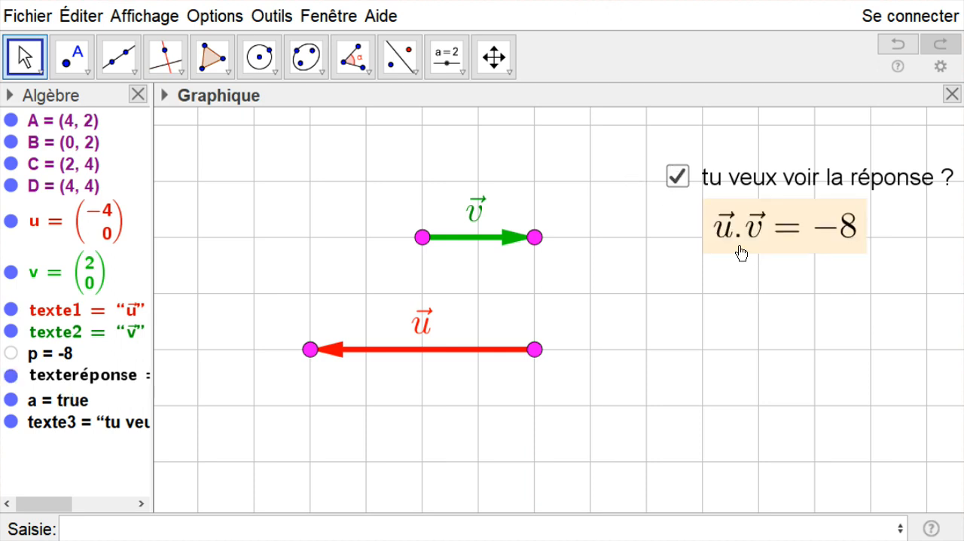
left_click(674, 173)
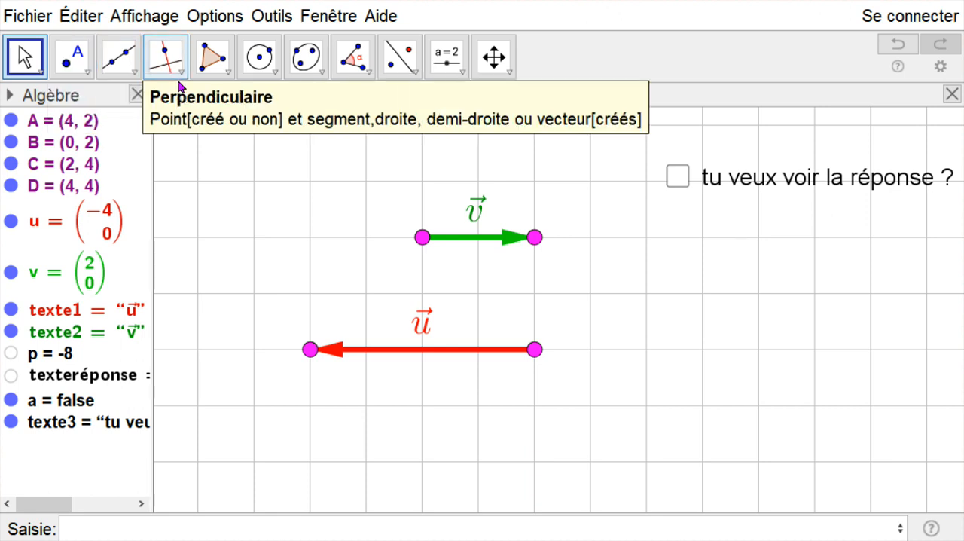
- Draw connected segments from (5, 0) to (5, 1), (6, 1) and (6, 2) to start a staircase outline
left_click(133, 73)
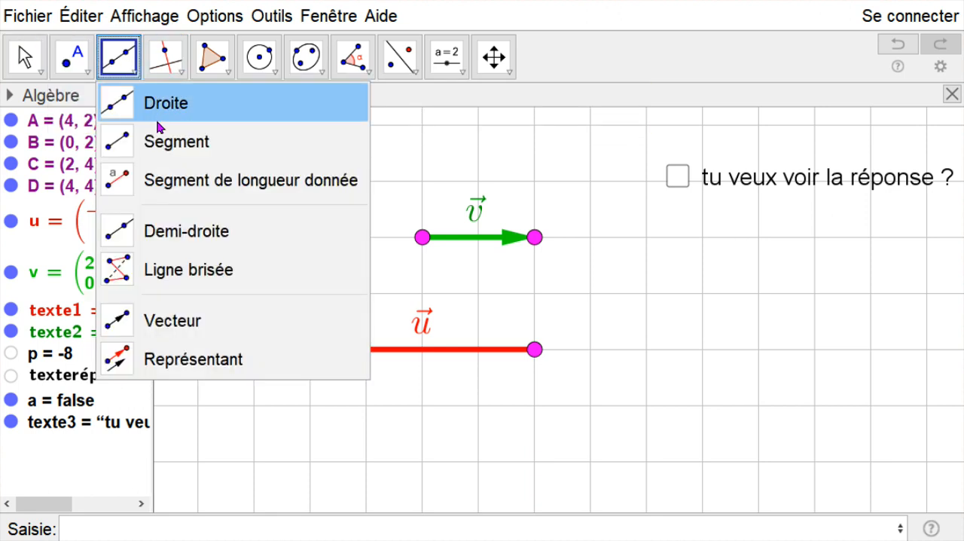
left_click(174, 146)
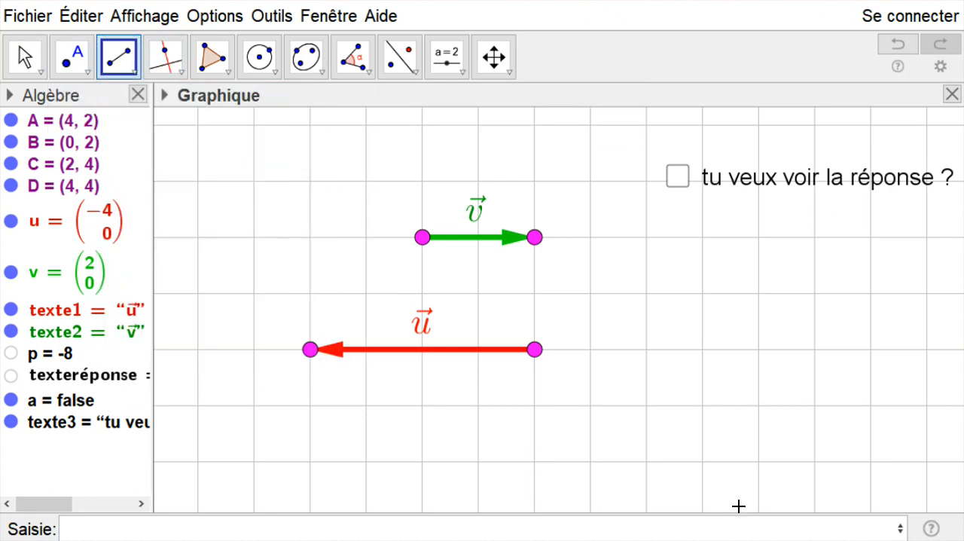
left_click(588, 460)
left_click(589, 406)
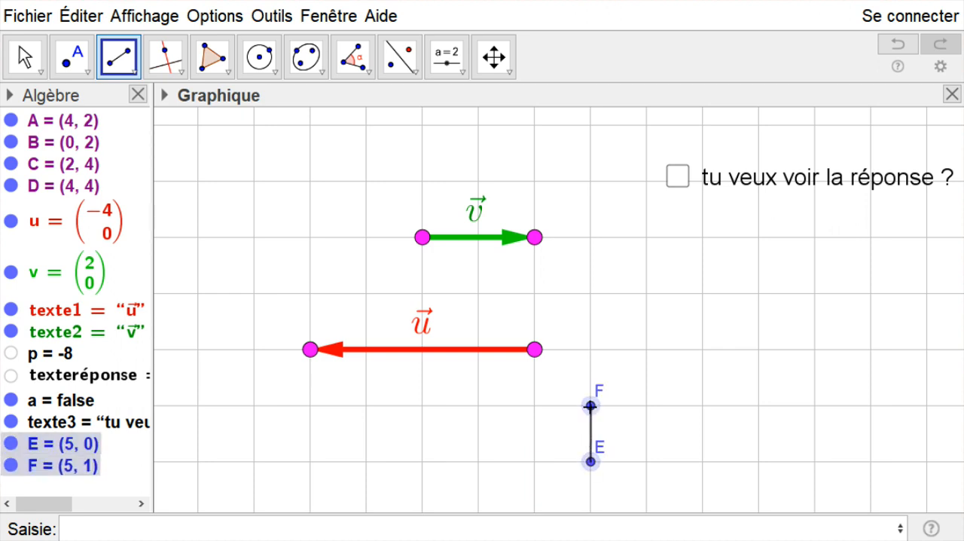
left_click(591, 406)
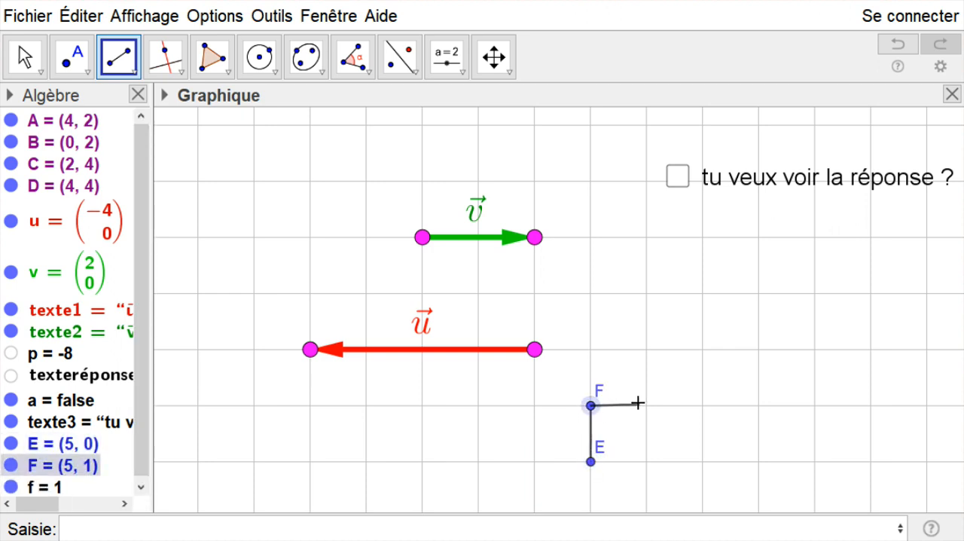
left_click(646, 406)
left_click(646, 406)
left_click(646, 349)
- Continue the staircase outline with segments from (6, 2) through (7, 2), (7, 3), (8, 3) and (8, 0), closing it at (5, 0)
left_click(645, 350)
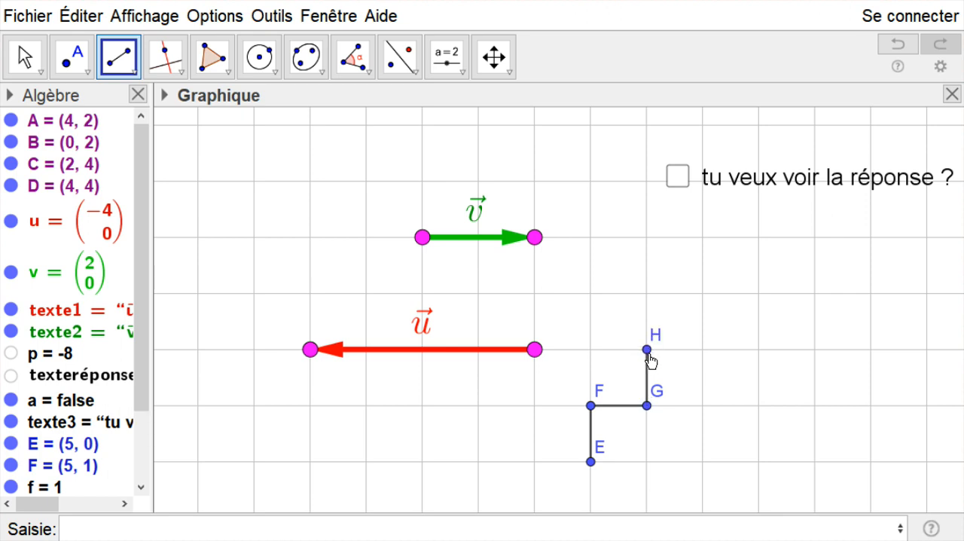
left_click(703, 349)
left_click(703, 348)
left_click(703, 293)
left_click(703, 293)
left_click(758, 293)
left_click(759, 293)
left_click(758, 460)
left_click(758, 461)
left_click(591, 460)
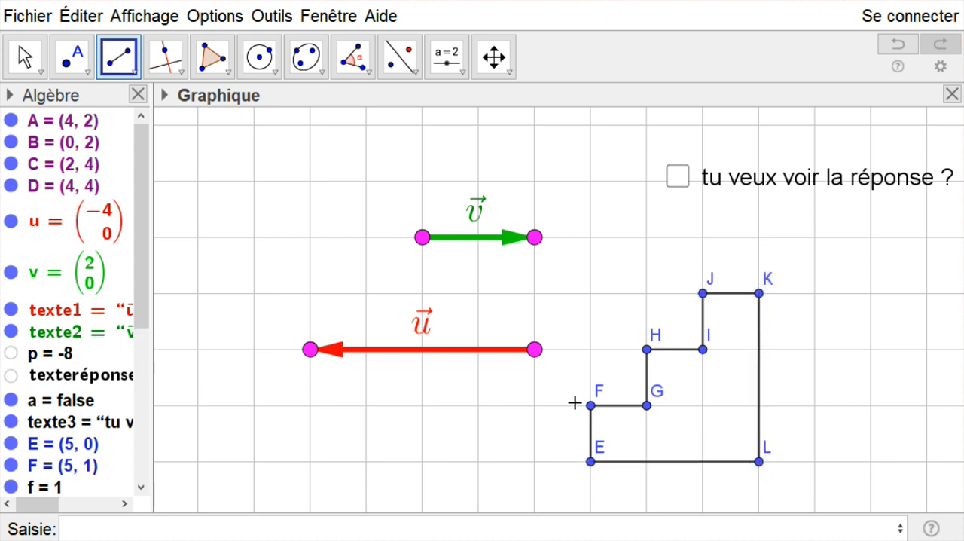
- Select the whole staircase outline and hide the labels of all its points and segments
left_click(26, 54)
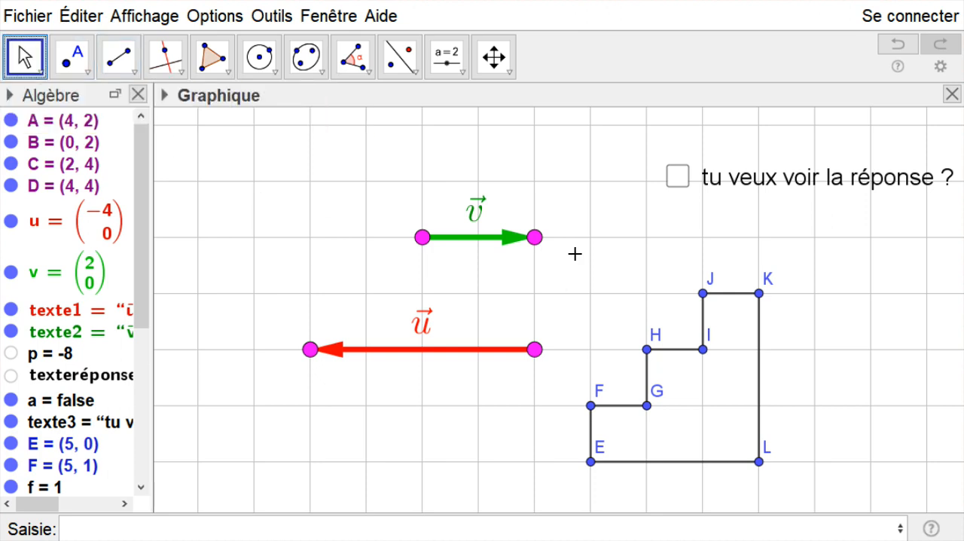
left_click_drag(576, 256, 789, 489)
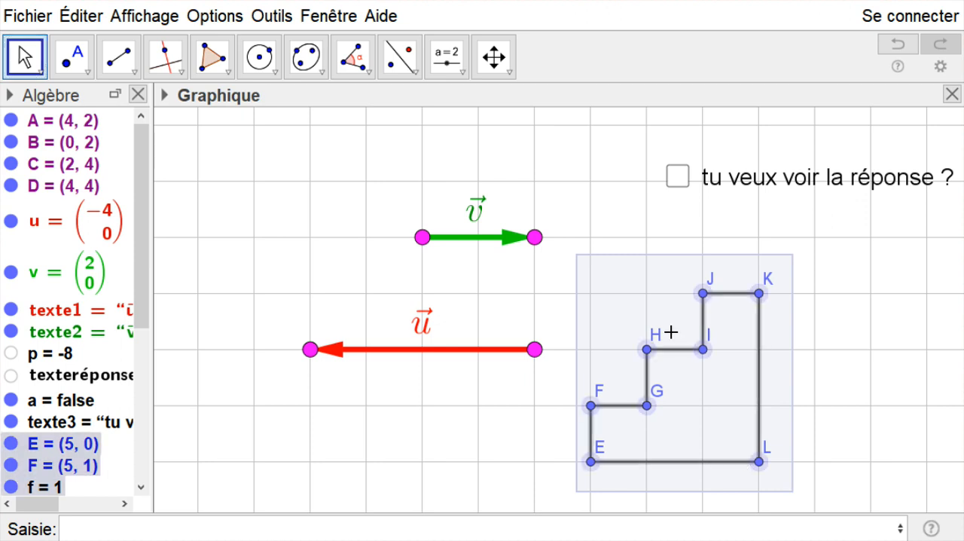
right_click(633, 280)
left_click(699, 351)
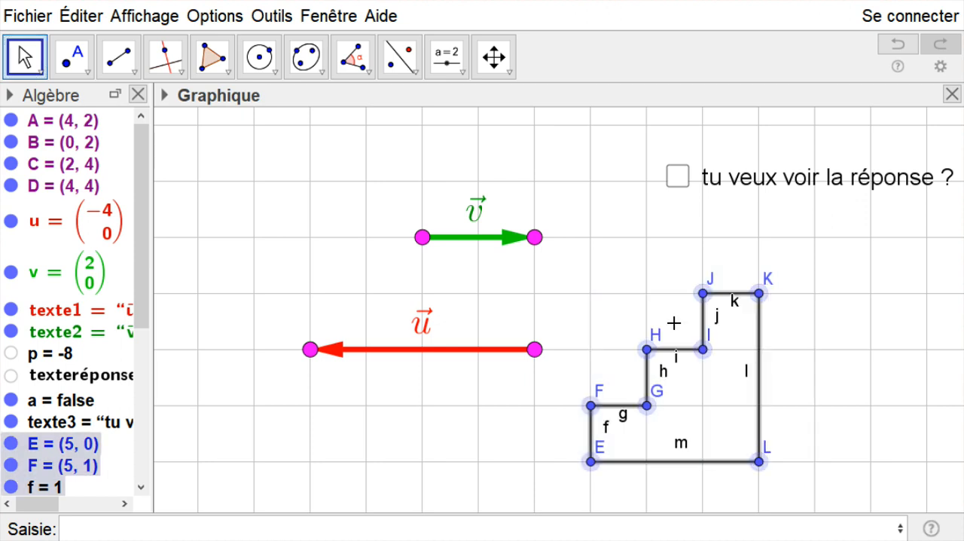
right_click(628, 281)
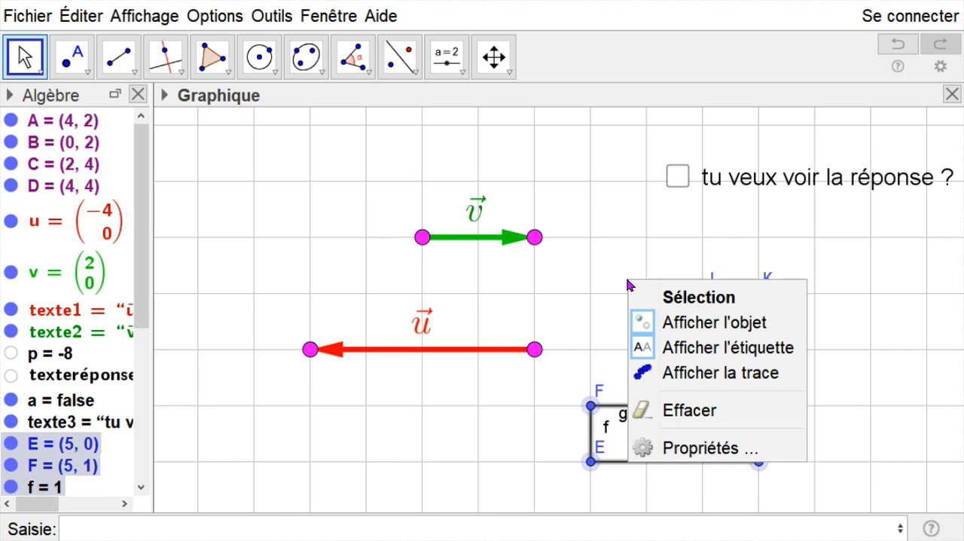
left_click(714, 349)
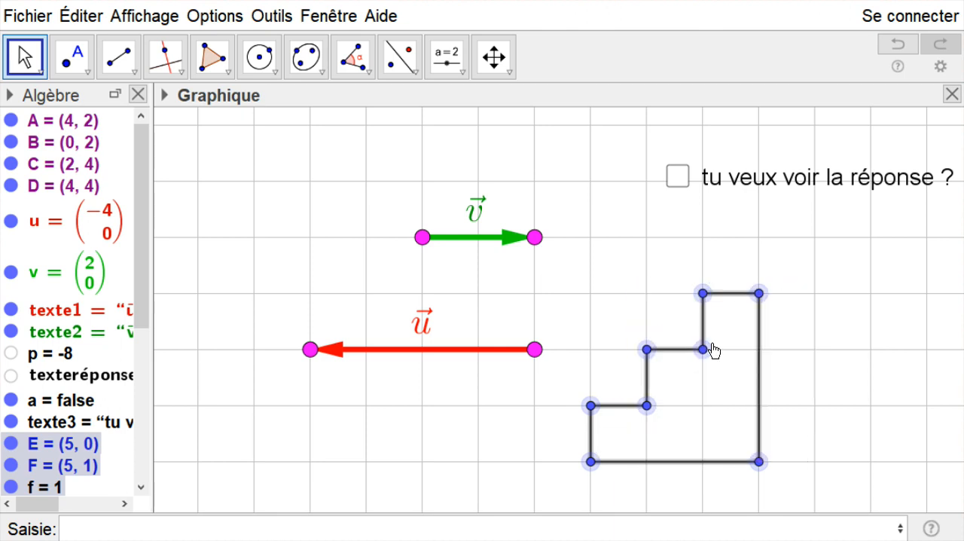
left_click(809, 352)
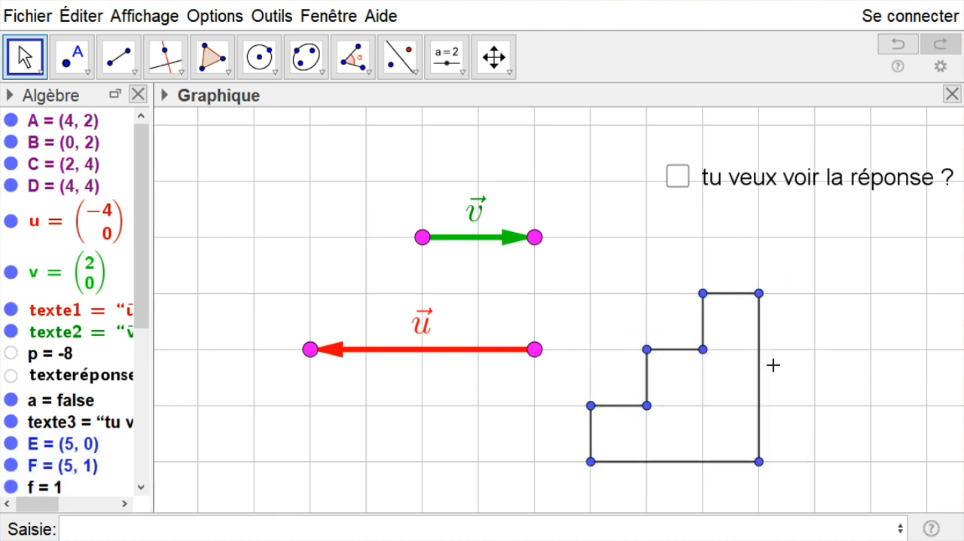
- Select the eight corner points E to L of the staircase outline together and hide them
left_click(591, 460)
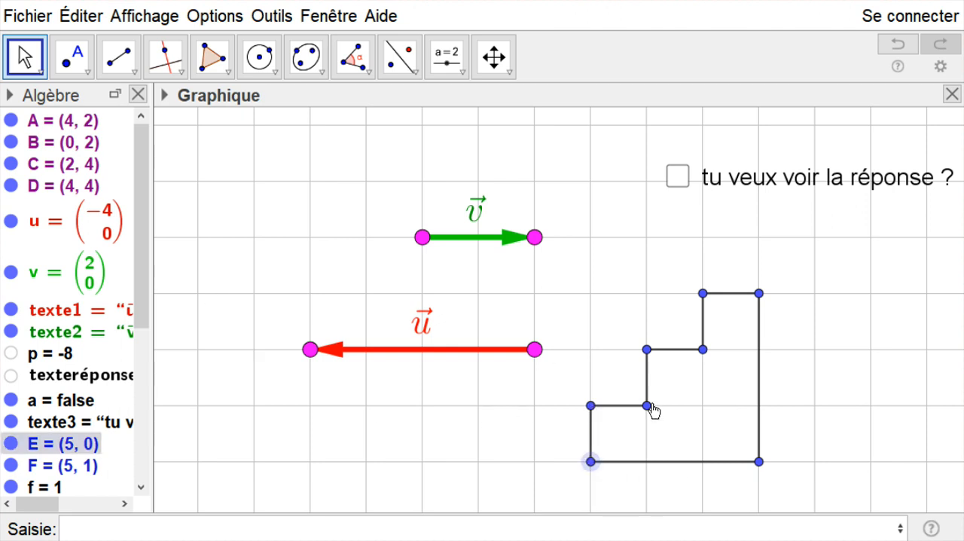
left_click(590, 405, "ctrl")
left_click(647, 405, "ctrl")
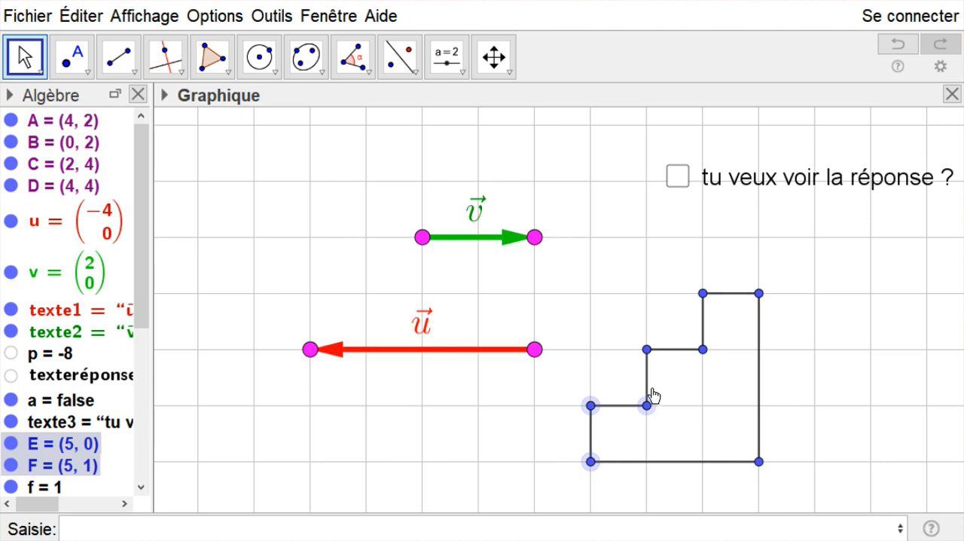
left_click(646, 348, "ctrl")
left_click_drag(142, 271, 142, 482)
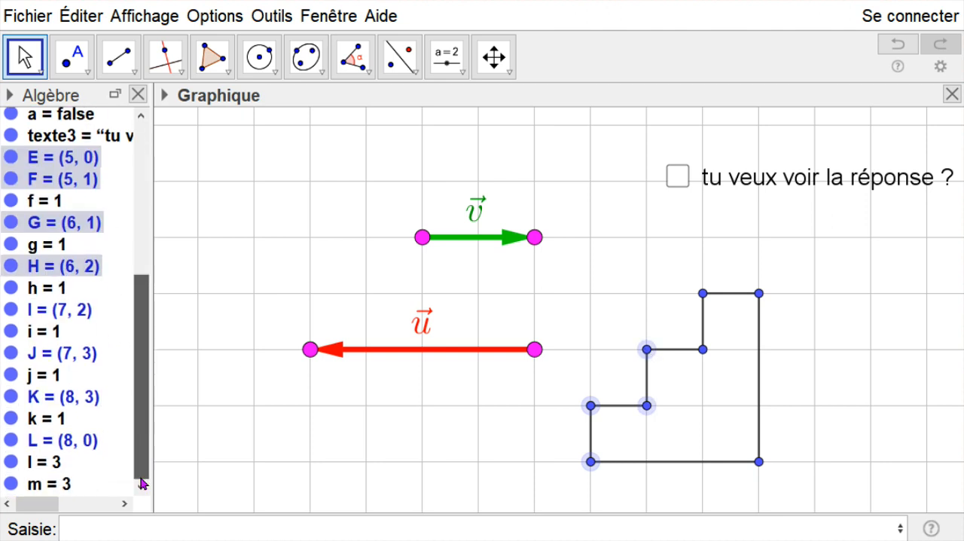
left_click(703, 348, "ctrl")
left_click(701, 293, "ctrl")
left_click(757, 294, "ctrl")
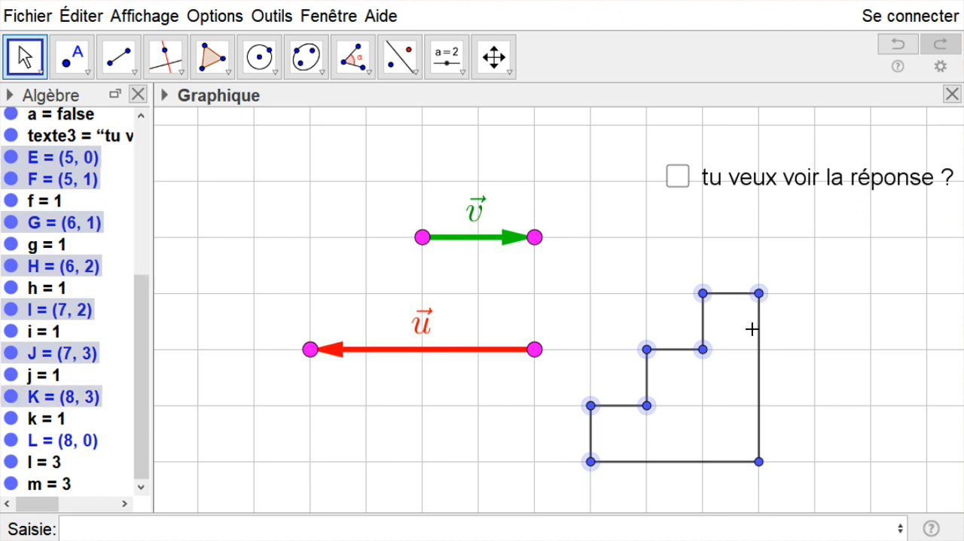
left_click(756, 458, "ctrl")
right_click(755, 457)
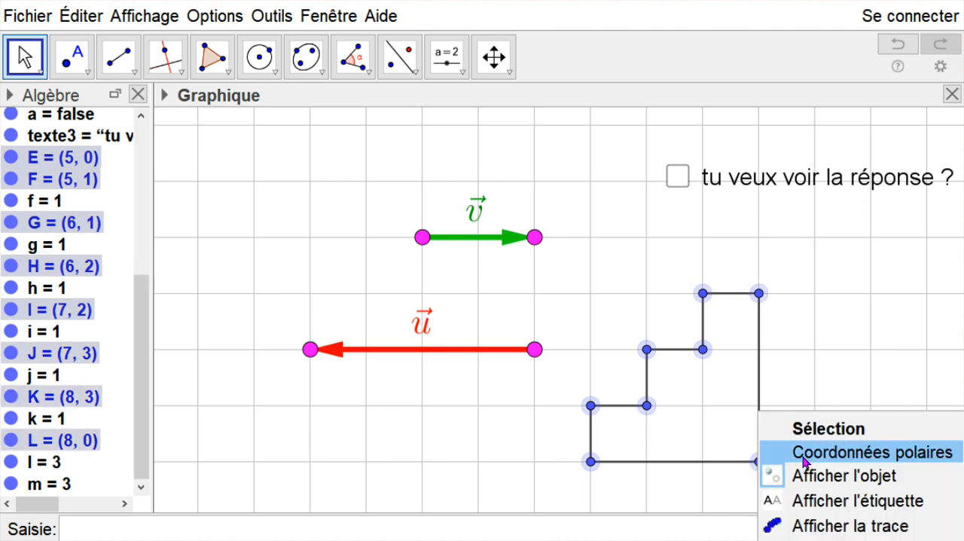
left_click(816, 478)
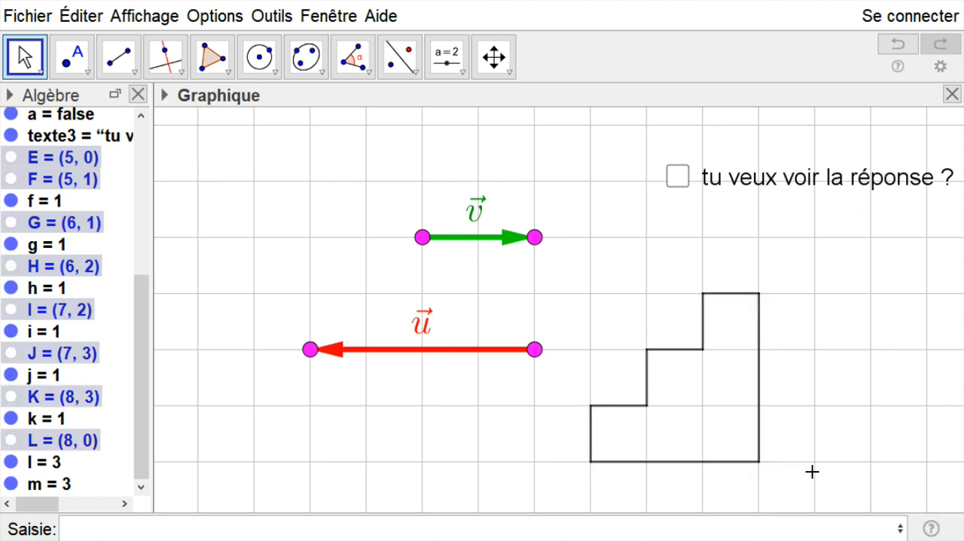
left_click(672, 278)
- Select all segments of the staircase outline and make them non-selectable in their advanced properties
left_click_drag(702, 295, 705, 303)
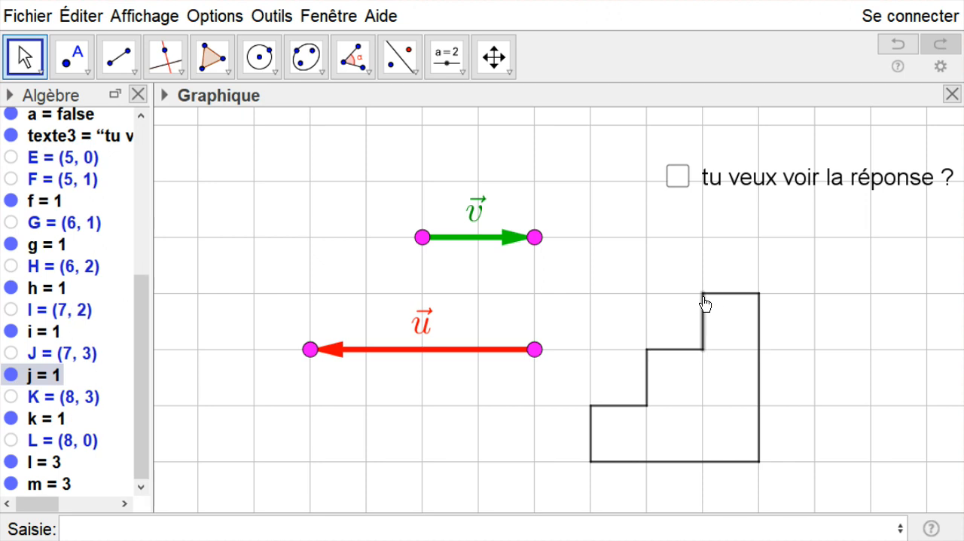
left_click(646, 265)
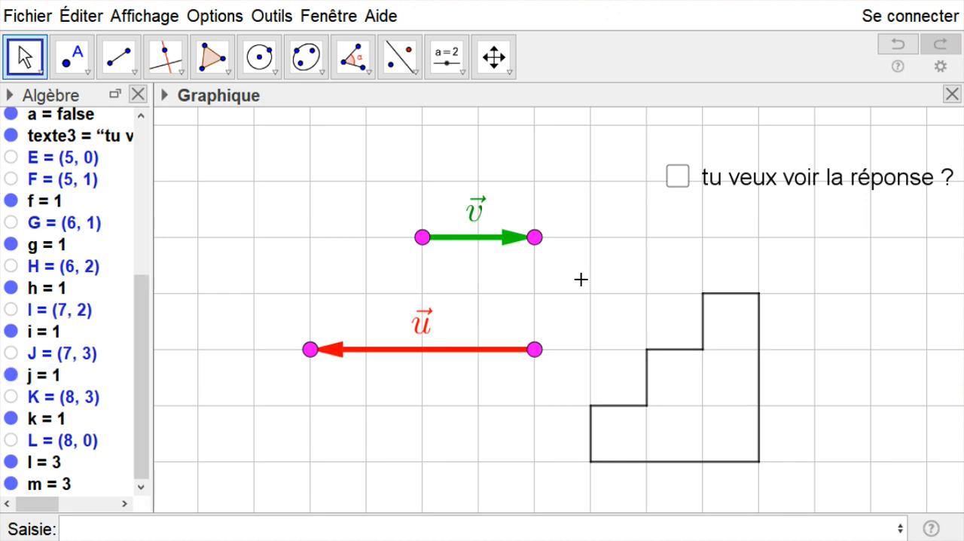
left_click_drag(563, 271, 799, 482)
right_click(618, 319)
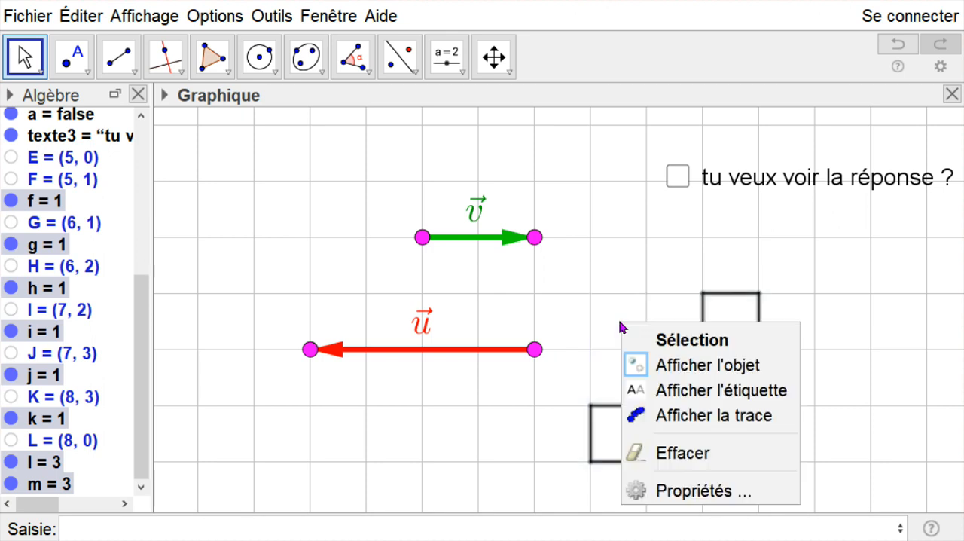
left_click(700, 489)
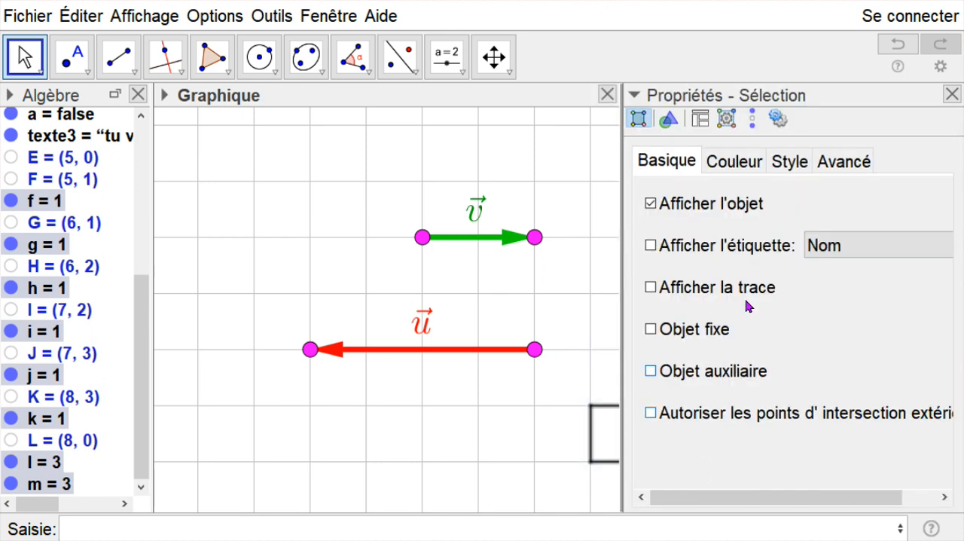
left_click(828, 161)
left_click_drag(950, 289, 950, 311)
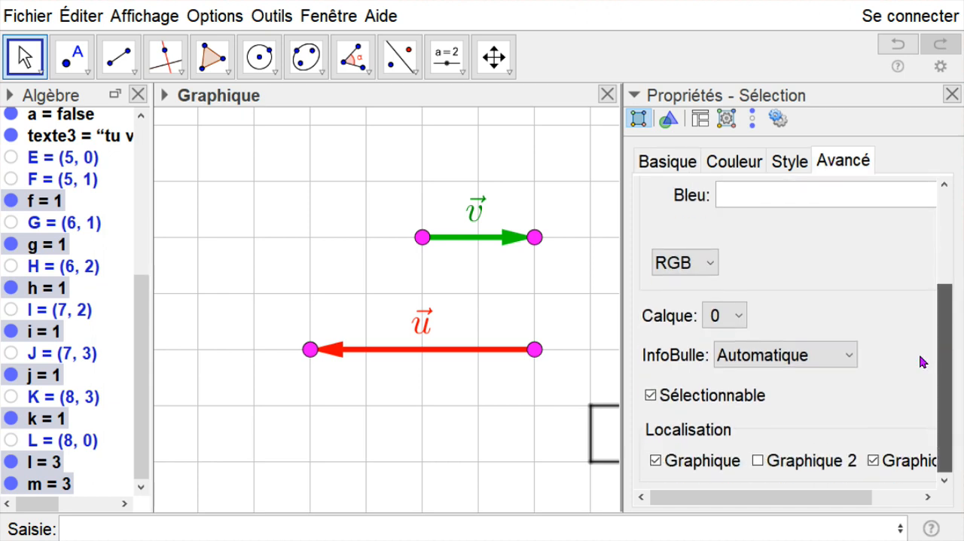
left_click(650, 396)
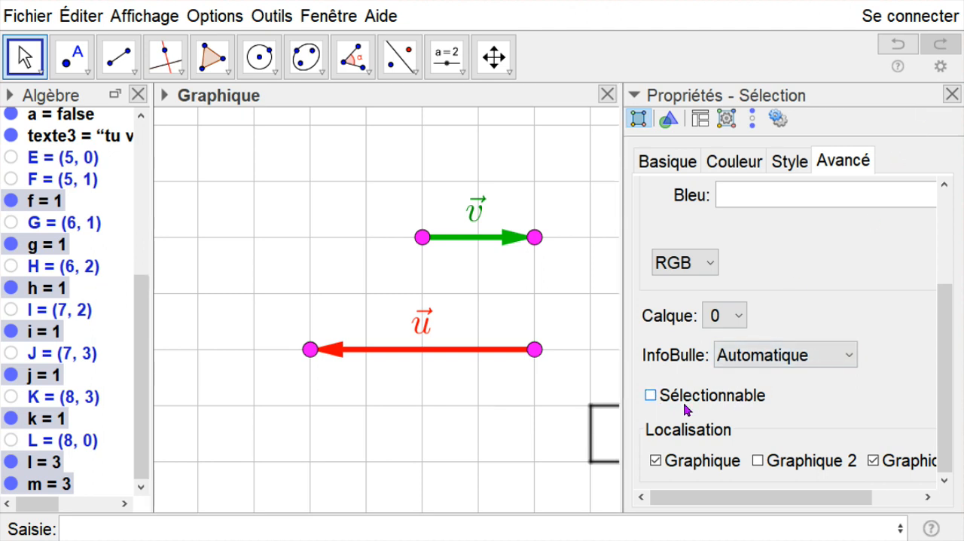
left_click(952, 94)
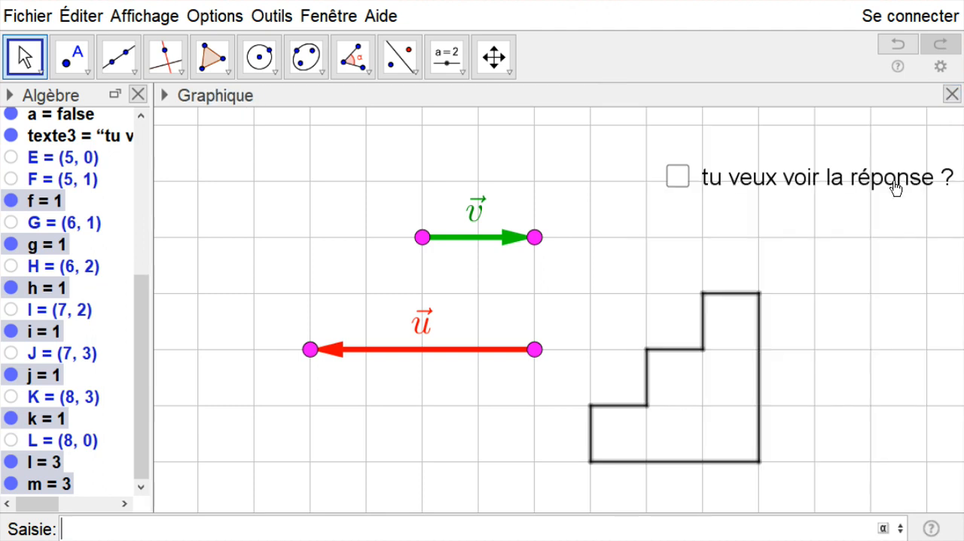
left_click(667, 373)
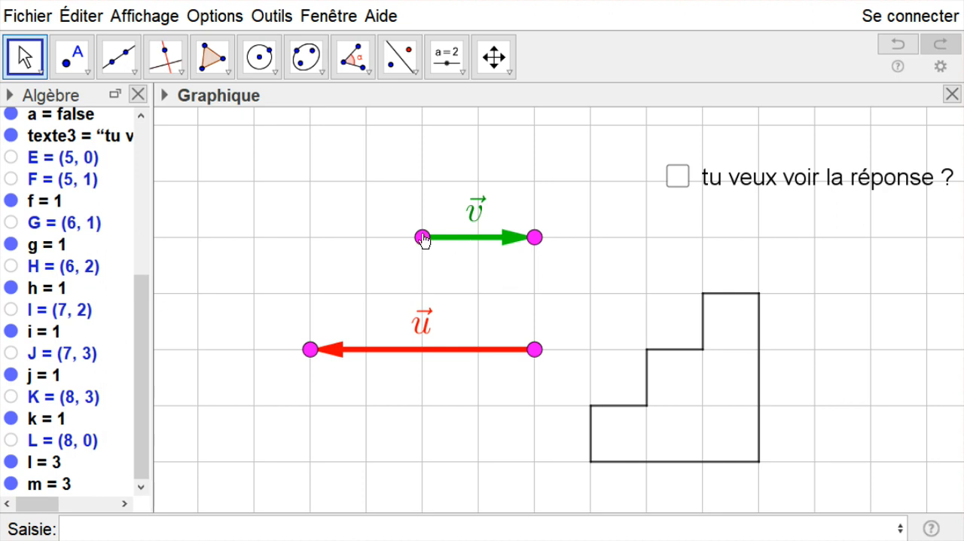
- Place vector u on the outline from (5, 0) to (5, 1), and vector v from (6, 2) to (8, 2)
left_click_drag(536, 352, 590, 461)
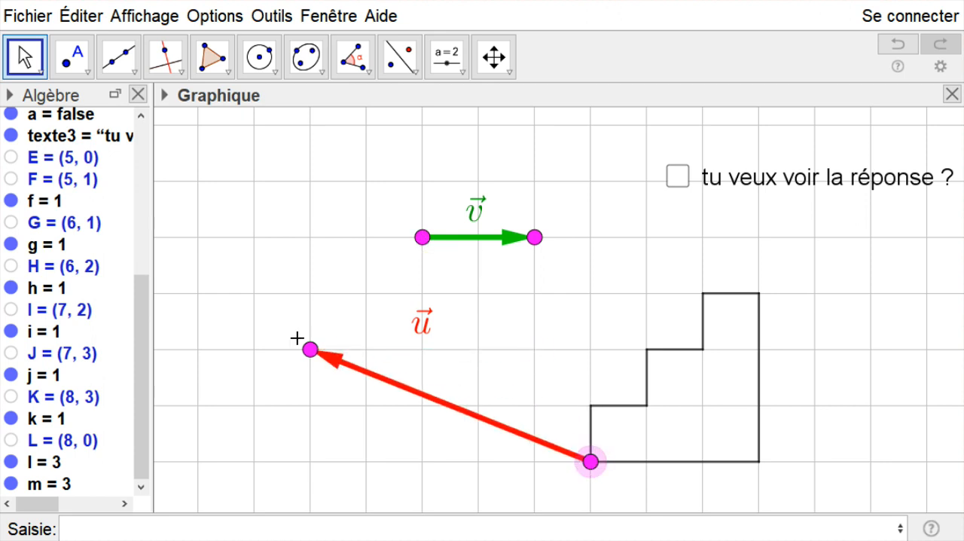
left_click_drag(310, 351, 591, 405)
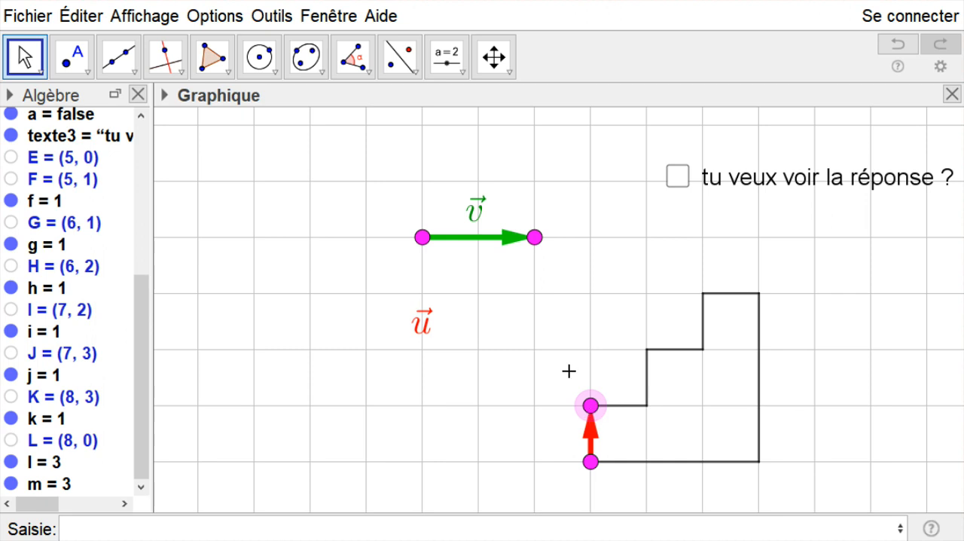
left_click_drag(423, 238, 651, 353)
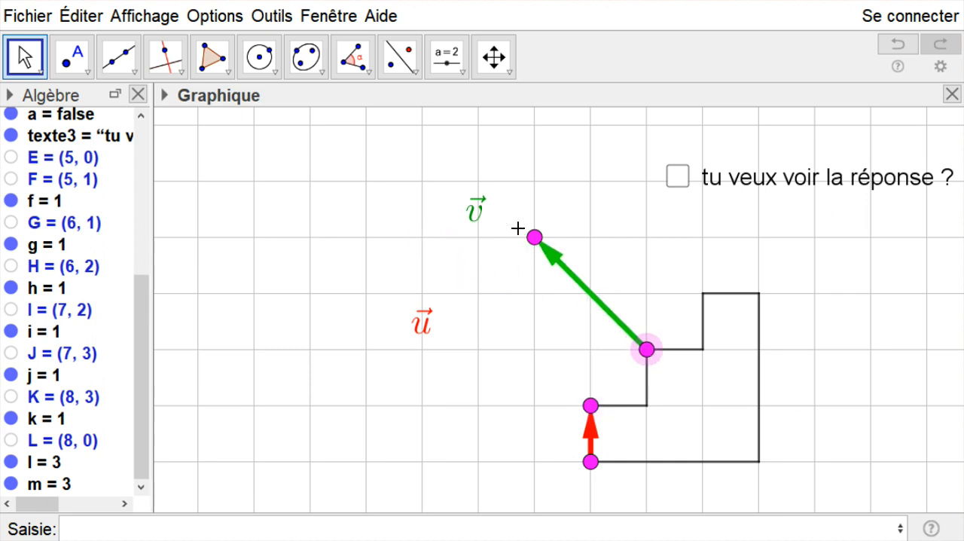
left_click_drag(535, 238, 757, 350)
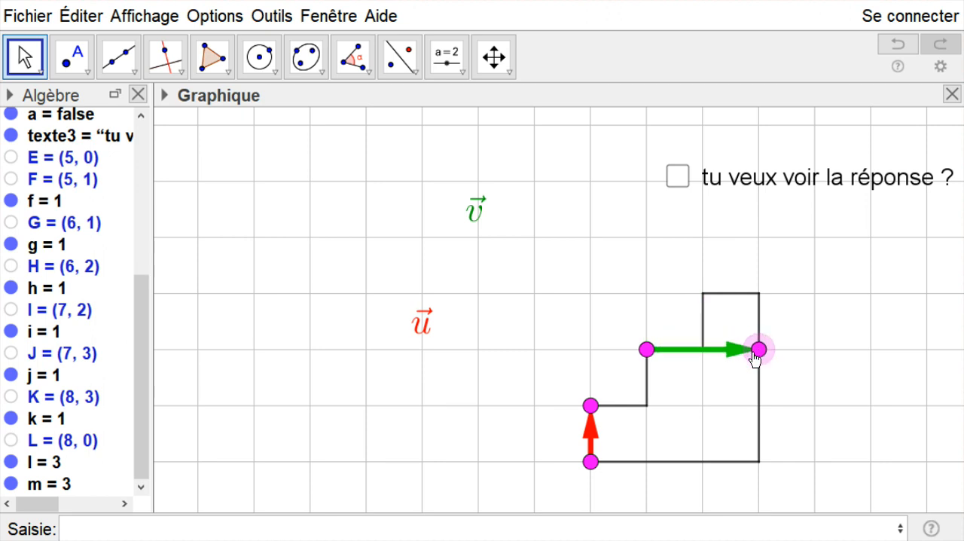
- Move the label of v just below its arrow and the label of u just left of its arrow
left_click_drag(488, 216, 720, 378)
left_click_drag(425, 331, 570, 439)
left_click(585, 222)
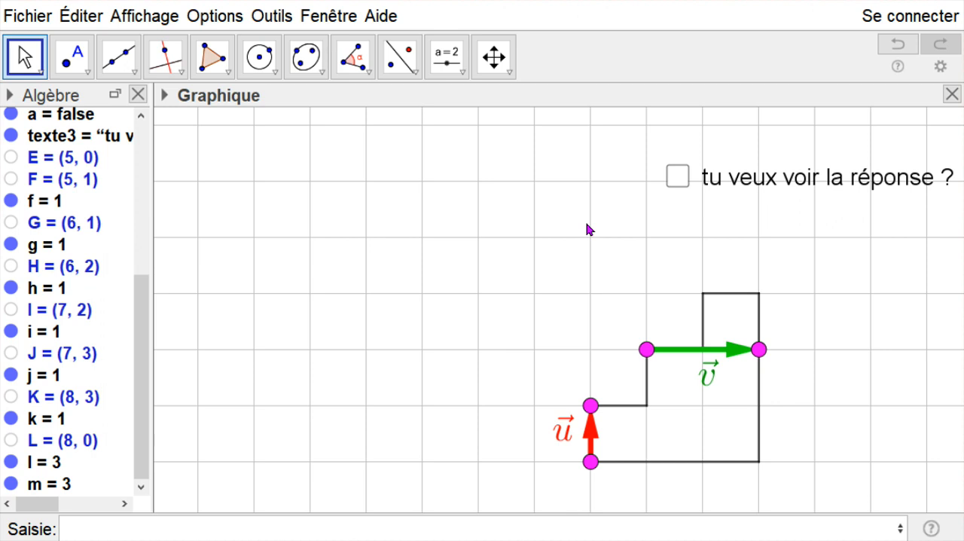
- Reveal the scalar product of u and v with the answer checkbox, and hide it again
left_click(676, 181)
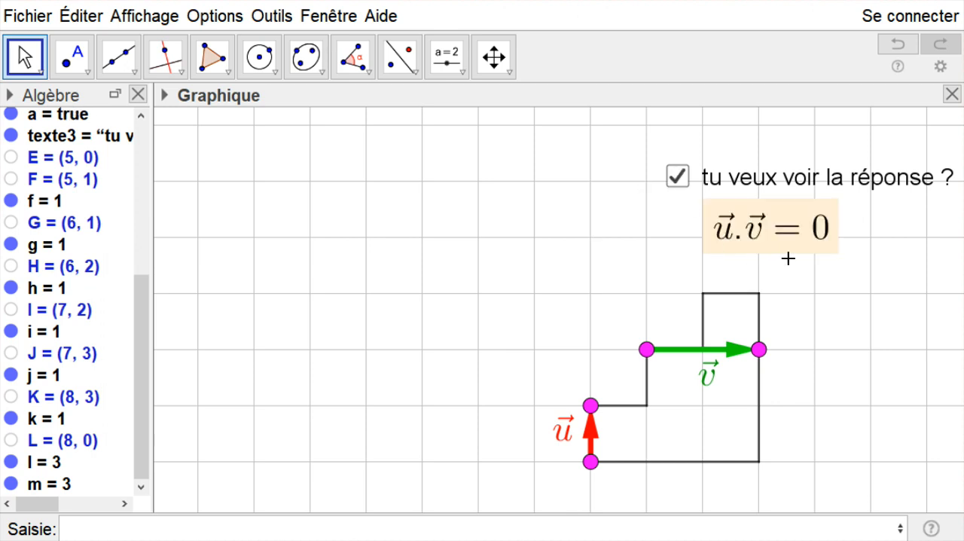
left_click(681, 180)
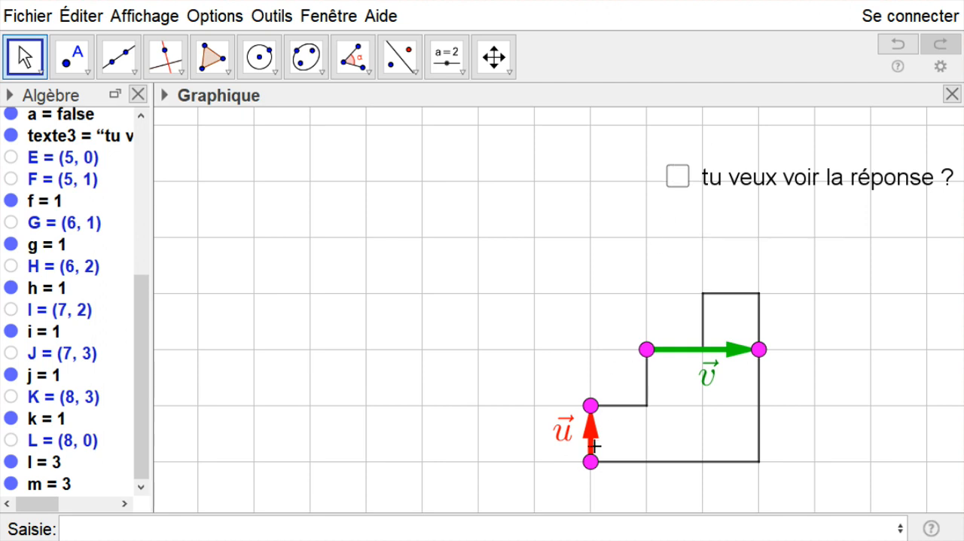
- Reposition the vectors on the staircase outline so u ends at (6, 1) and v runs from (7, 3) to (8, 0)
left_click_drag(590, 406, 648, 407)
left_click_drag(648, 356, 707, 301)
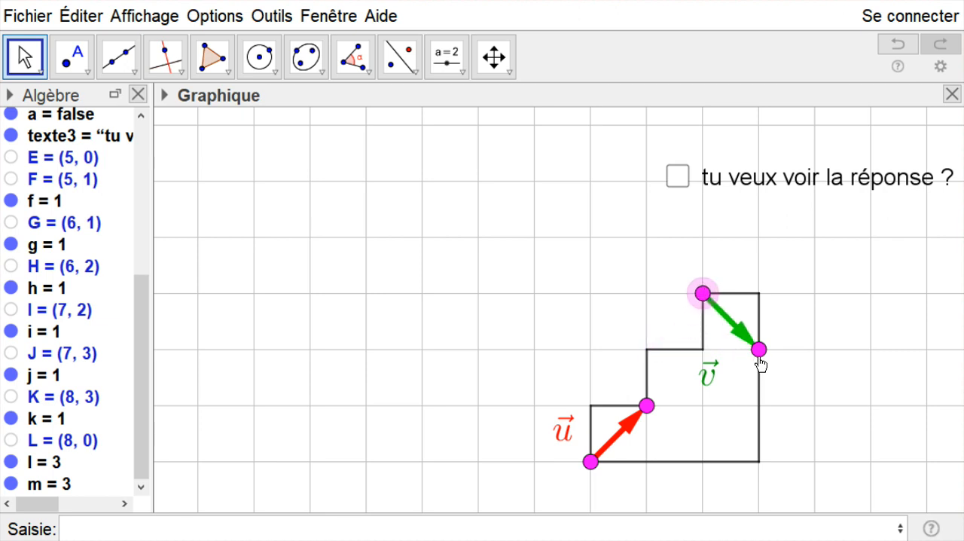
left_click_drag(757, 351, 754, 466)
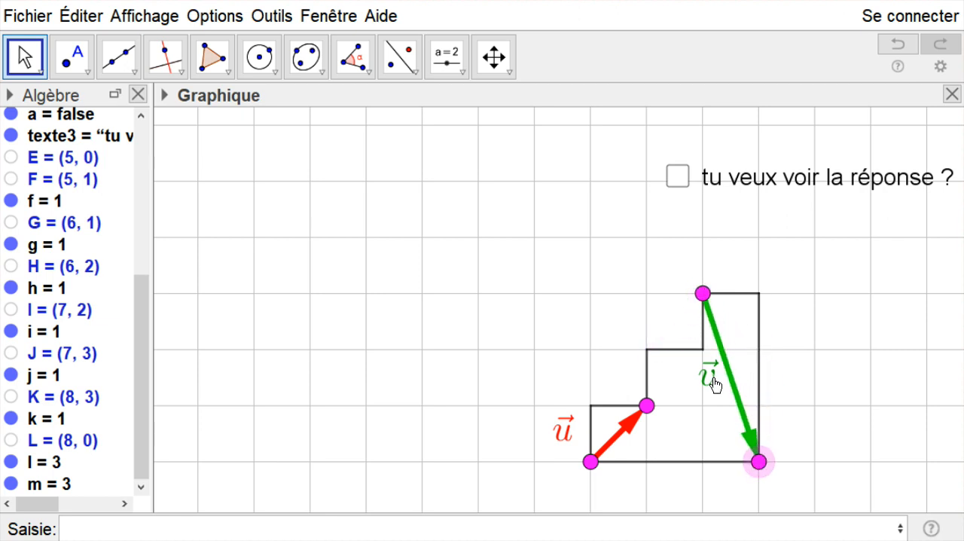
- Move the label of v just right of its arrow's upper half and raise the label of u beside its arrow
left_click_drag(709, 374, 748, 352)
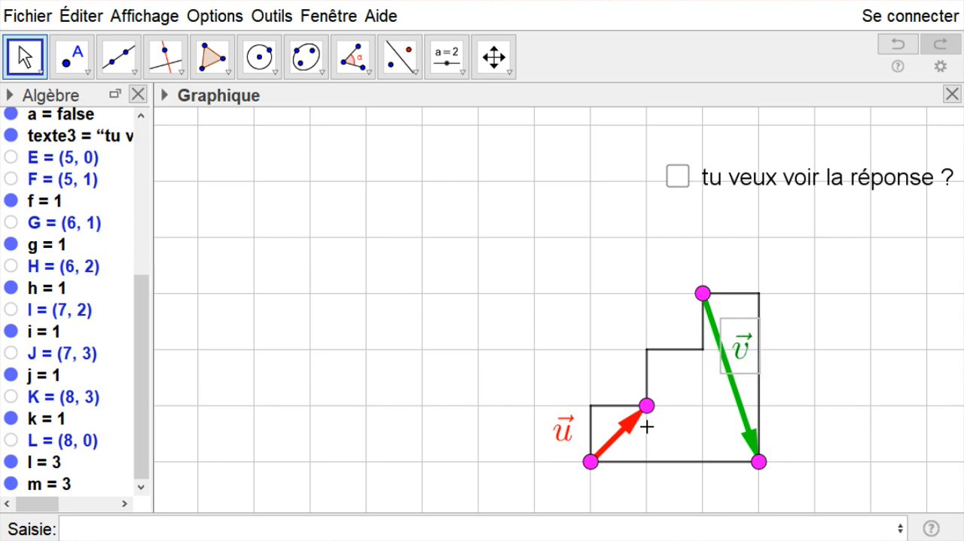
left_click_drag(568, 437, 568, 409)
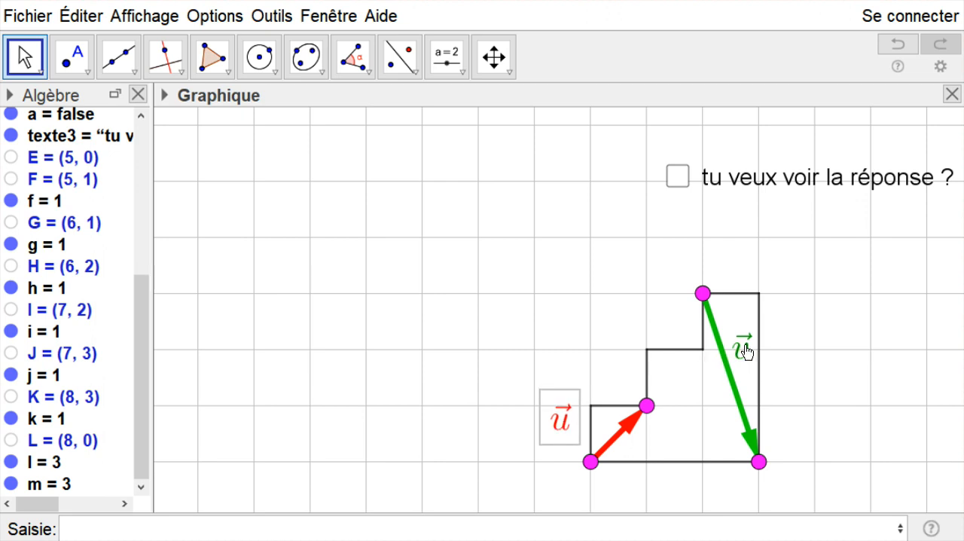
left_click_drag(745, 348, 745, 341)
left_click(812, 362)
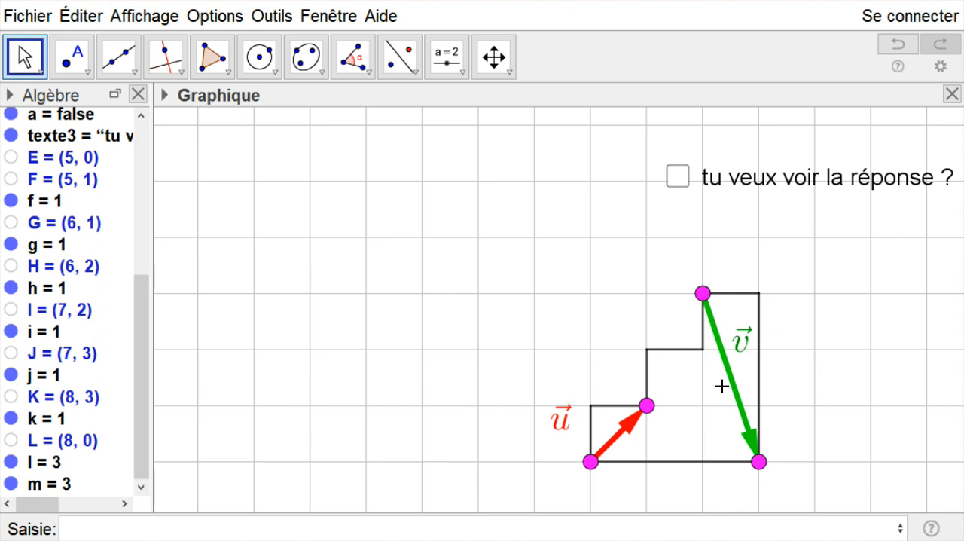
- Shift the staircase figure higher in the graphics view and realign the question text beside its checkbox
left_click_drag(852, 454, 850, 415)
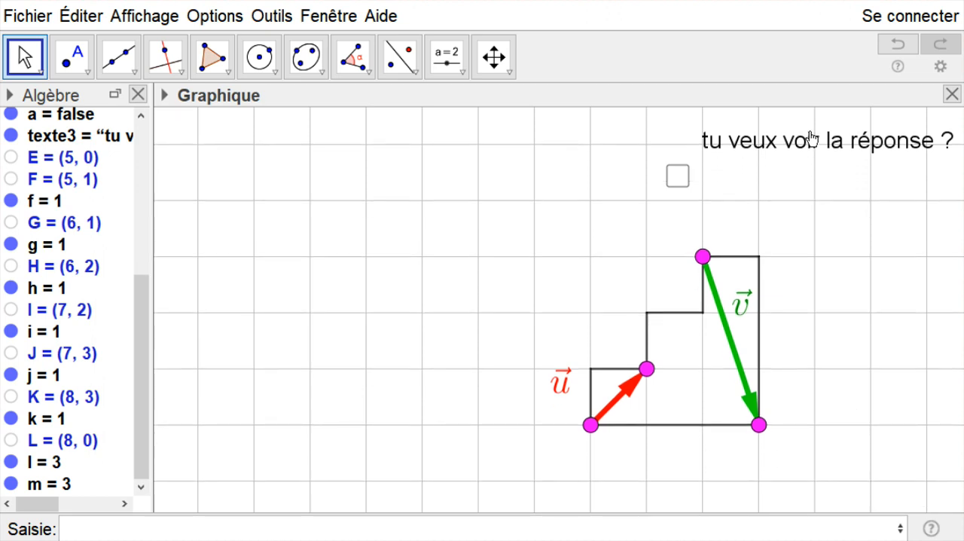
left_click_drag(746, 143, 753, 192)
left_click_drag(858, 414, 856, 365)
left_click_drag(824, 152, 819, 178)
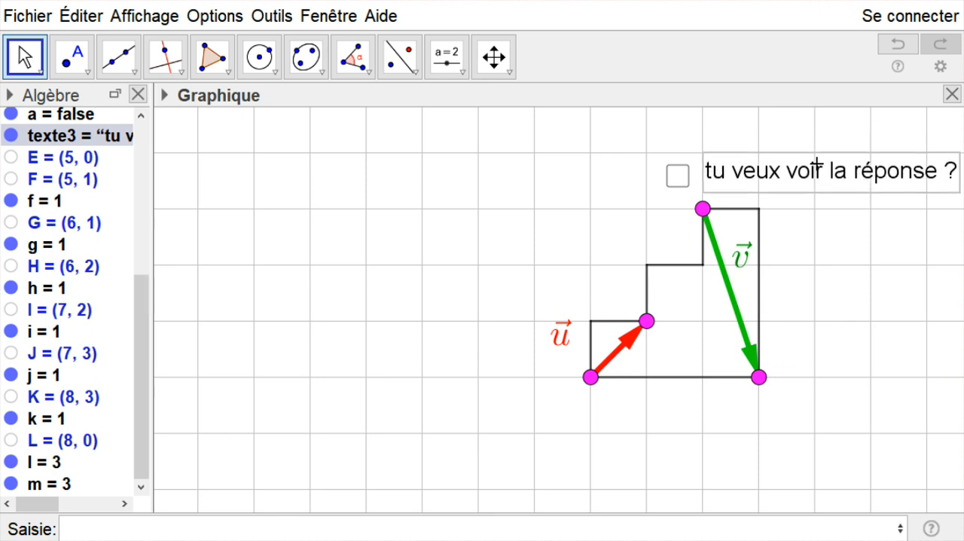
left_click(858, 271)
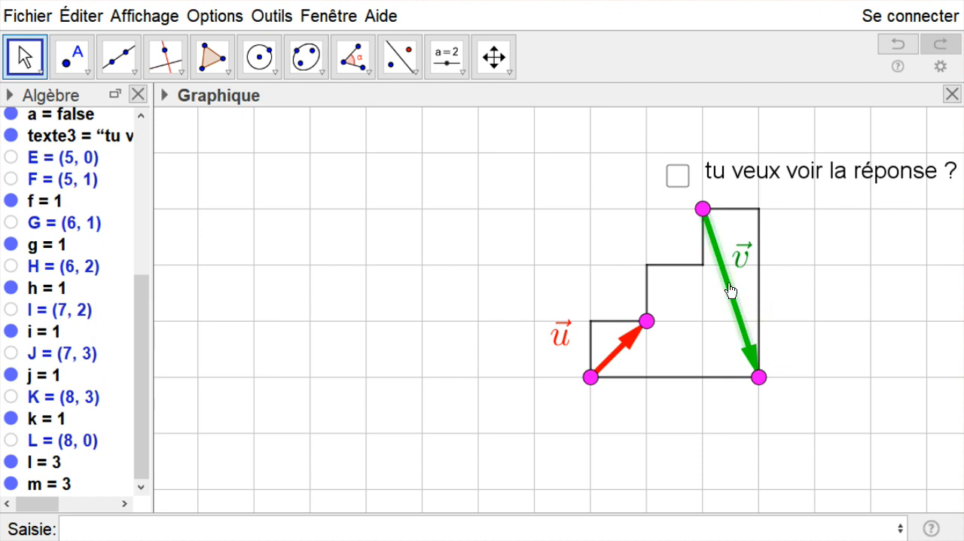
- Translate vector v so it starts at u's origin (5, 0), and place the question text beside its checkbox again
left_click_drag(734, 299, 615, 449)
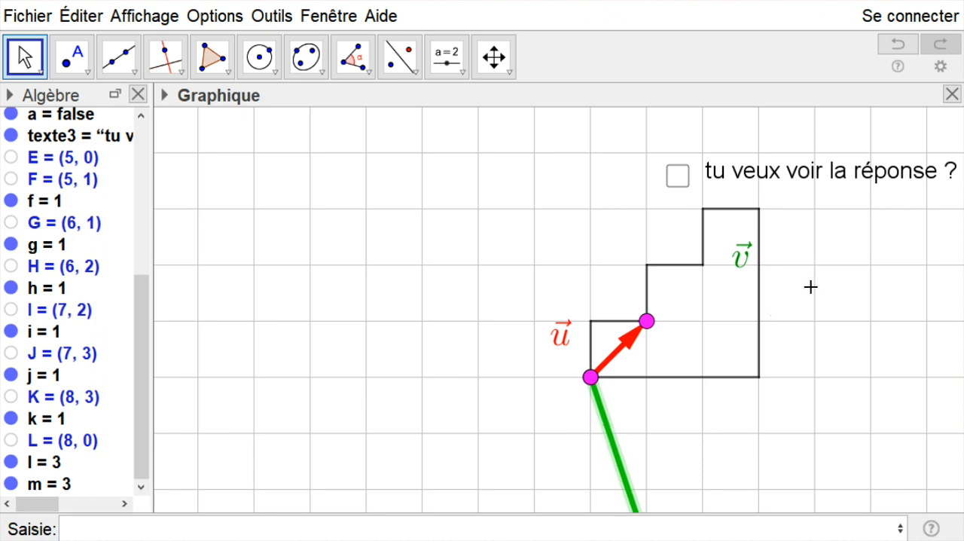
scroll(813, 287, "down", 1)
scroll(813, 287, "down", 1)
left_click_drag(828, 413, 570, 363)
left_click_drag(585, 150, 811, 188)
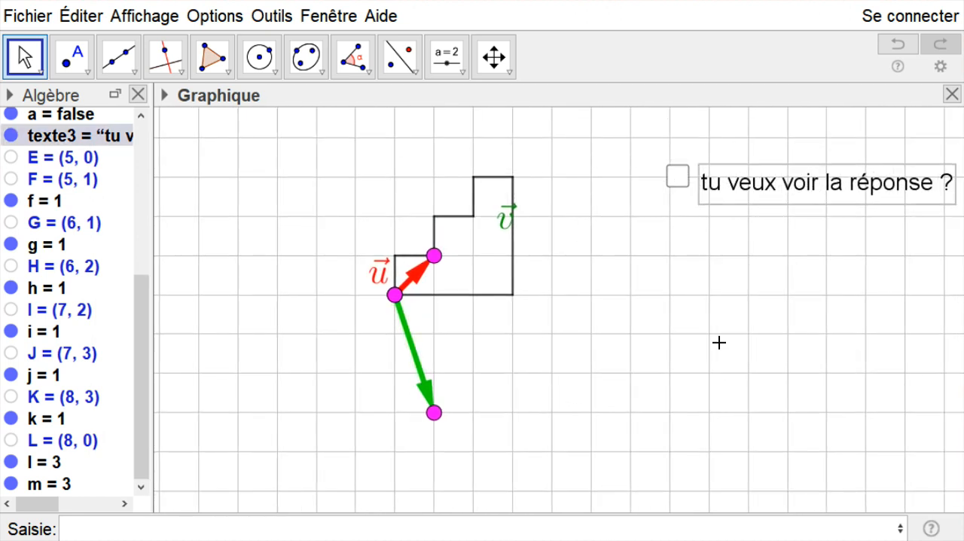
left_click(719, 342)
- Move the label of v just left of its relocated arrow and the label of u further to the upper left
scroll(561, 338, "up", 3)
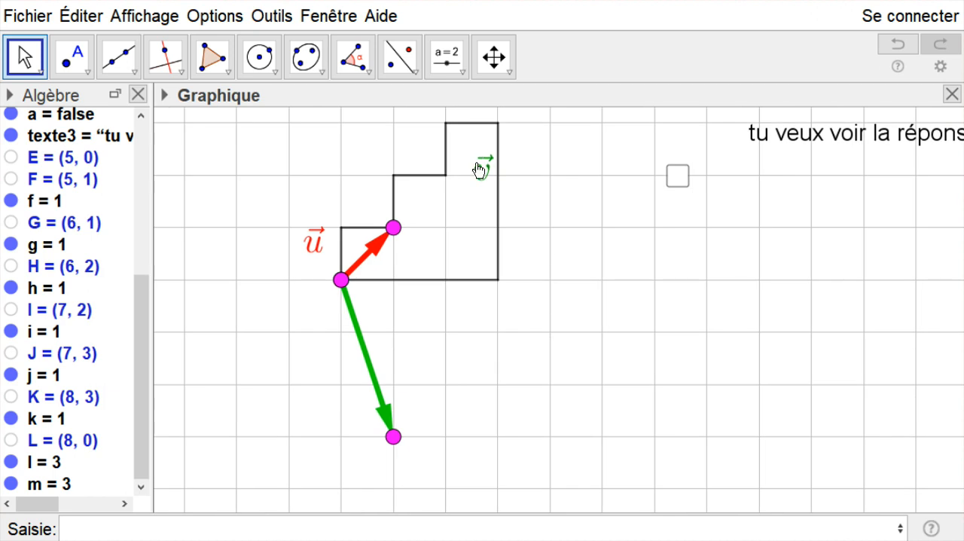
left_click_drag(480, 189, 334, 380)
left_click_drag(316, 239, 291, 233)
left_click(523, 338)
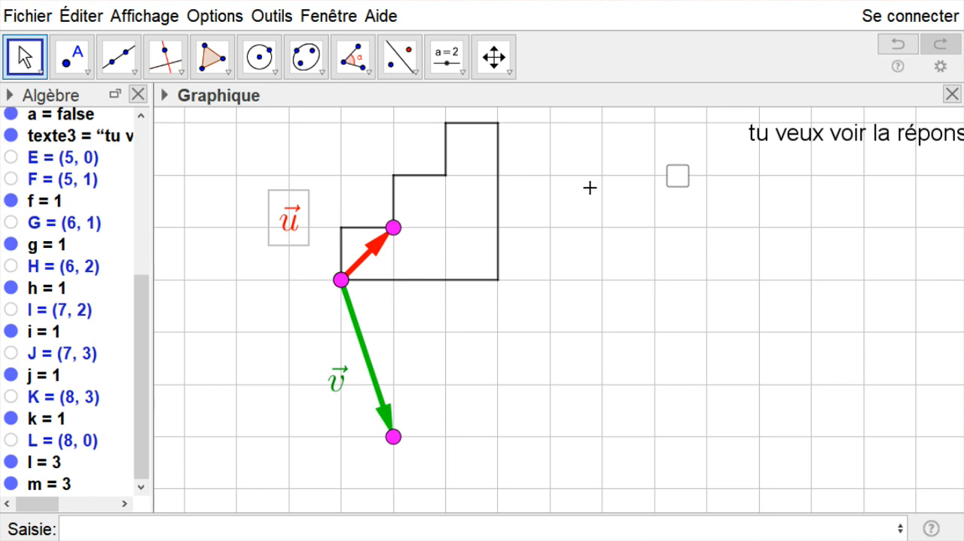
- Reveal the scalar product, rearrange figure and texts with the question above its checkbox and the answer below, and hide the answer again
left_click(678, 176)
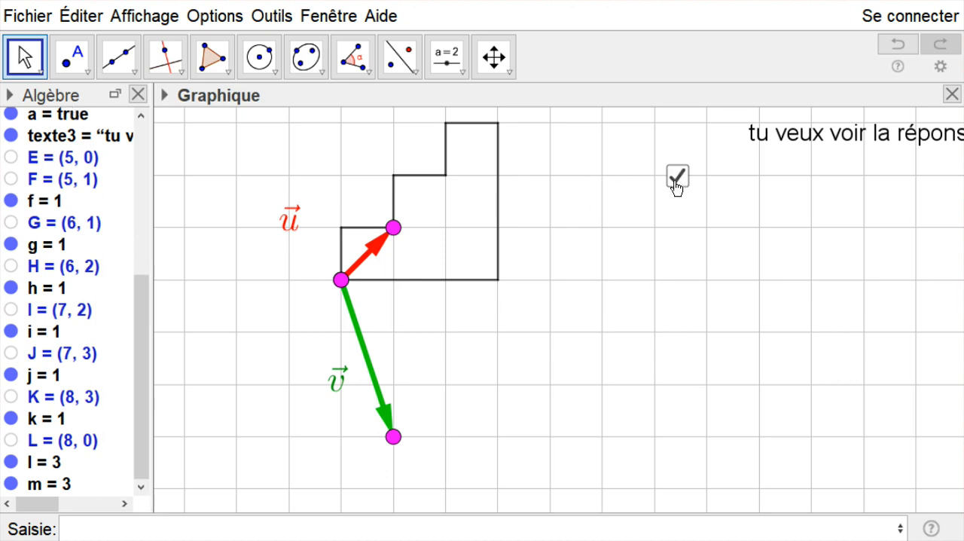
left_click_drag(796, 181, 701, 264)
left_click_drag(490, 162, 812, 168)
left_click_drag(577, 343, 577, 308)
left_click_drag(835, 147, 783, 305)
left_click_drag(616, 312, 635, 284)
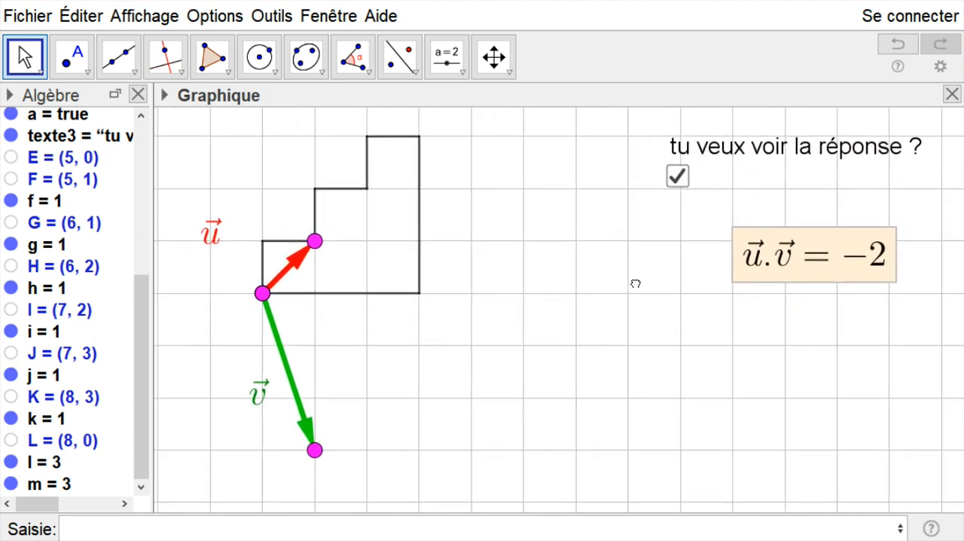
left_click(668, 172)
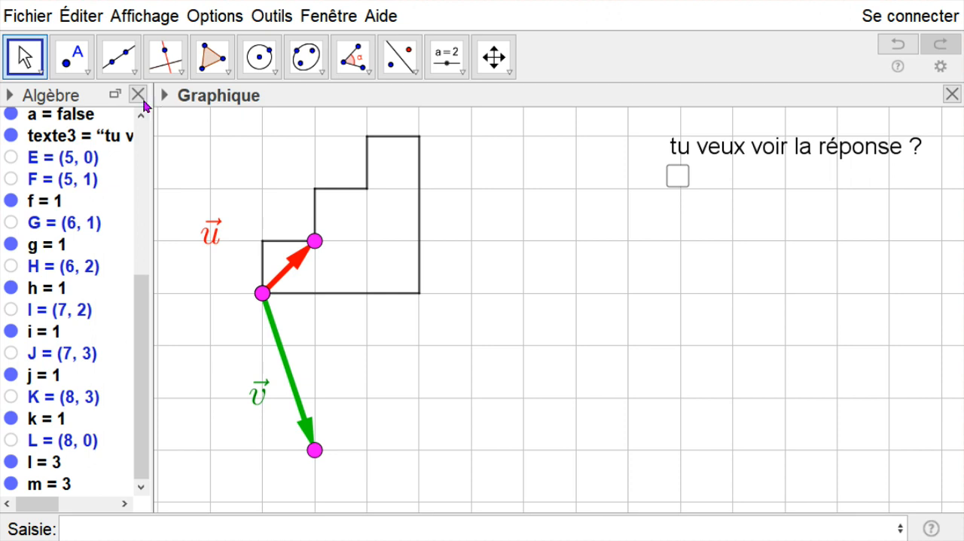
- Place points at (5, 1), directly above the vectors' common origin, and at (5, -3), directly below it
left_click(72, 57)
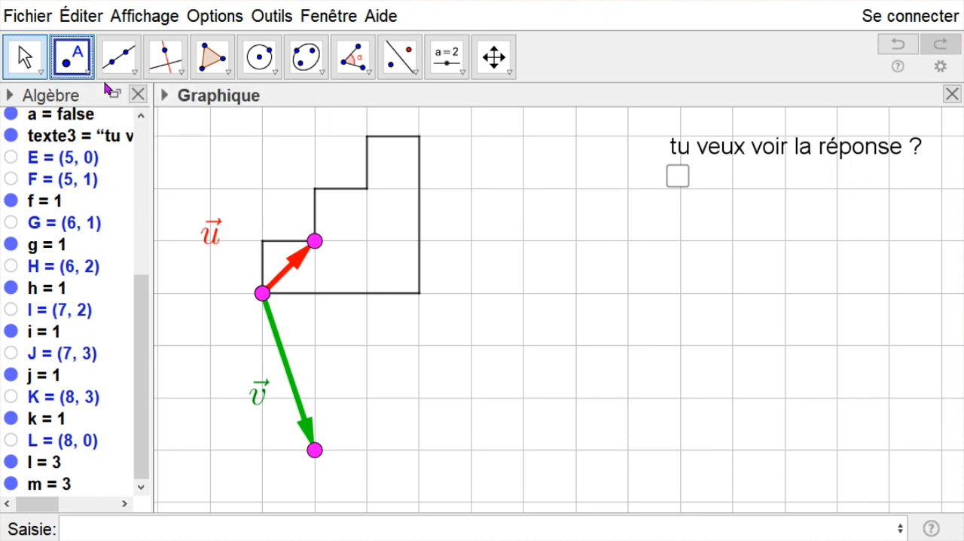
left_click(262, 239)
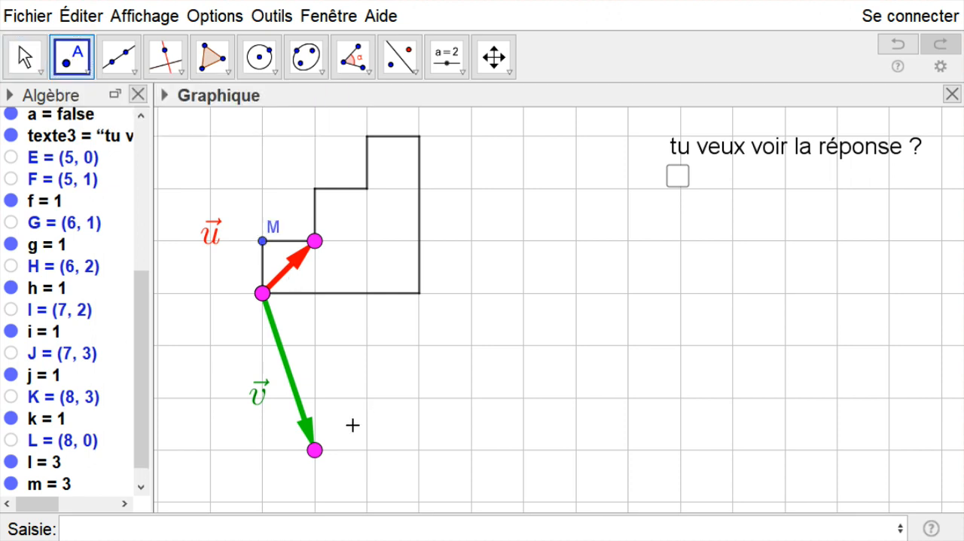
left_click(263, 450)
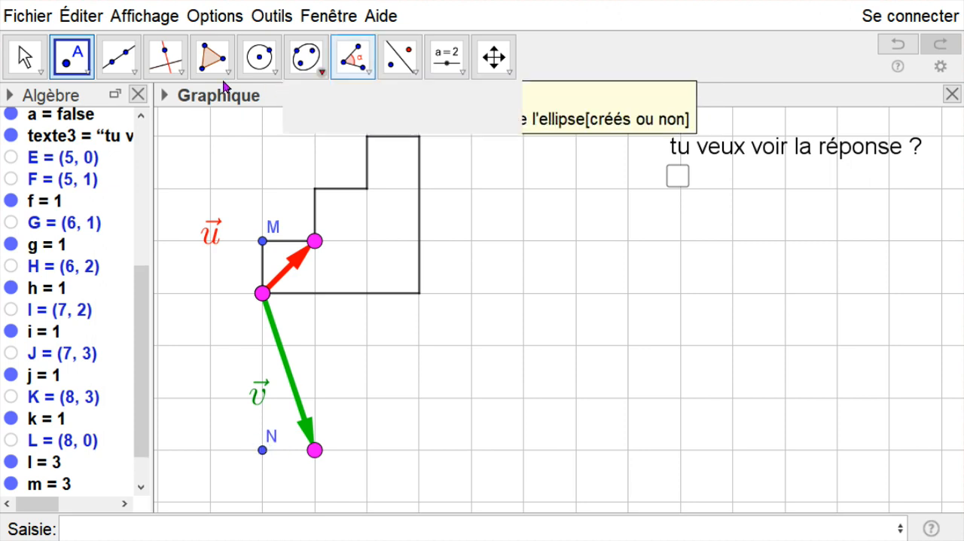
- Decompose u with a vertical vector from its origin to point M and a horizontal vector from M to u's tip
left_click(133, 73)
left_click(188, 318)
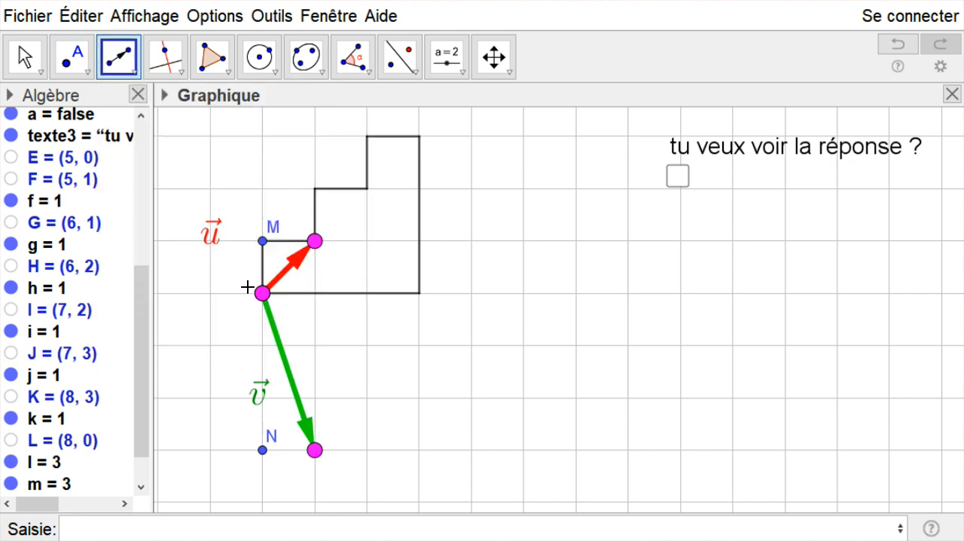
left_click(262, 294)
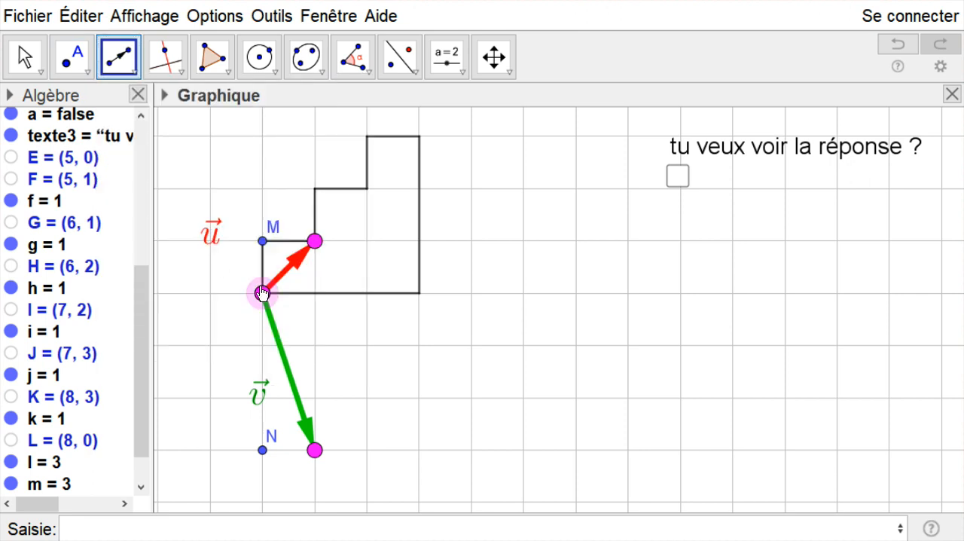
left_click(262, 242)
left_click(262, 241)
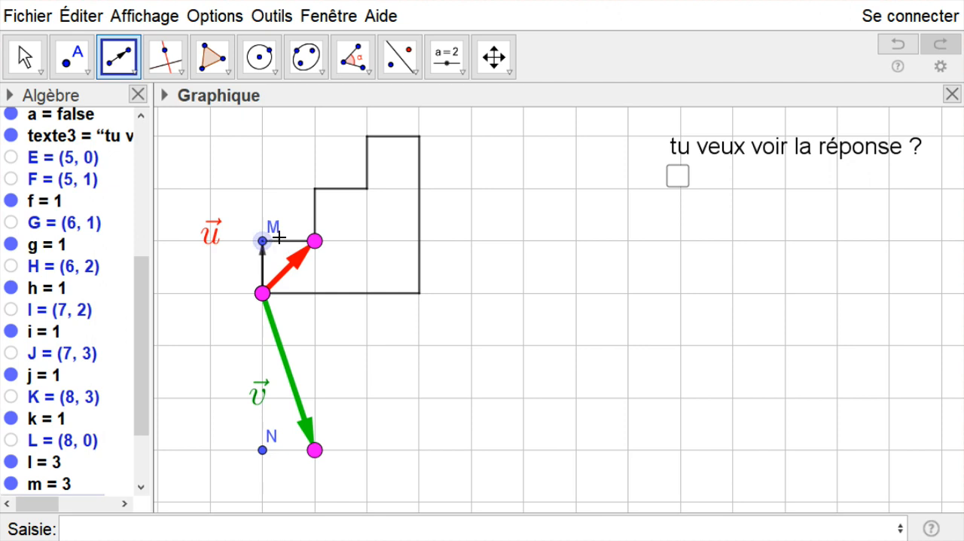
left_click(315, 241)
- Decompose v with a vertical vector from its origin to point N and a horizontal vector from N to v's tip
left_click(262, 295)
left_click(262, 450)
left_click(262, 450)
left_click(315, 451)
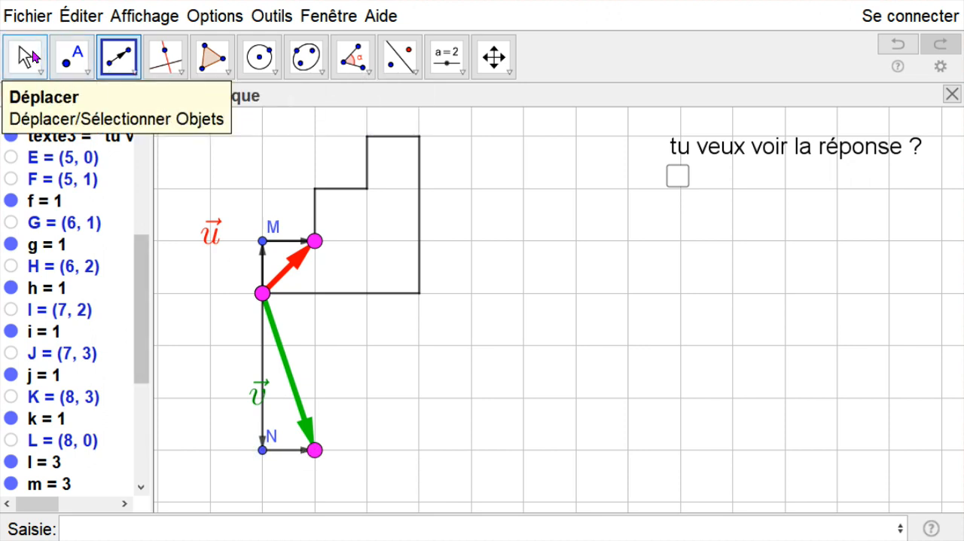
left_click(25, 57)
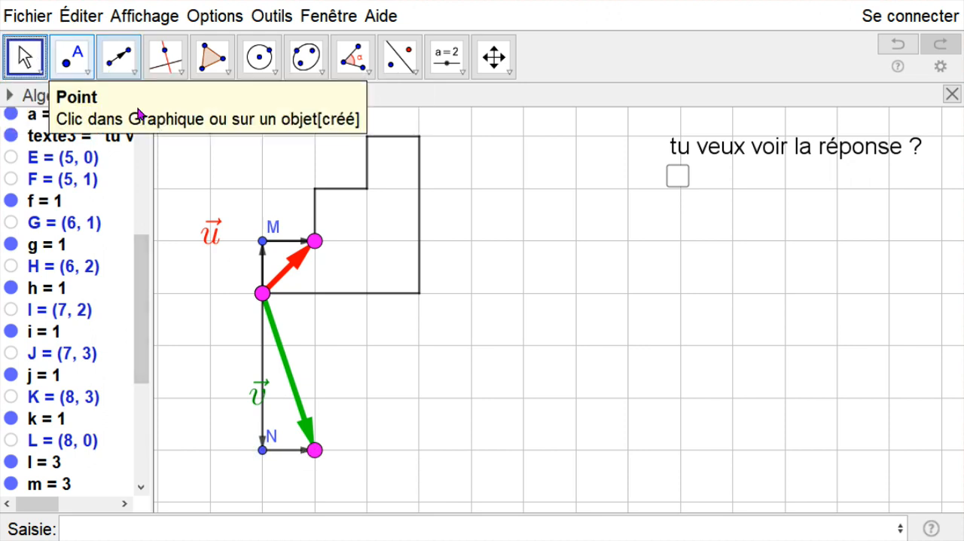
- Color the vertical component vector of u light orange and set its line thickness to 13
right_click(262, 265)
left_click(394, 477)
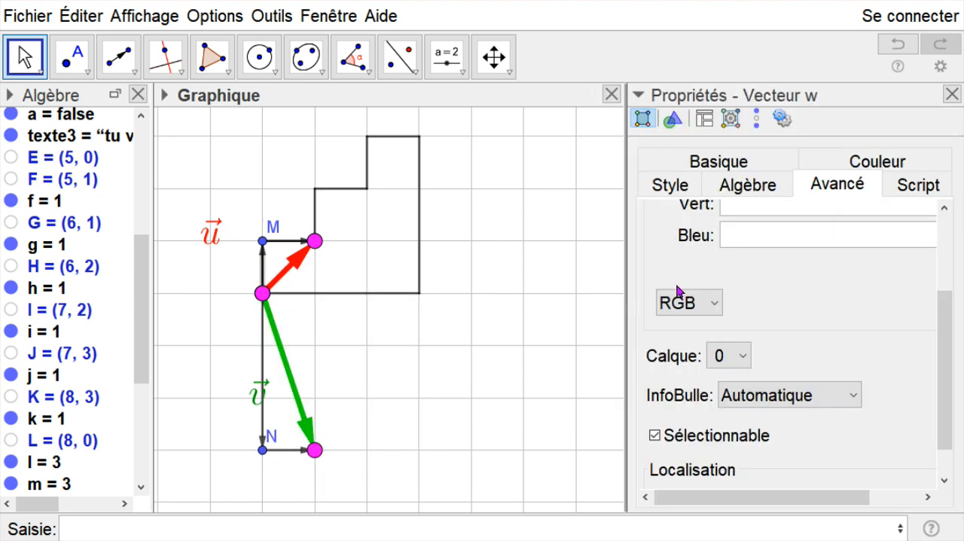
left_click(875, 161)
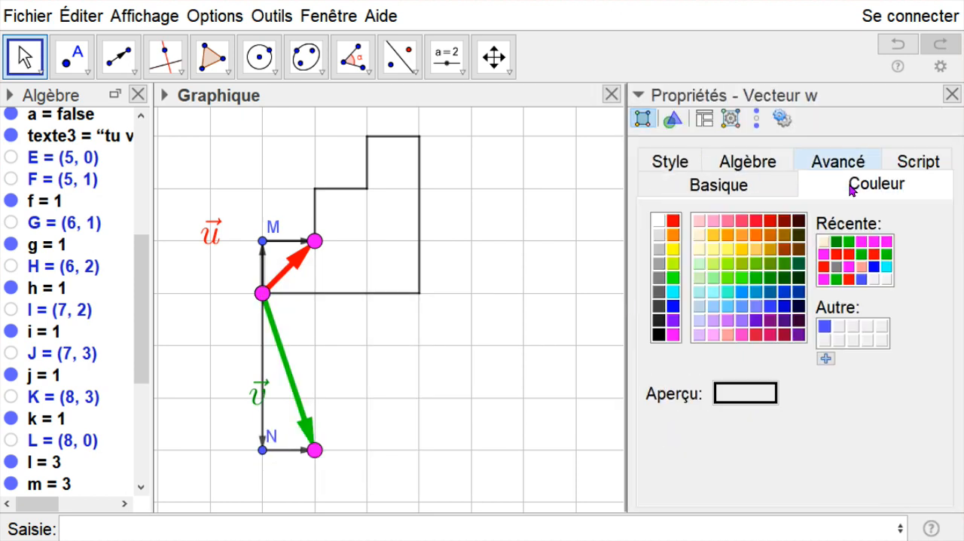
left_click(742, 239)
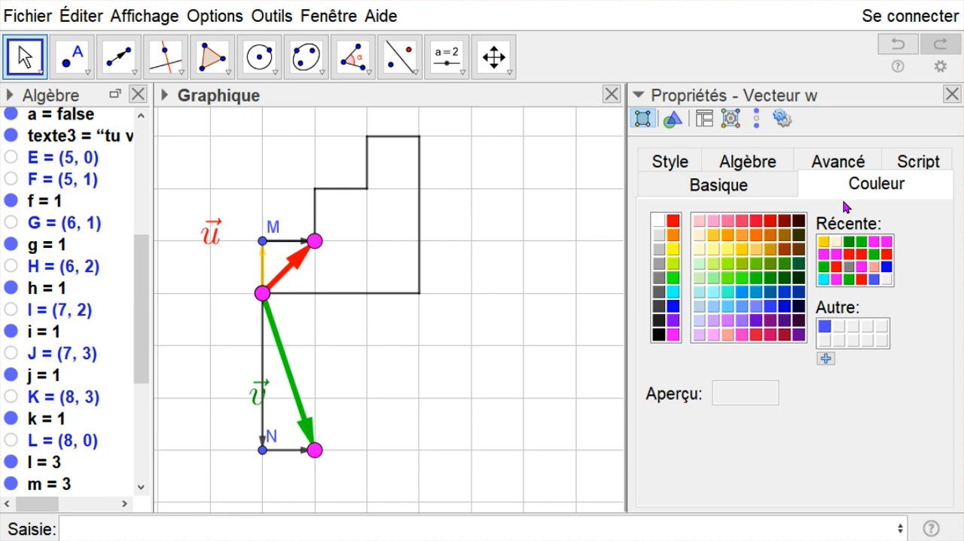
left_click(741, 240)
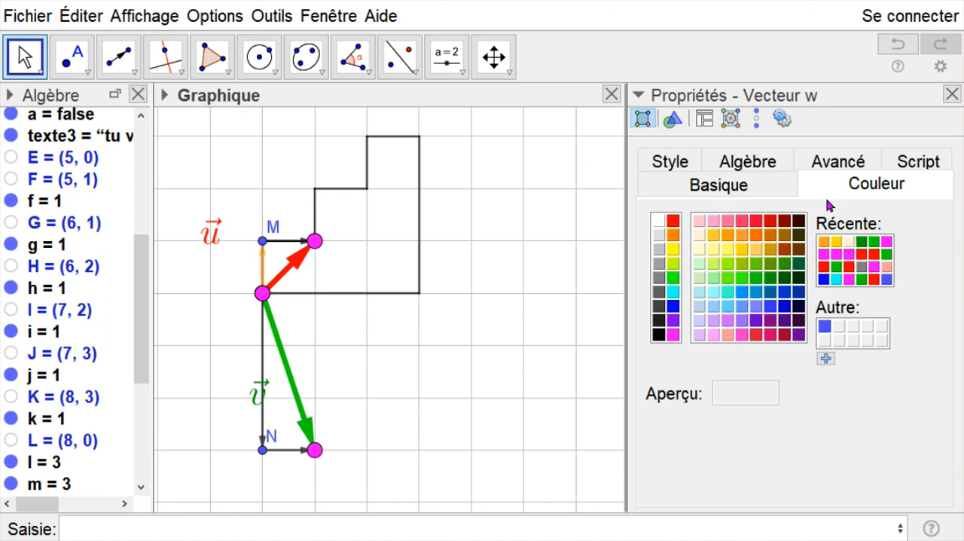
left_click(675, 171)
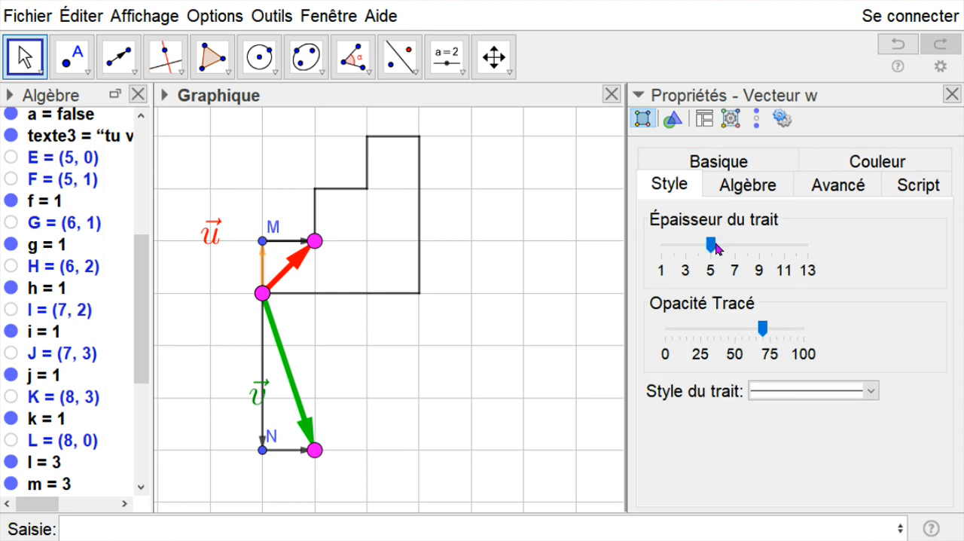
left_click_drag(712, 248, 807, 245)
mouse_move(762, 328)
left_mouse_down()
mouse_move(836, 326)
mouse_move(734, 332)
mouse_move(764, 332)
left_mouse_up()
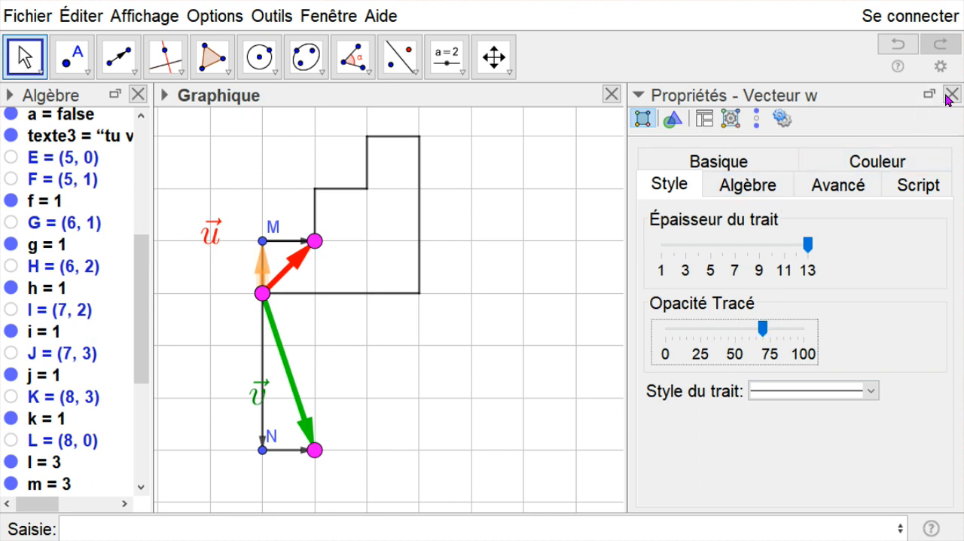
key("Escape")
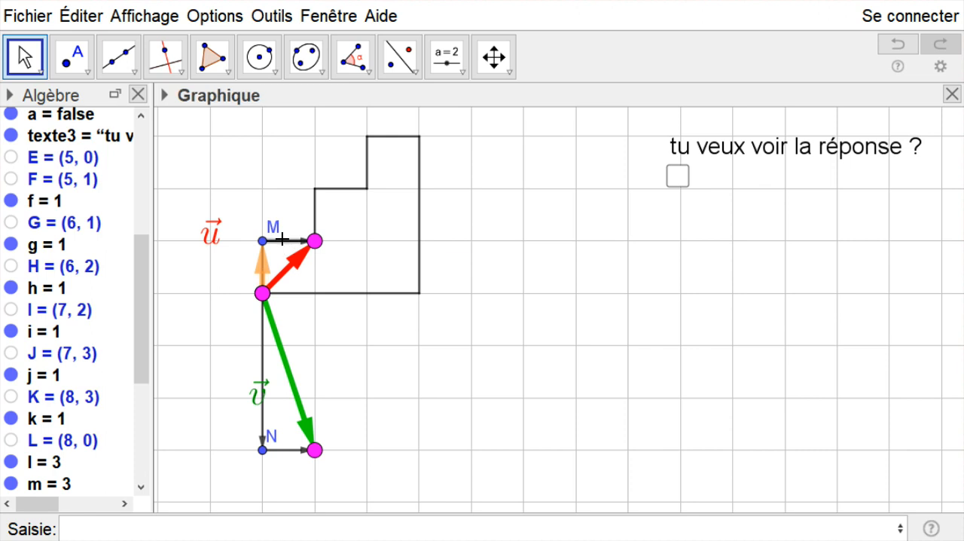
- Give the horizontal component vector of u a line thickness of 13, an opacity of 75 and a light purple color
right_click(284, 241)
left_click(381, 458)
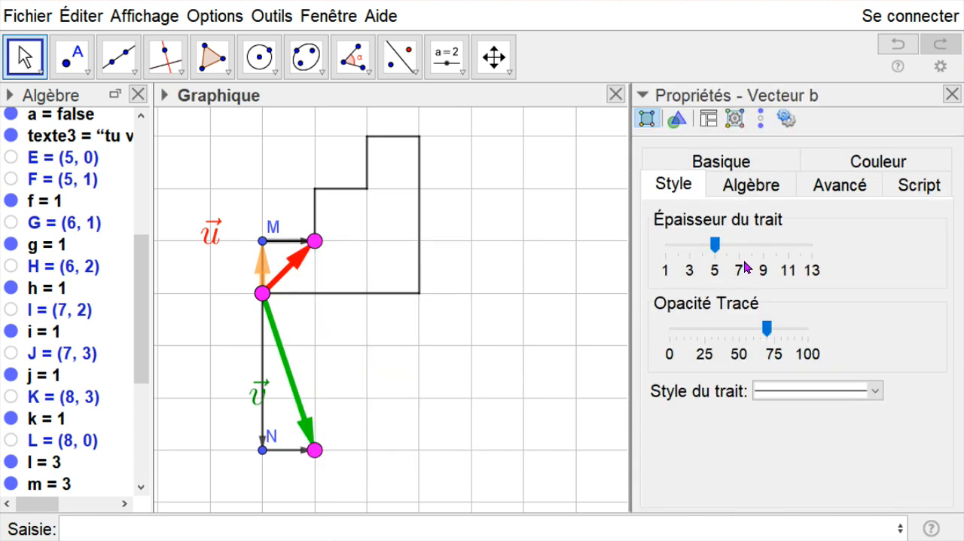
left_click_drag(713, 251, 812, 247)
left_click(768, 335)
left_click_drag(769, 337, 774, 332)
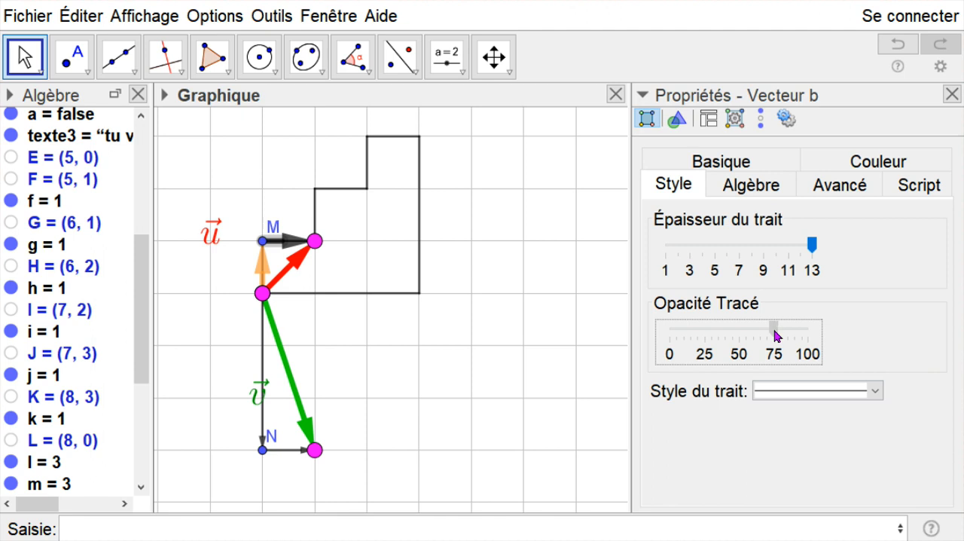
left_click(878, 164)
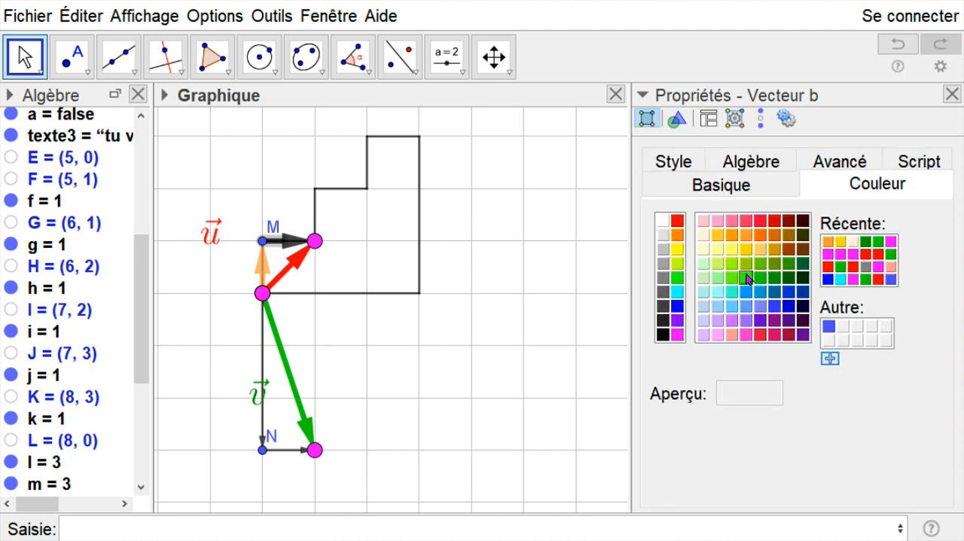
left_click(718, 322)
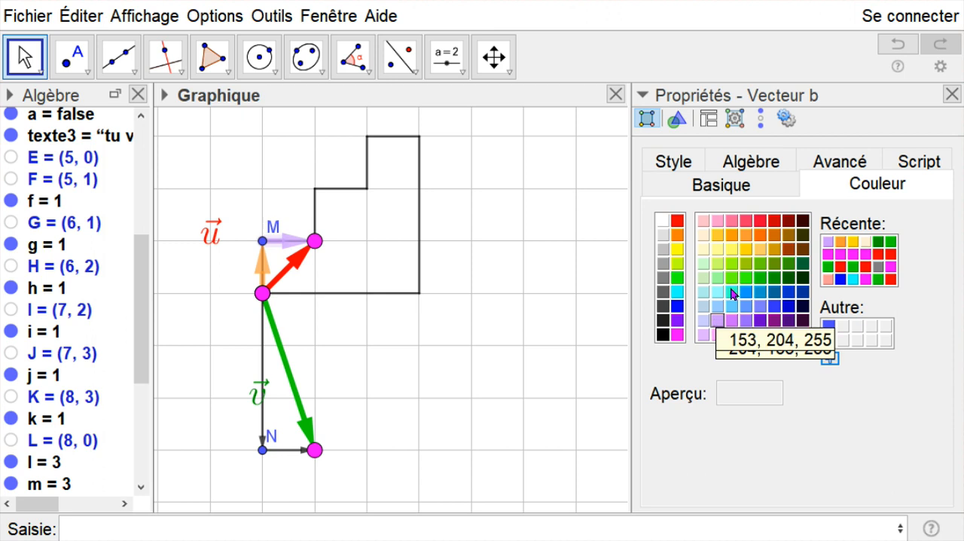
left_click(952, 94)
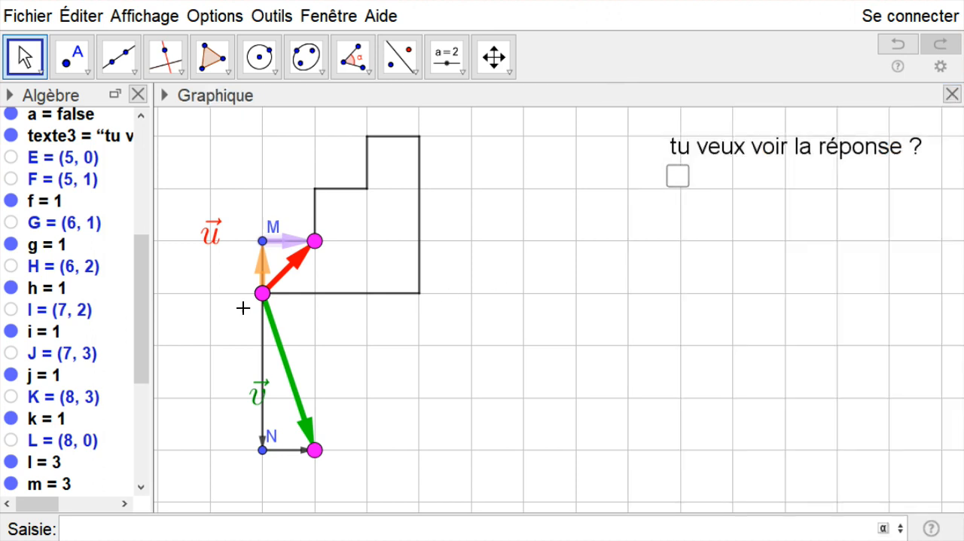
- Hide point M and move the label of v just right of its arrow
right_click(263, 241)
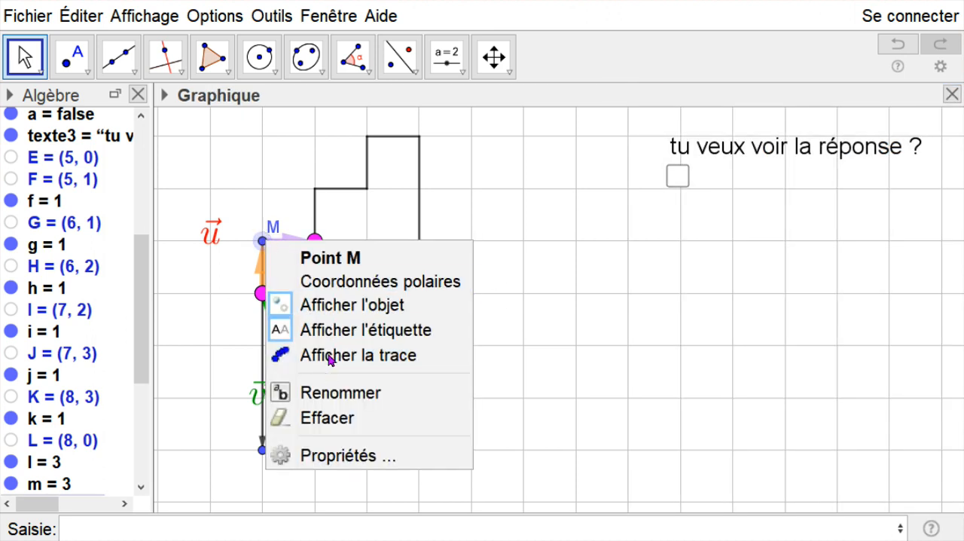
left_click(329, 306)
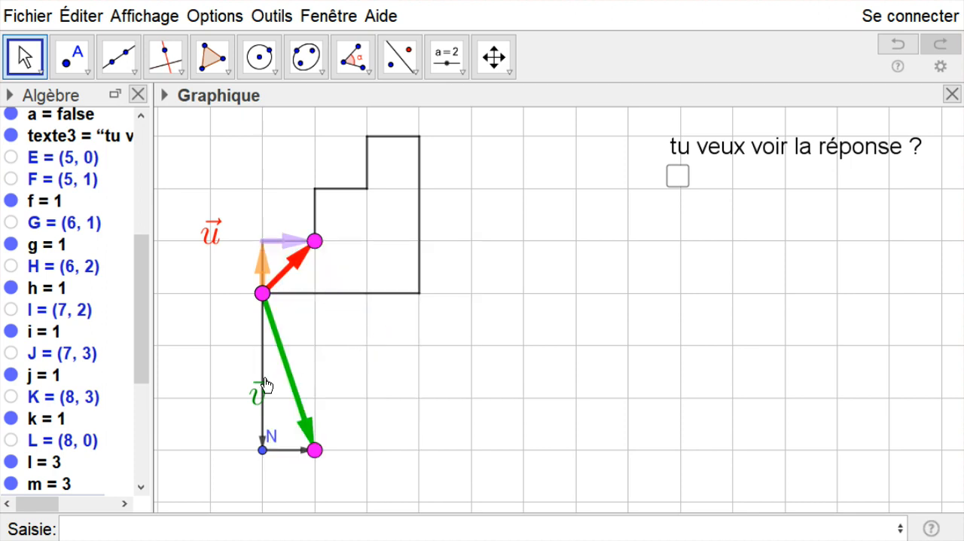
left_click_drag(270, 390, 335, 358)
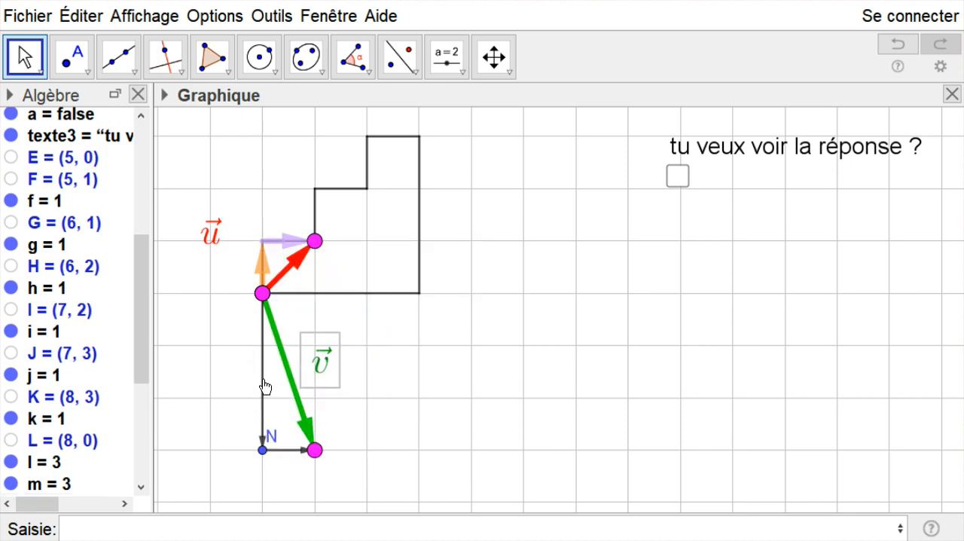
- Color the vertical component vector of v light blue and set its line thickness to 13
left_click(262, 390)
left_click_drag(146, 329, 144, 437)
right_click(106, 418)
left_click(166, 539)
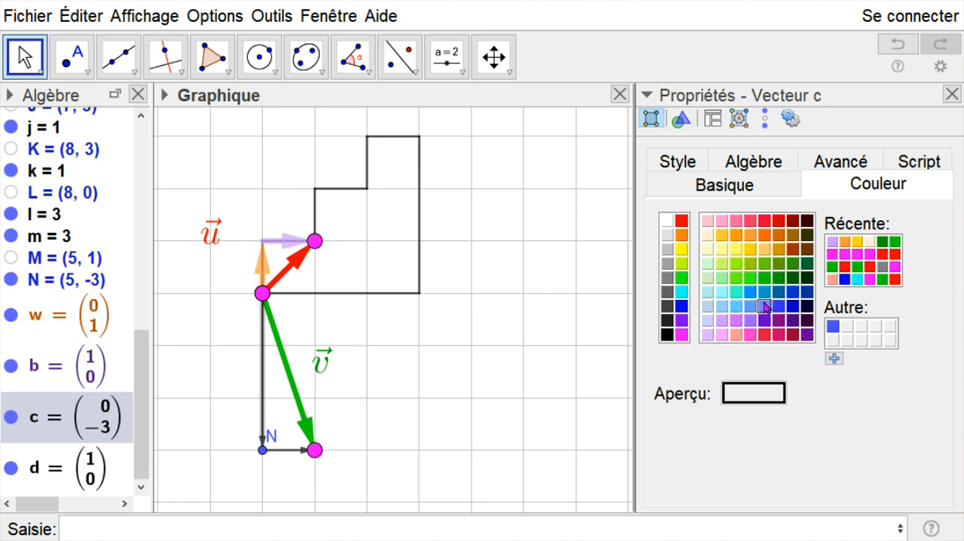
left_click(738, 293)
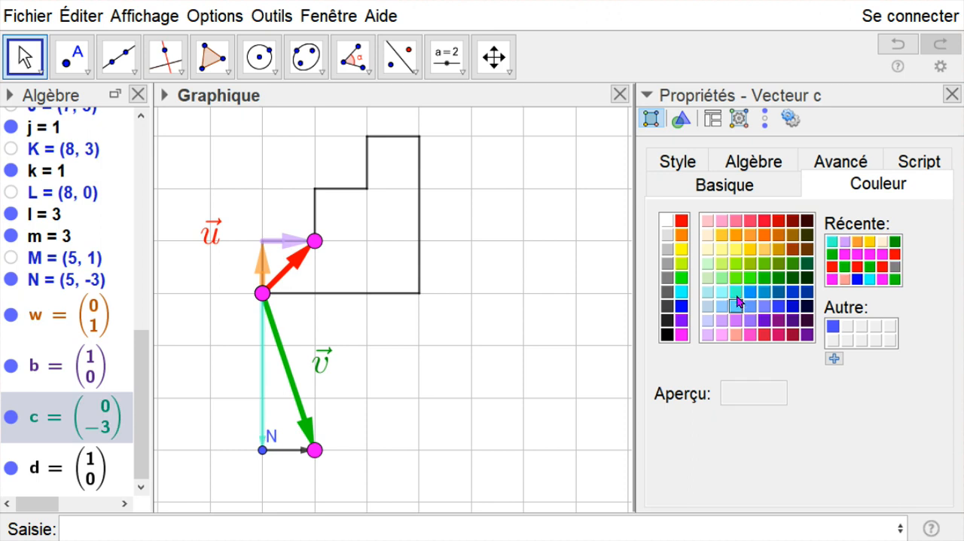
left_click(737, 306)
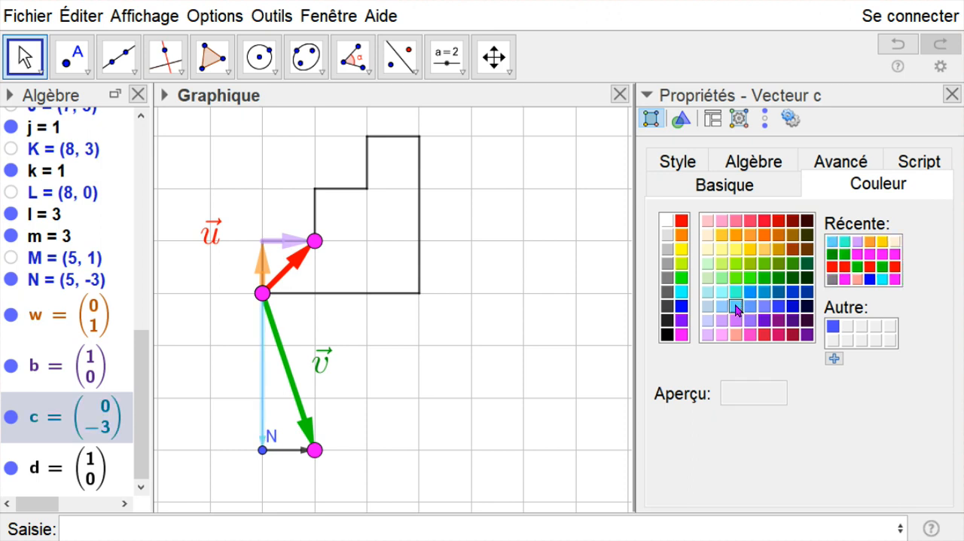
left_click(681, 164)
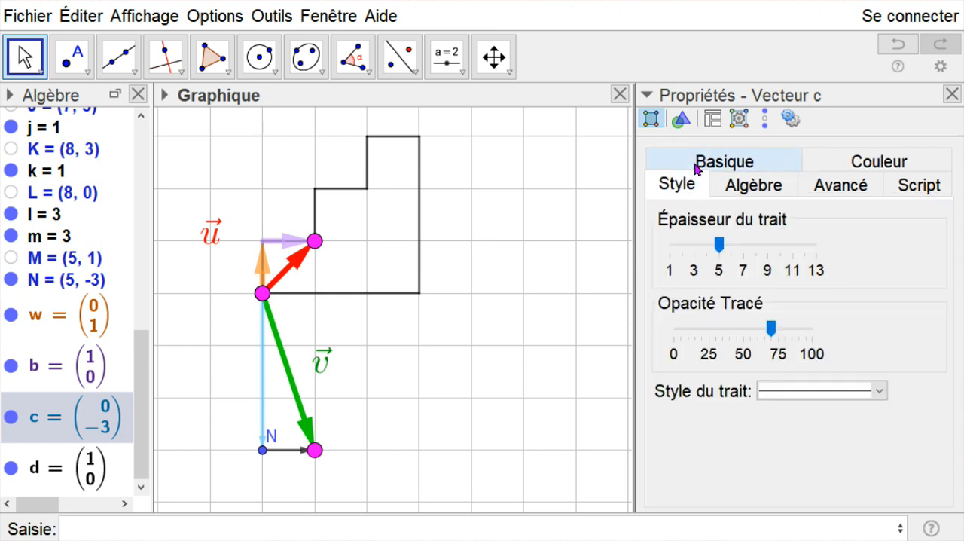
left_click_drag(719, 244, 816, 244)
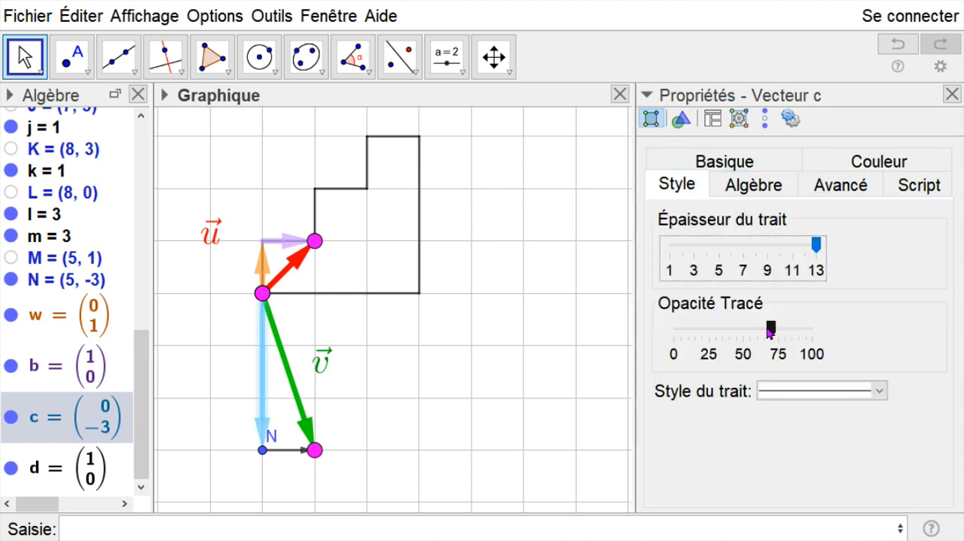
left_click(952, 95)
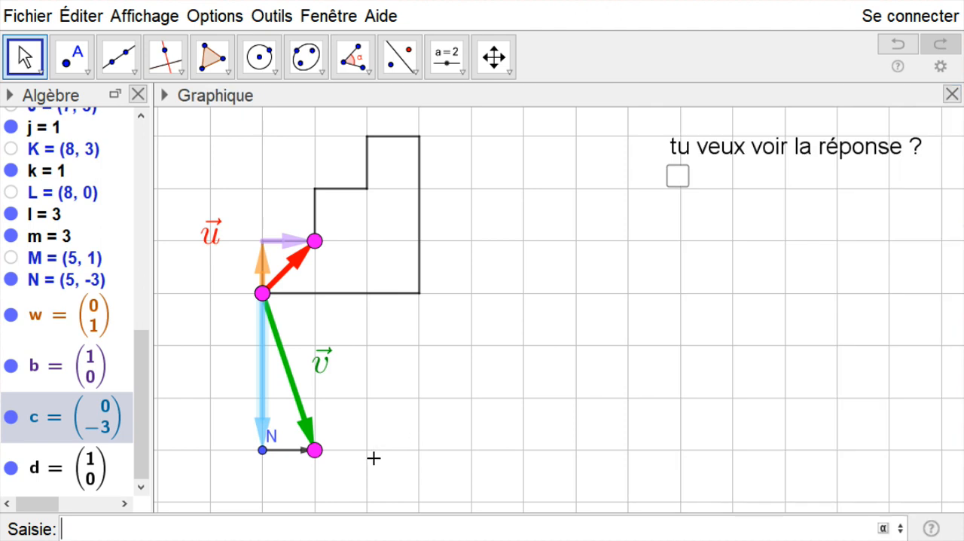
- Set the line thickness of v's horizontal component vector to 13 and color it grey
left_click(290, 452)
right_click(291, 452)
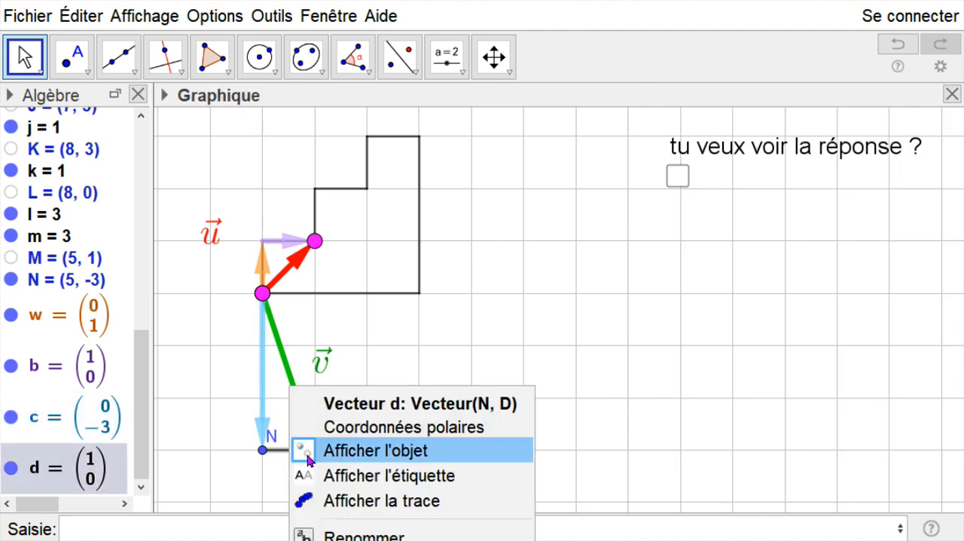
left_click(364, 540)
left_click_drag(723, 242, 846, 248)
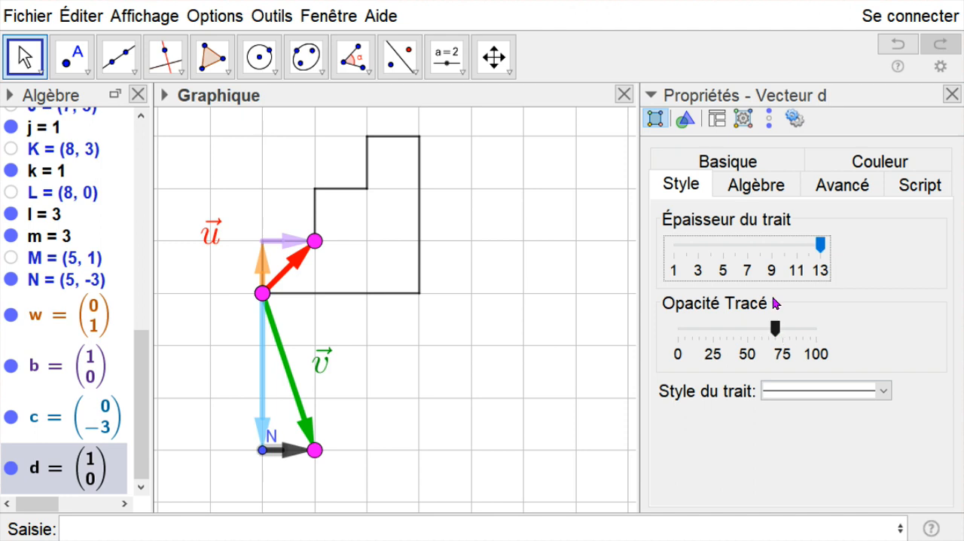
left_click(871, 161)
left_click(670, 277)
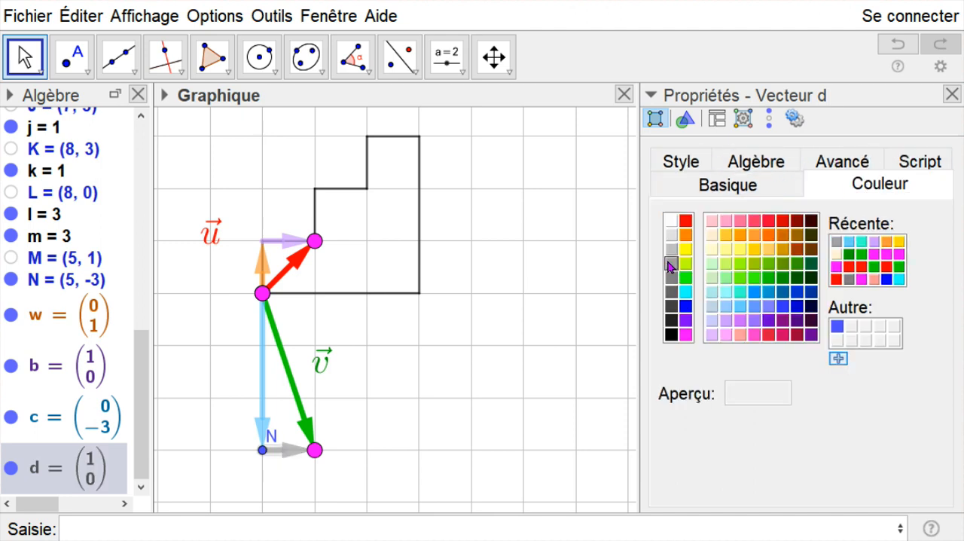
- Finish editing the vector properties and hide point N at the tip of v's vertical component
left_click(952, 94)
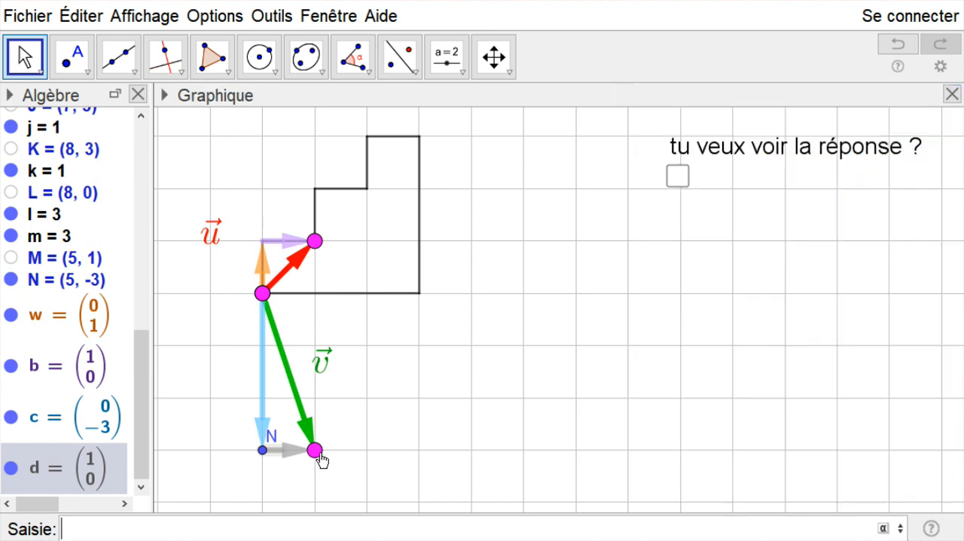
left_click(261, 449)
right_click(259, 448)
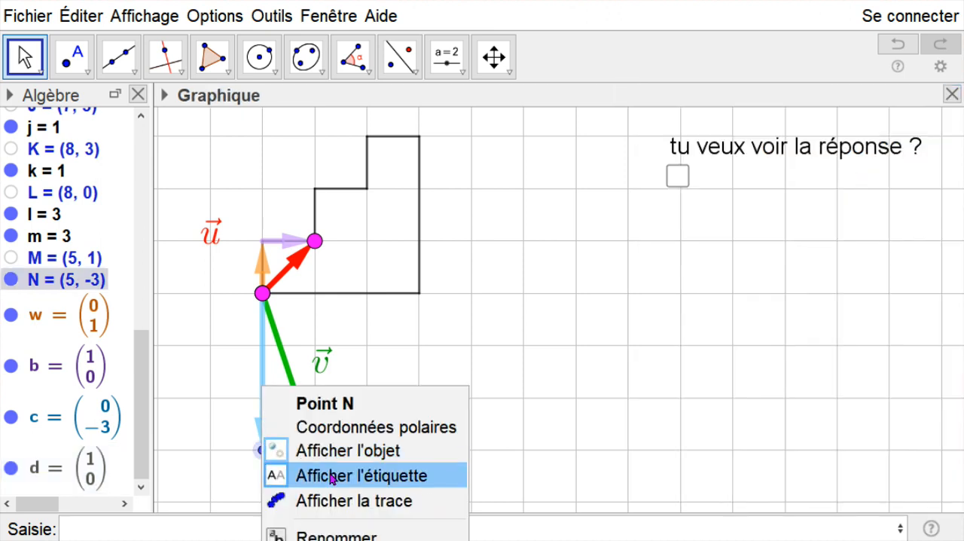
left_click(329, 450)
left_click(450, 398)
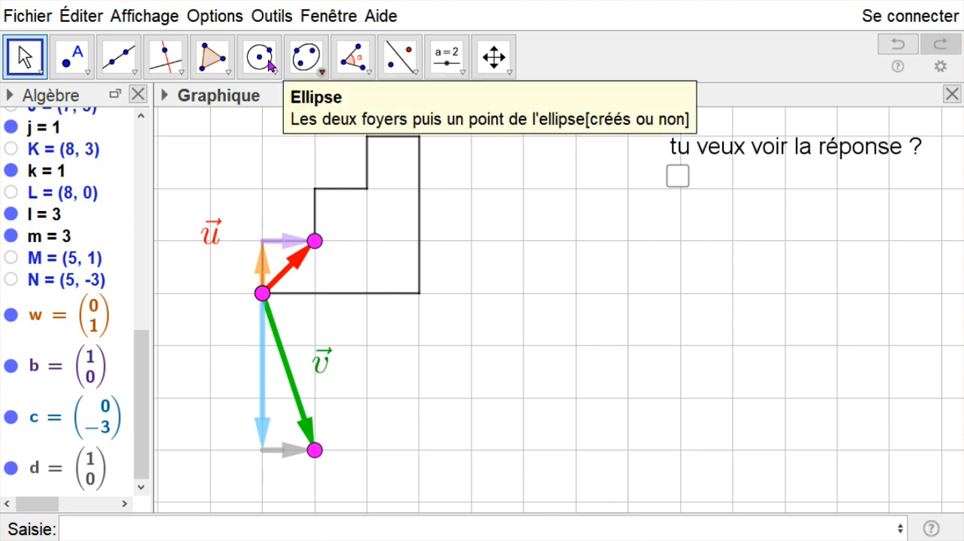
- Place the text "tu veux voir la réponse ?" beside its checkbox and test showing and hiding the answer
left_click_drag(775, 151, 807, 177)
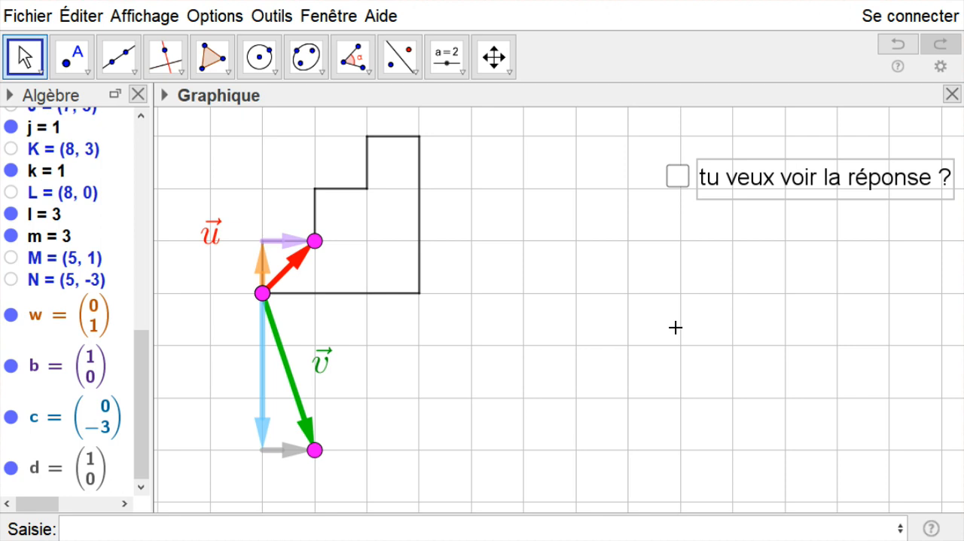
left_click(677, 178)
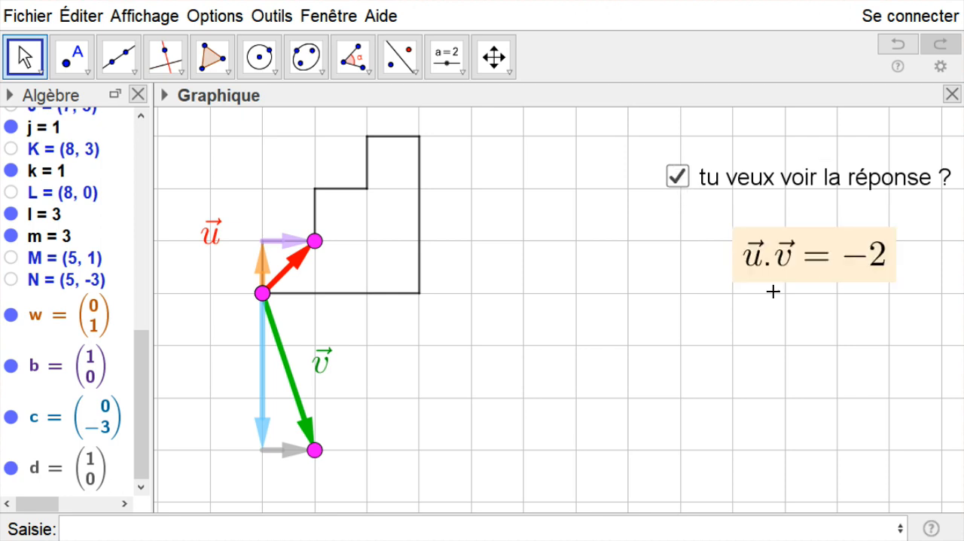
left_click(682, 184)
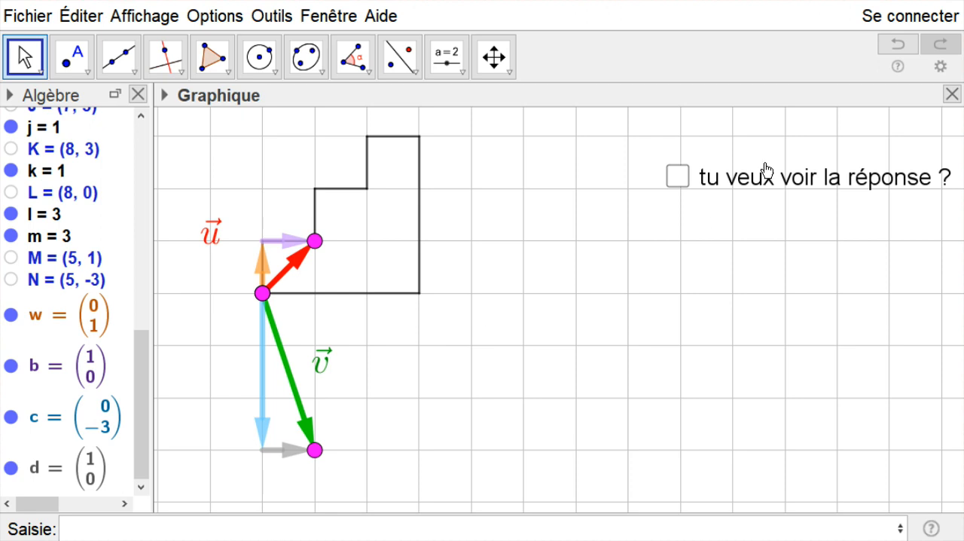
- Undo the recent edits back past the component vectors until v again runs from (7, 3) to (8, 0) on the staircase figure
left_click(888, 44)
left_click(889, 45)
left_click(889, 45)
left_click(889, 45)
left_click(889, 46)
left_click(889, 45)
left_click(888, 45)
left_click(891, 47)
left_click(891, 47)
left_click(891, 46)
left_click(890, 46)
left_click(891, 47)
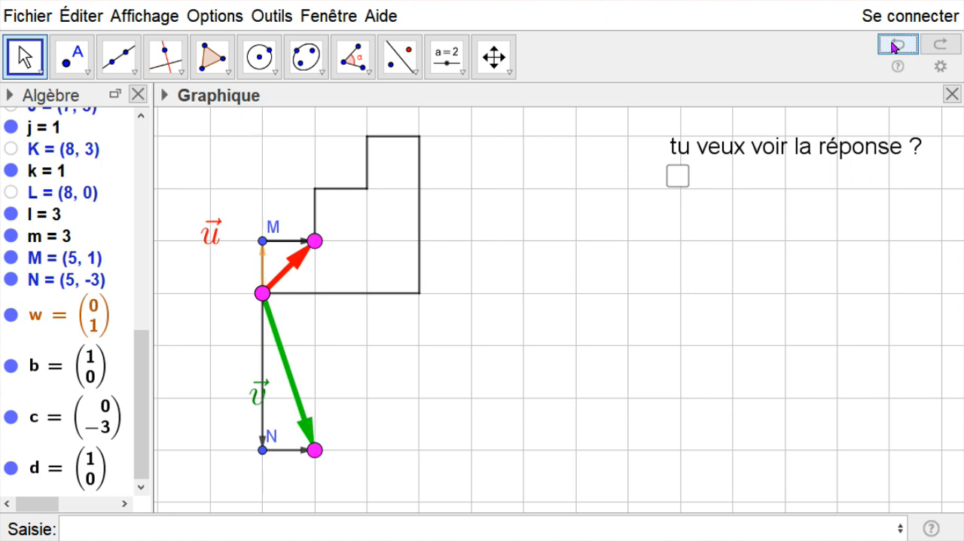
left_click(894, 47)
left_click(896, 49)
left_click(897, 48)
left_click(897, 48)
left_click(897, 48)
left_click(897, 48)
left_click(897, 48)
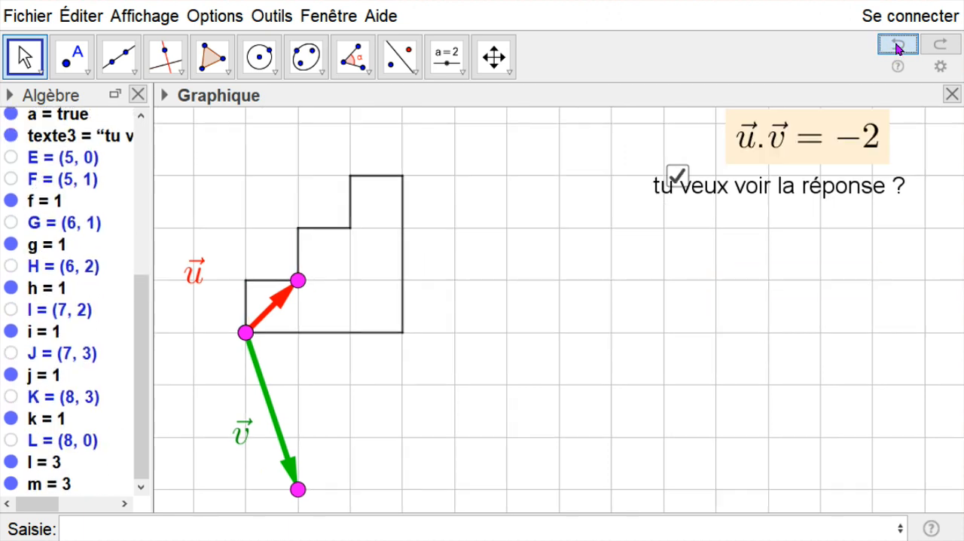
left_click(897, 48)
left_click(897, 48)
left_click(897, 48)
left_click(897, 48)
left_click(897, 49)
left_click(897, 48)
left_click(896, 48)
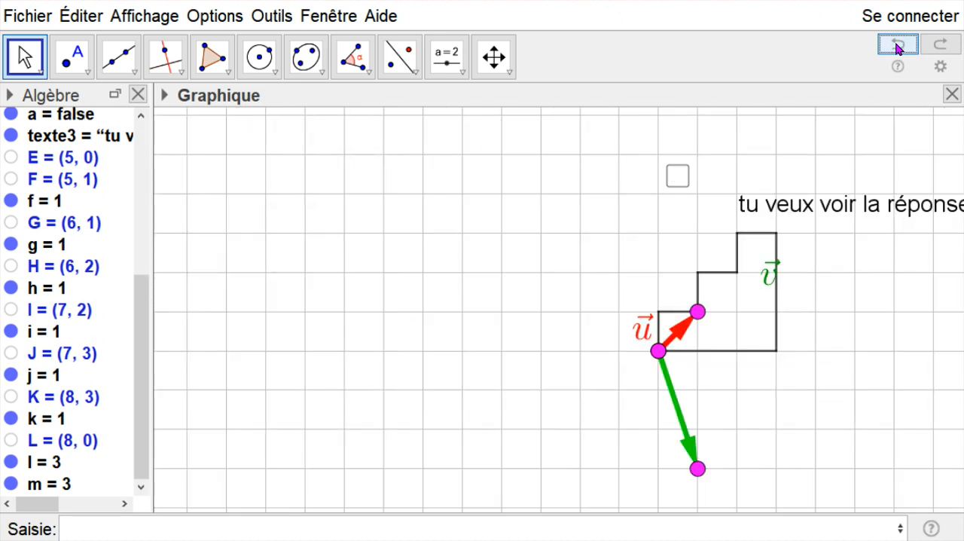
left_click(896, 48)
left_click(897, 48)
- Move the text "tu veux voir la réponse ?" right beside its checkbox
left_click_drag(859, 278, 608, 267)
left_click_drag(579, 164, 831, 185)
left_click(732, 239)
left_click_drag(742, 188, 743, 181)
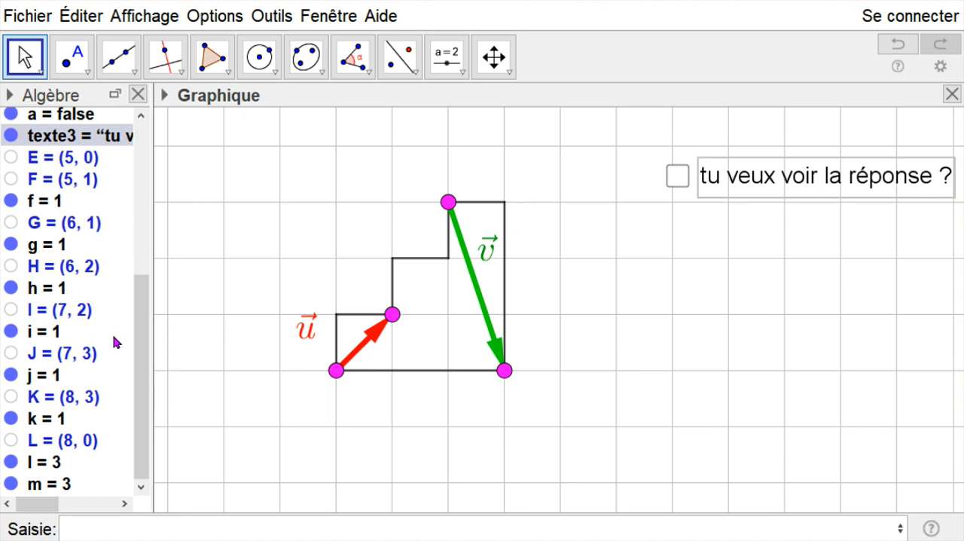
- Highlight vectors u and v in the algebra list to examine their components
left_click_drag(146, 307, 140, 160)
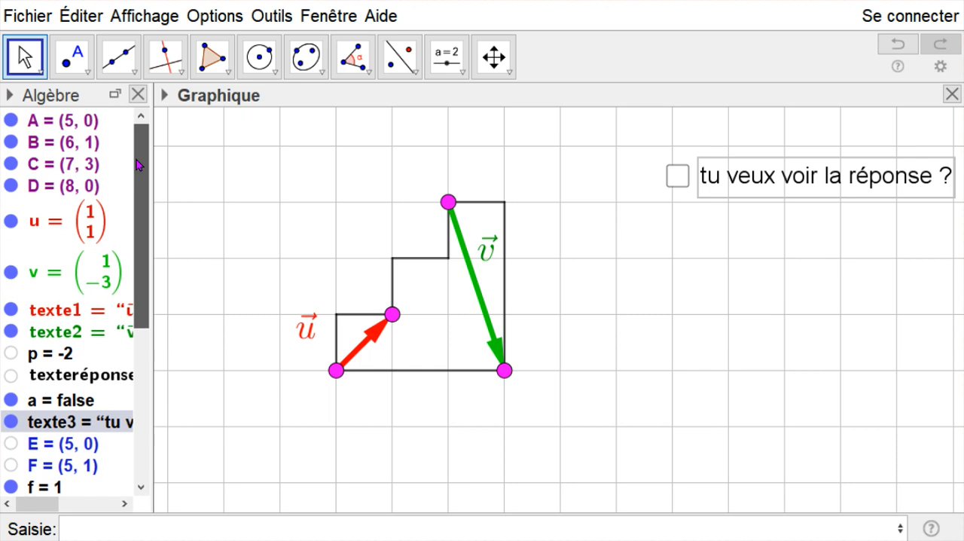
left_click(45, 226)
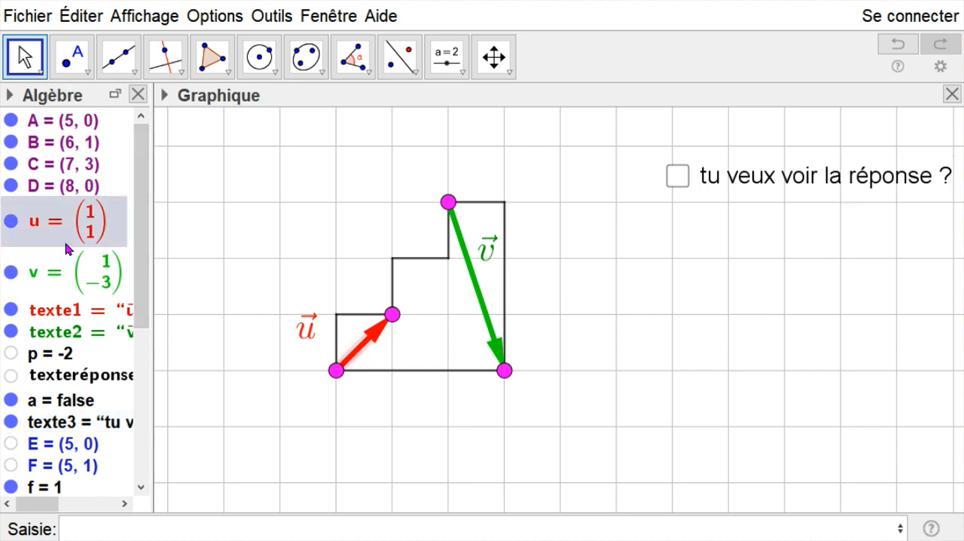
left_click(79, 272, "ctrl")
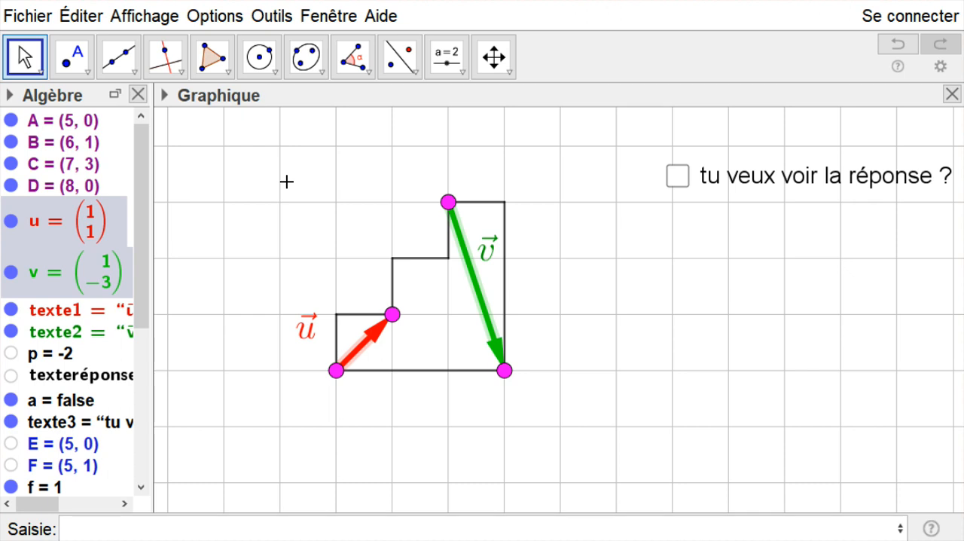
- Display the coordinate axes behind the staircase figure
right_click(286, 182)
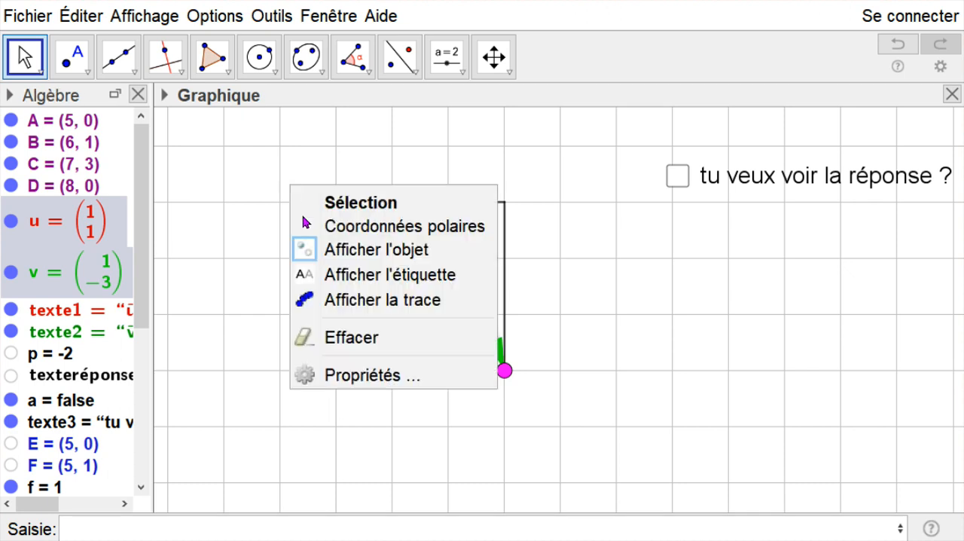
left_click(208, 164)
right_click(208, 164)
left_click(266, 223)
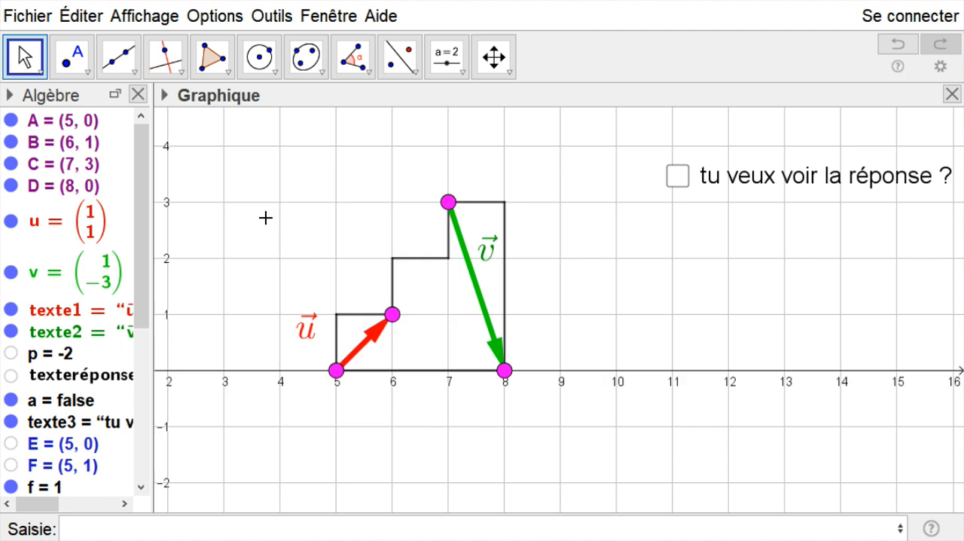
left_click_drag(233, 324, 443, 282)
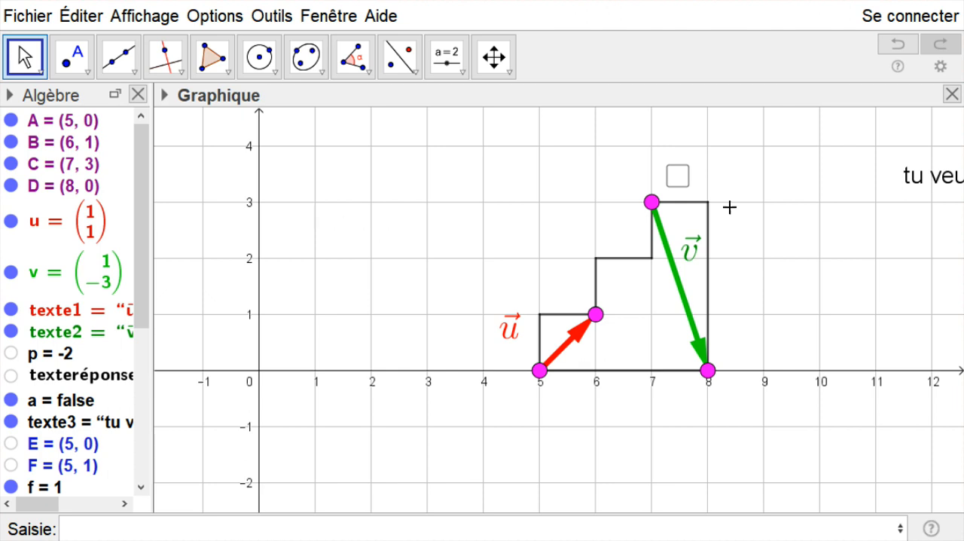
- Reveal the scalar product answer with the checkbox and place its text just right of the box
left_click(679, 176)
left_click_drag(753, 139, 815, 183)
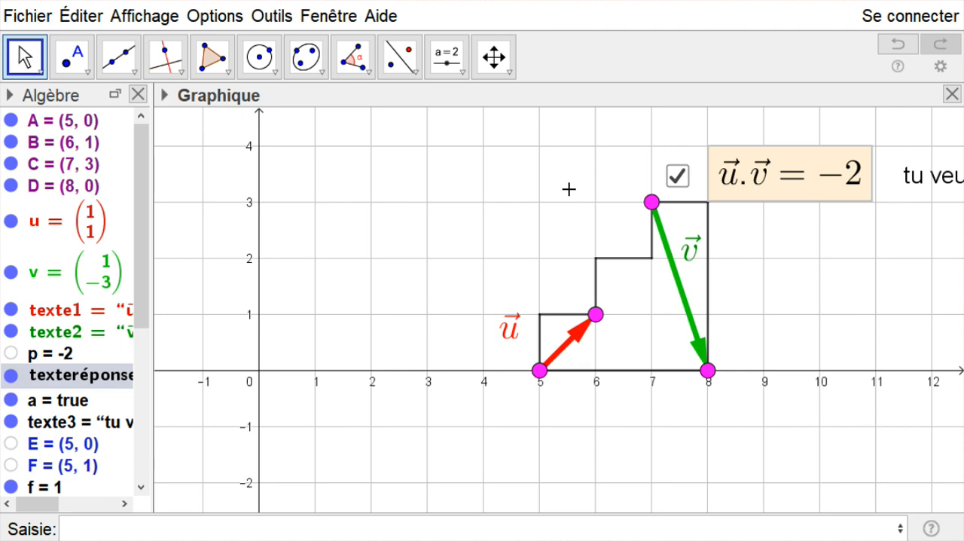
- Hide the coordinate axes and keep the grid displayed
left_click_drag(559, 182, 509, 169)
right_click(421, 169)
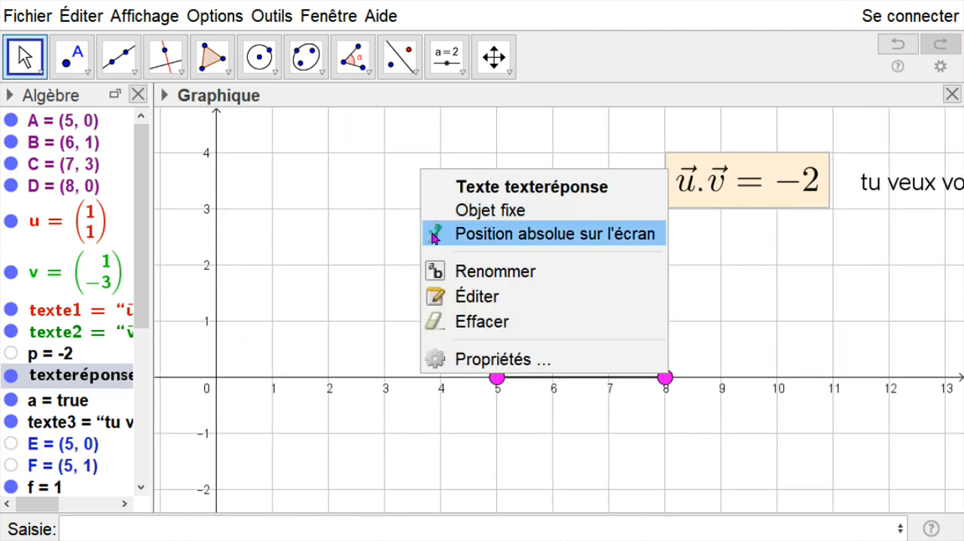
left_click(348, 200)
right_click(353, 203)
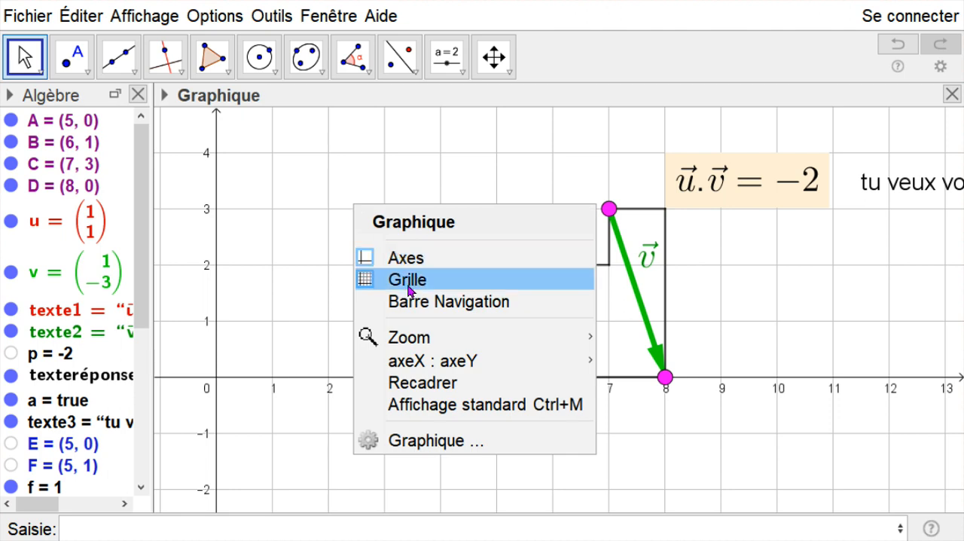
left_click(400, 260)
- Hide the staircase outline segments f, g, h, i, j, k, l and m, leaving only the two vectors
left_click_drag(454, 202, 340, 223)
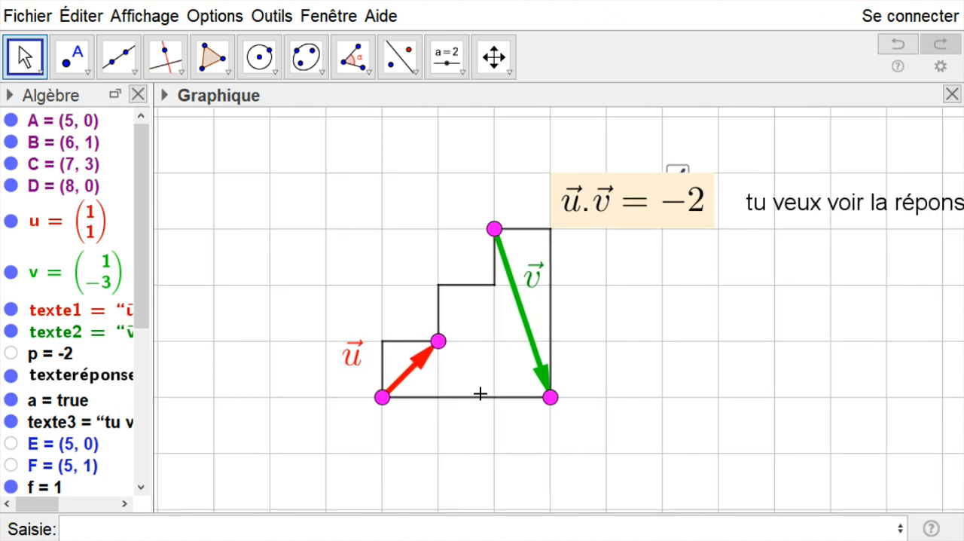
left_click_drag(142, 281, 124, 469)
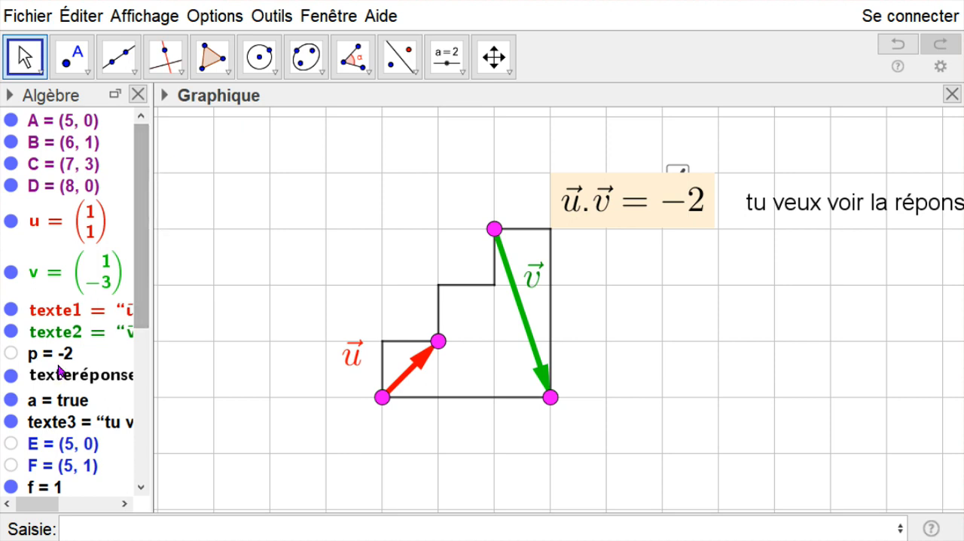
left_click_drag(143, 246, 143, 412)
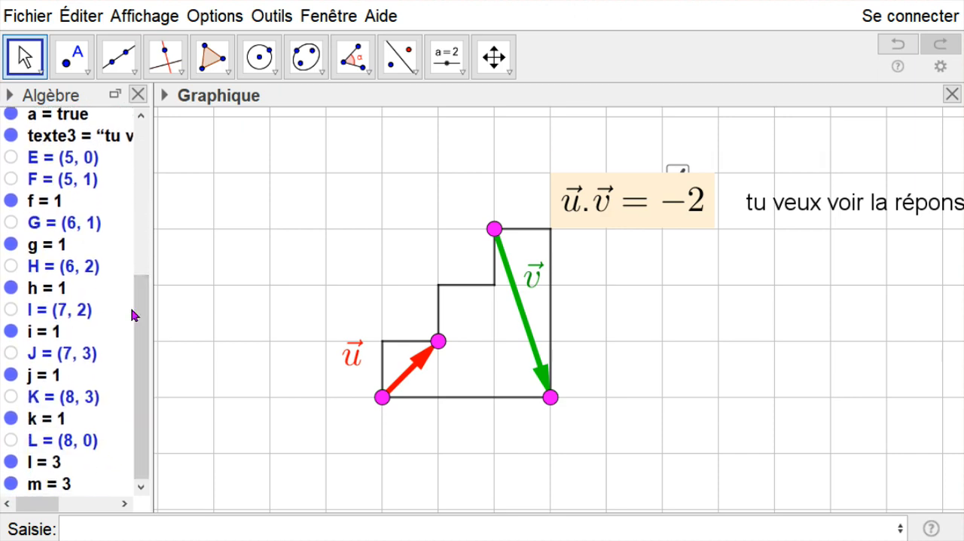
left_click(11, 201)
left_click(11, 244)
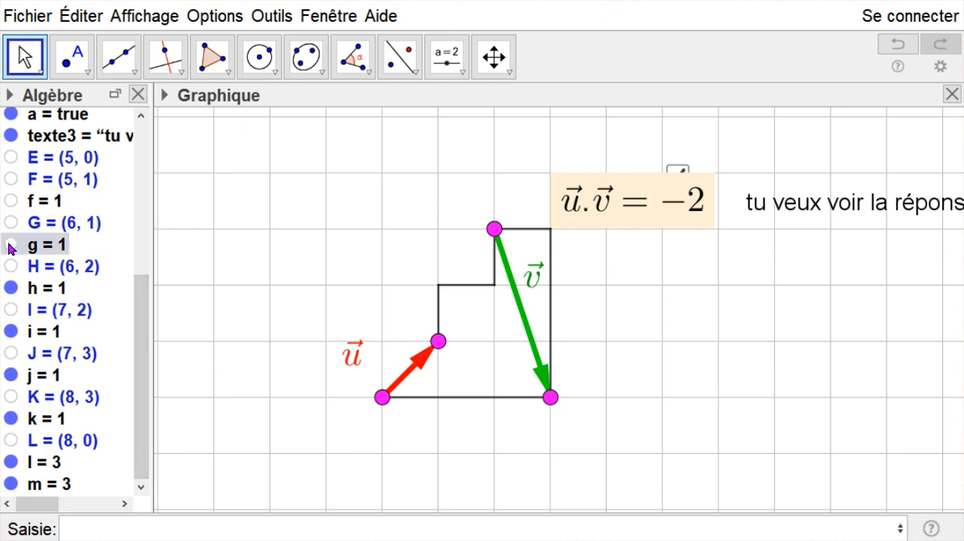
left_click(11, 288)
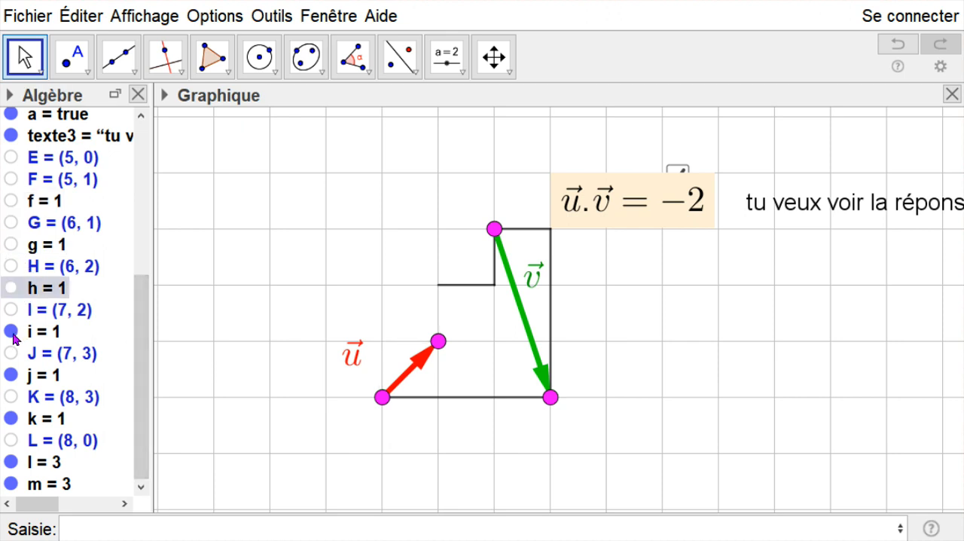
left_click(11, 333)
left_click(6, 375)
left_click(11, 419)
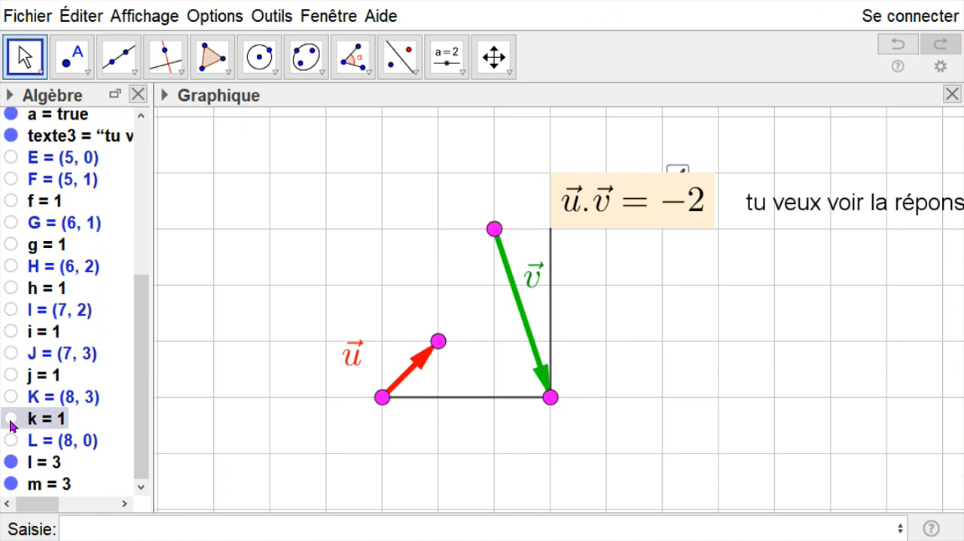
left_click(10, 463)
left_click(10, 483)
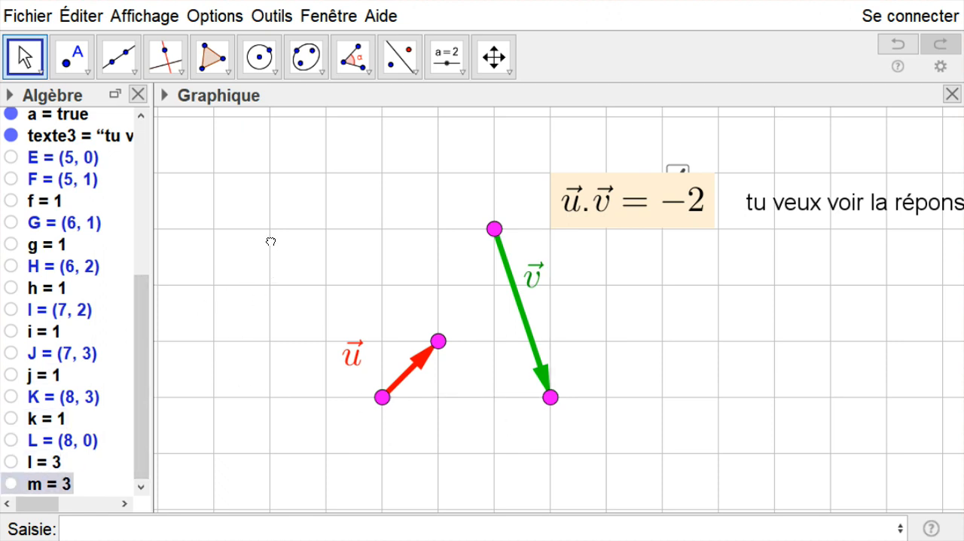
- Arrange the question text beside the checkbox with the scalar product text just below it, and uncheck the box to hide the answer
left_click_drag(620, 208, 742, 332)
left_click_drag(789, 208, 745, 176)
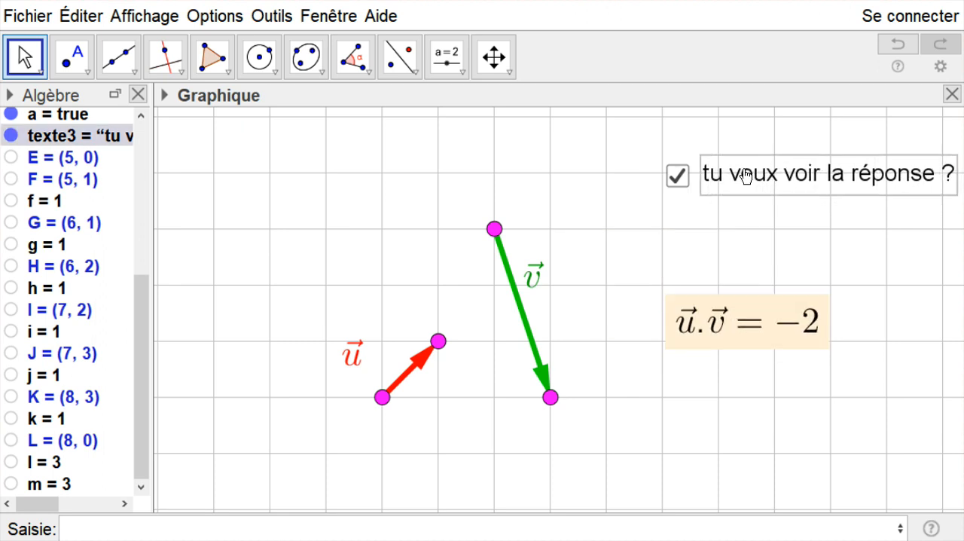
left_click(811, 239)
left_click_drag(742, 331, 778, 230)
left_click(751, 312)
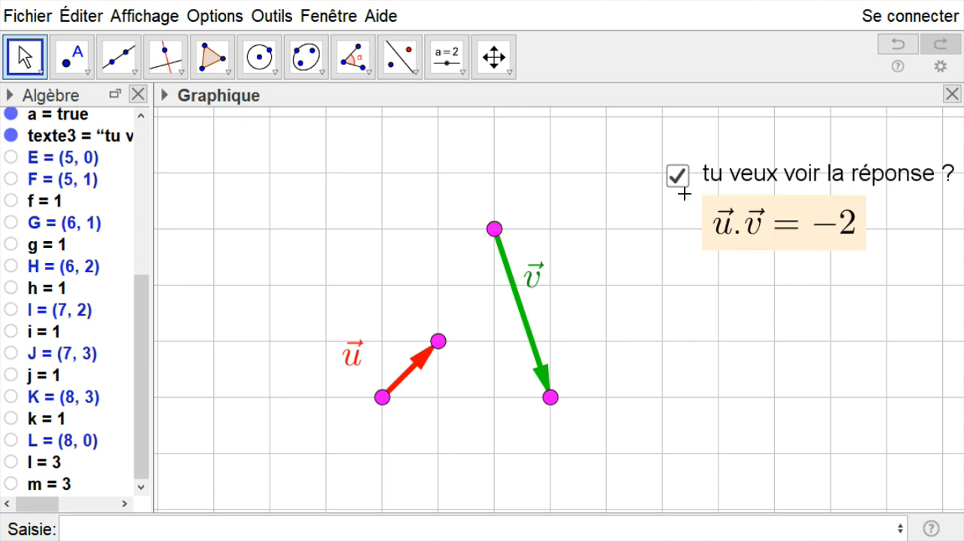
left_click(677, 177)
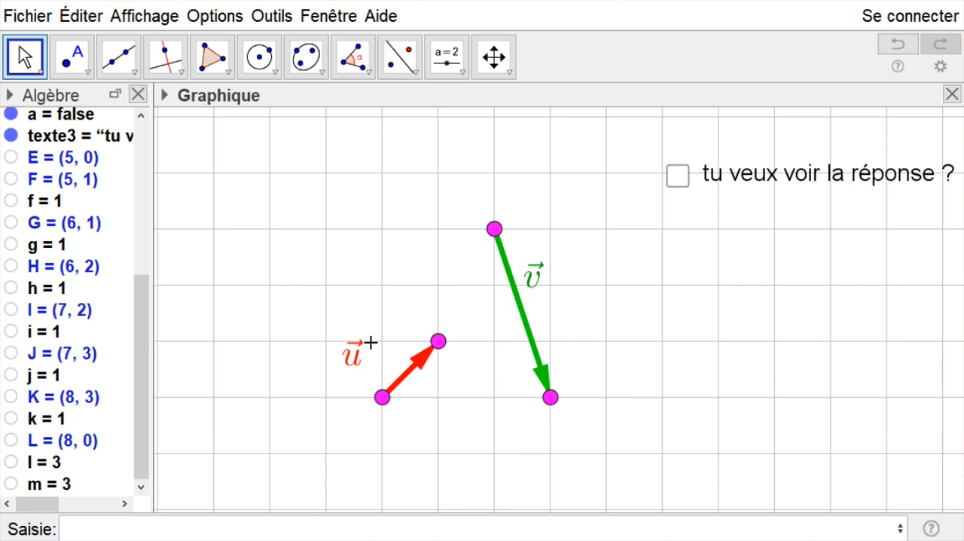
- Move the tip of vector u to (4, 3) and place its label just left of the arrow
left_click_drag(359, 360, 318, 330)
left_click_drag(438, 343, 326, 228)
left_click_drag(302, 334, 323, 333)
- Move the start of vector v to (10, 3) and its tip to (7, 0), and place its label just right of the arrow
left_click_drag(500, 238, 662, 238)
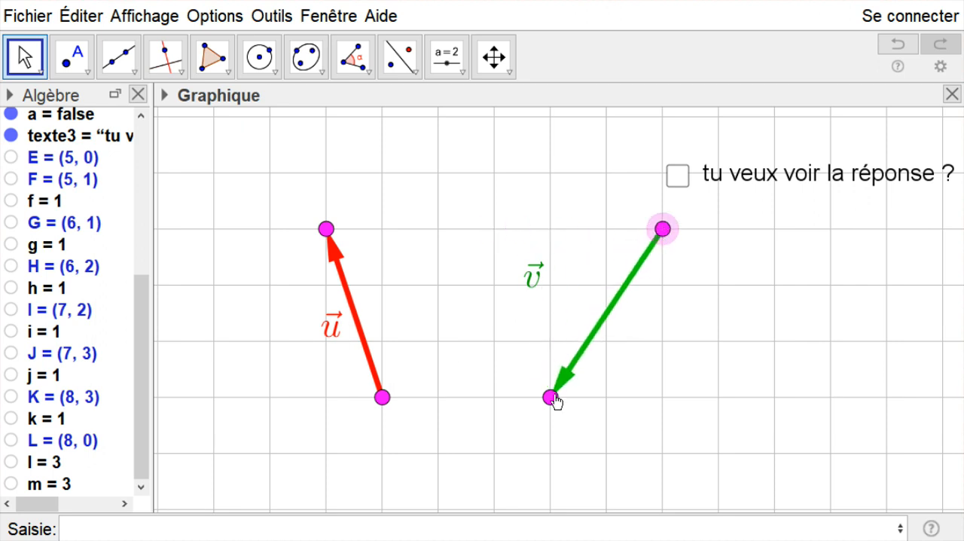
left_click_drag(550, 398, 494, 401)
left_click_drag(535, 277, 601, 326)
left_click(500, 270)
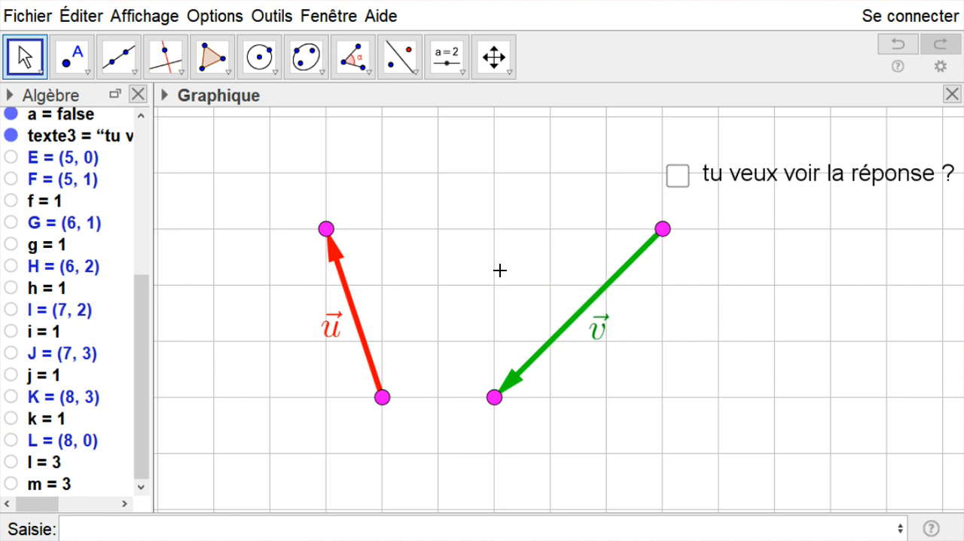